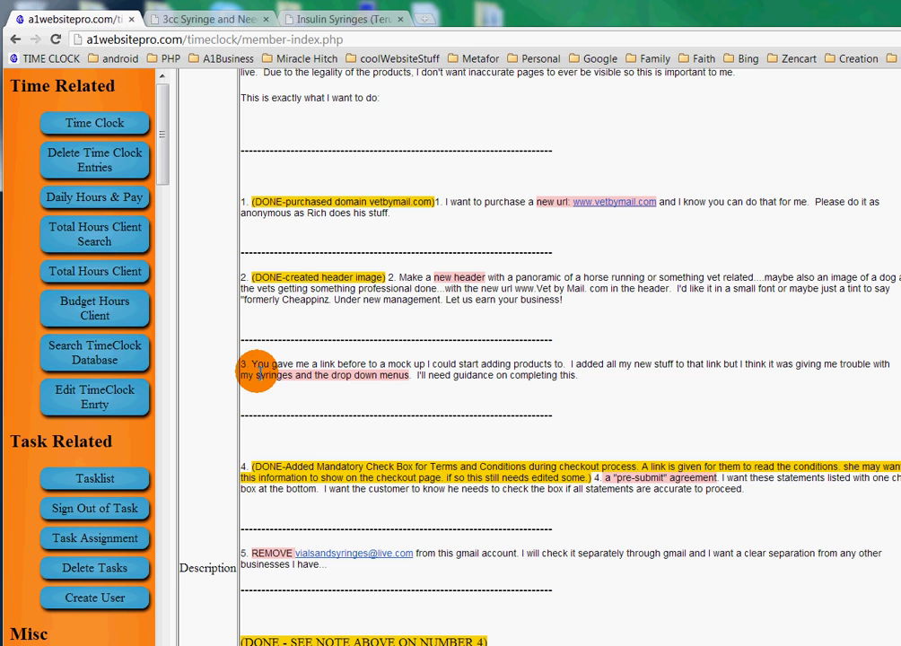
- Review item 3 of the task description about the syringes and drop-down menus, and close the time clock page
{"action": "left_click_drag", "start_coordinate": [253, 365], "coordinate": [597, 384]}
{"action": "left_click", "coordinate": [600, 384]}
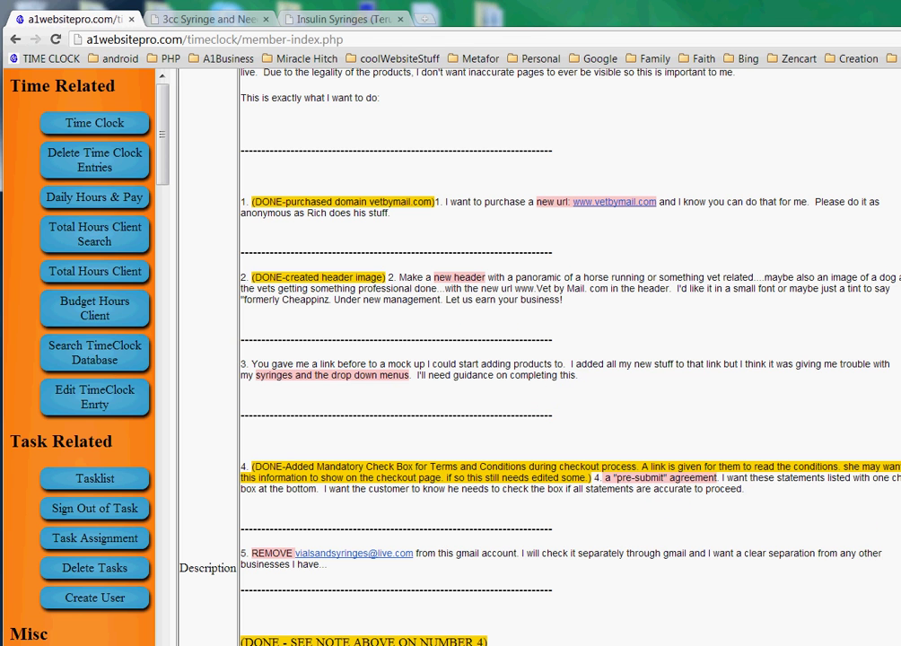
{"action": "middle_click", "coordinate": [99, 20]}
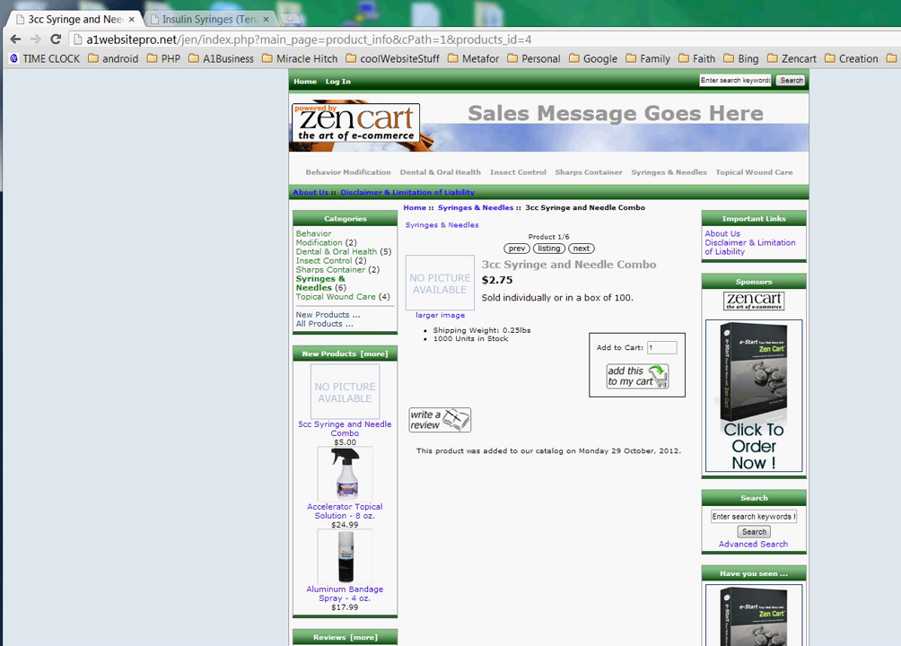
- Examine the details of the 3cc Syringe and Needle Combo on its store page for existing product options
{"action": "mouse_move", "coordinate": [900, 628]}
{"action": "left_mouse_down"}
{"action": "mouse_move", "coordinate": [887, 628]}
{"action": "mouse_move", "coordinate": [896, 629]}
{"action": "left_mouse_up"}
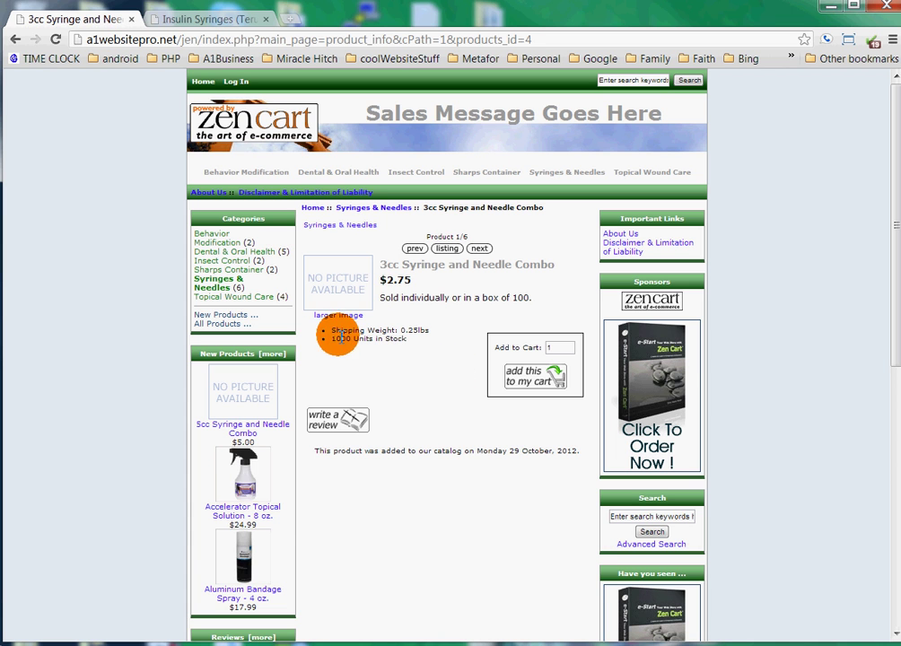
{"action": "left_click_drag", "start_coordinate": [331, 332], "coordinate": [375, 352]}
{"action": "left_click", "coordinate": [401, 388]}
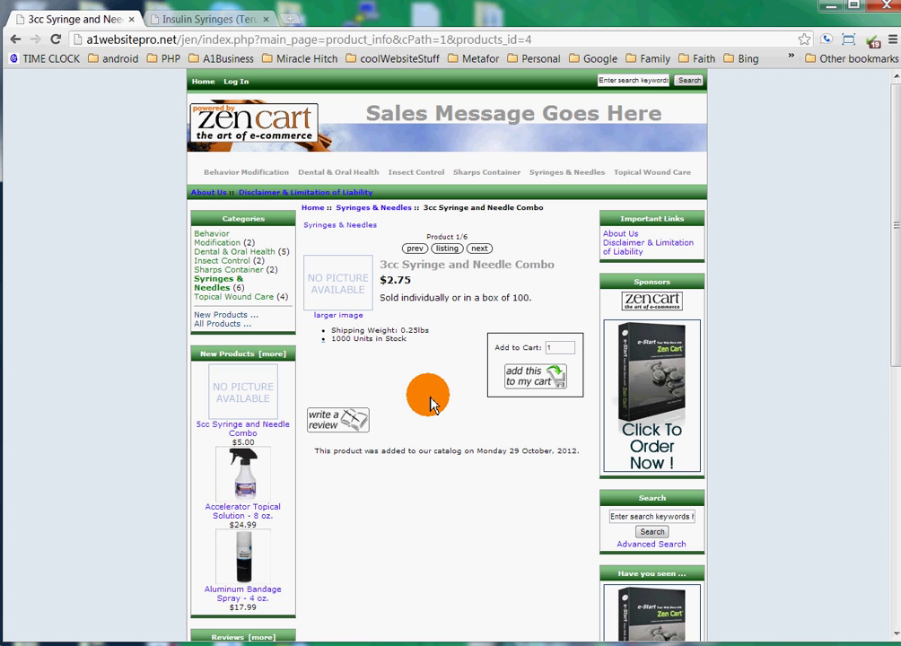
- Examine the size and quantity drop-down choices on the Insulin Syringes (Terumo) product page
{"action": "left_click", "coordinate": [185, 19]}
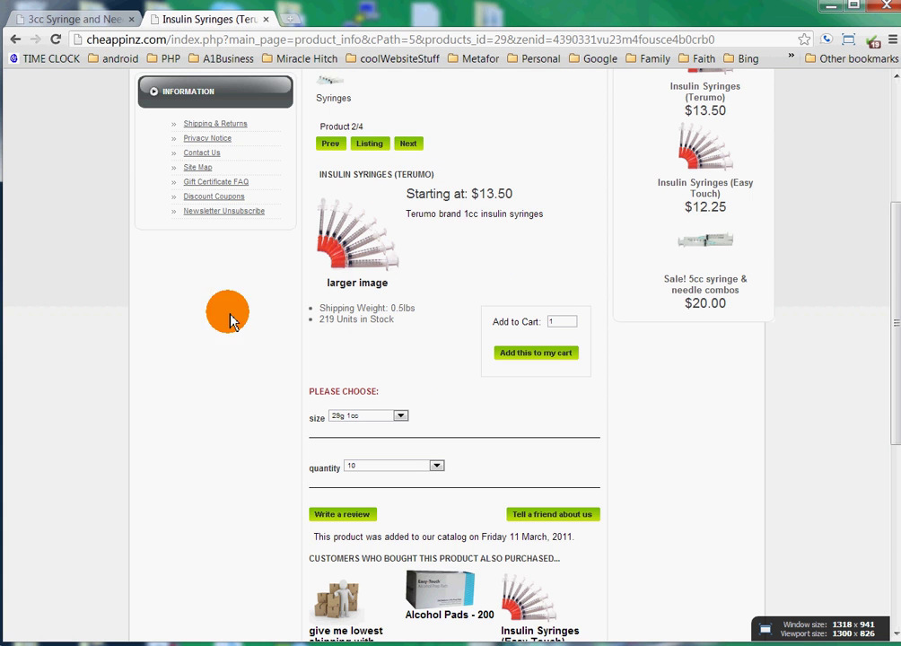
{"action": "scroll", "coordinate": [224, 376], "scroll_direction": "up", "scroll_amount": 1}
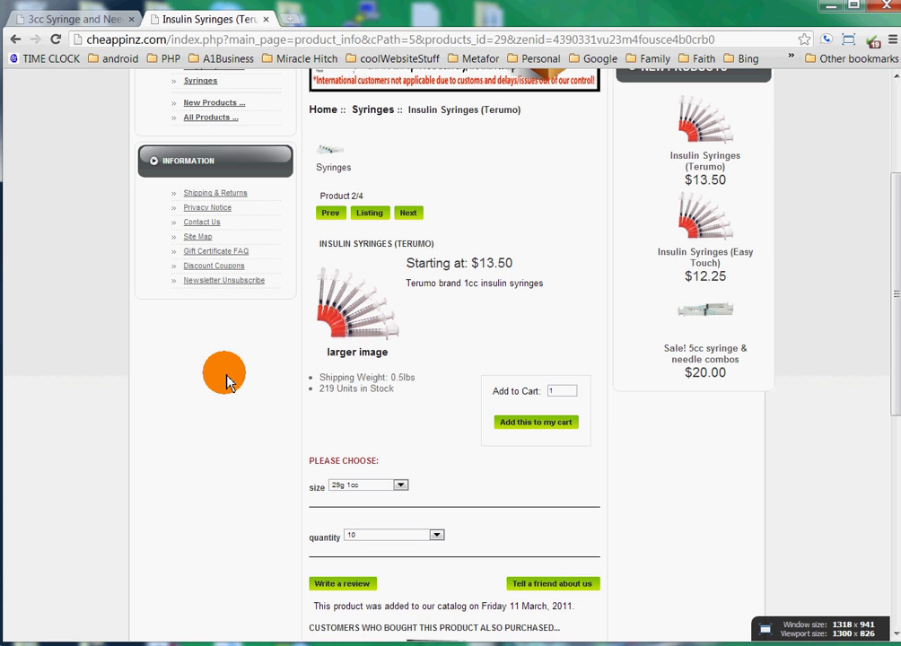
{"action": "left_click", "coordinate": [401, 486]}
{"action": "left_click", "coordinate": [400, 486]}
{"action": "left_click", "coordinate": [406, 539]}
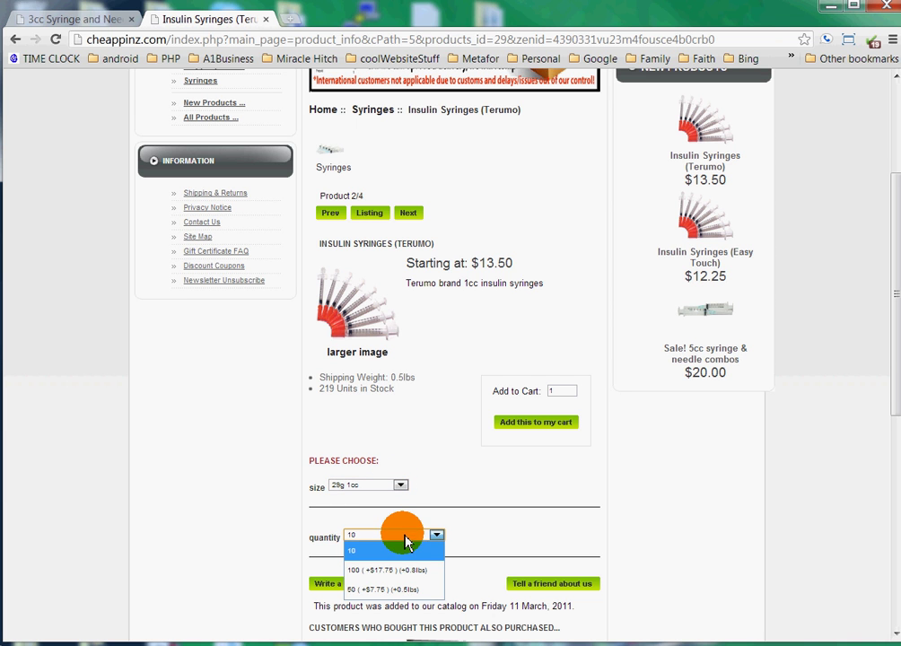
{"action": "left_click", "coordinate": [479, 515]}
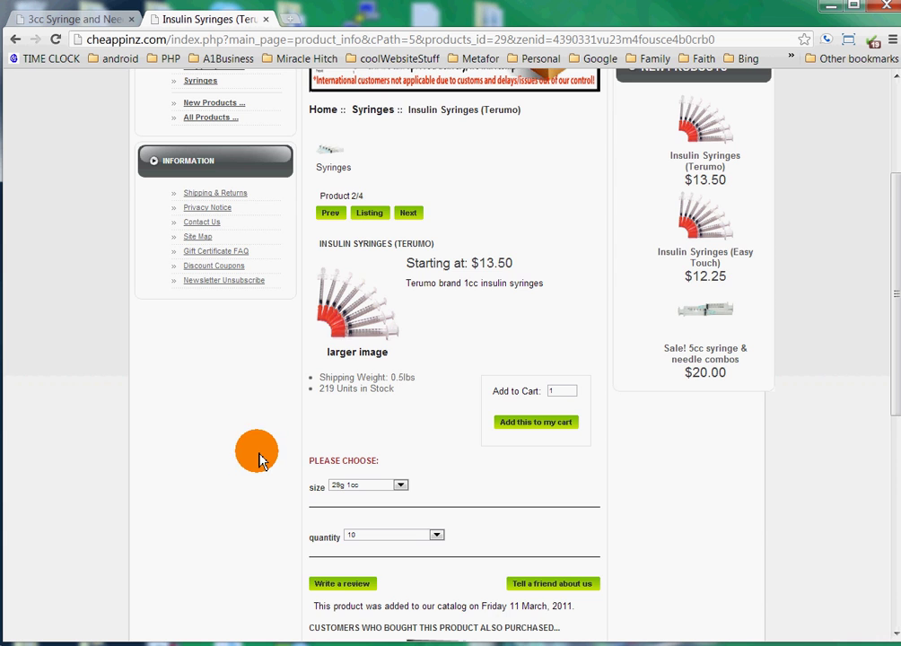
{"action": "scroll", "coordinate": [257, 458], "scroll_direction": "up", "scroll_amount": 2}
{"action": "scroll", "coordinate": [258, 458], "scroll_direction": "down", "scroll_amount": 2}
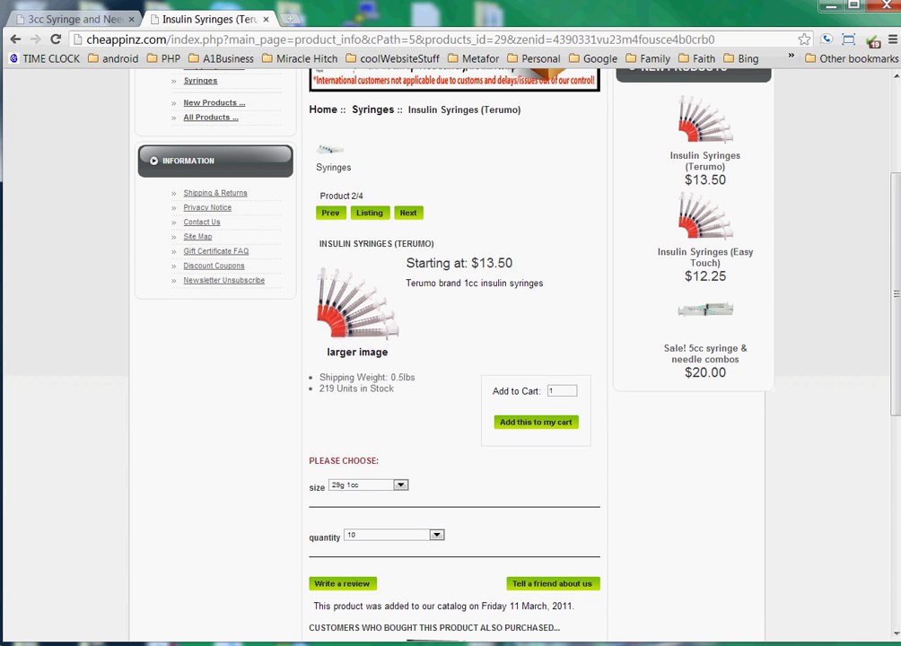
- Return to the Insulin Syringes (Terumo) product page and recheck its size drop-down
{"action": "left_click", "coordinate": [36, 16]}
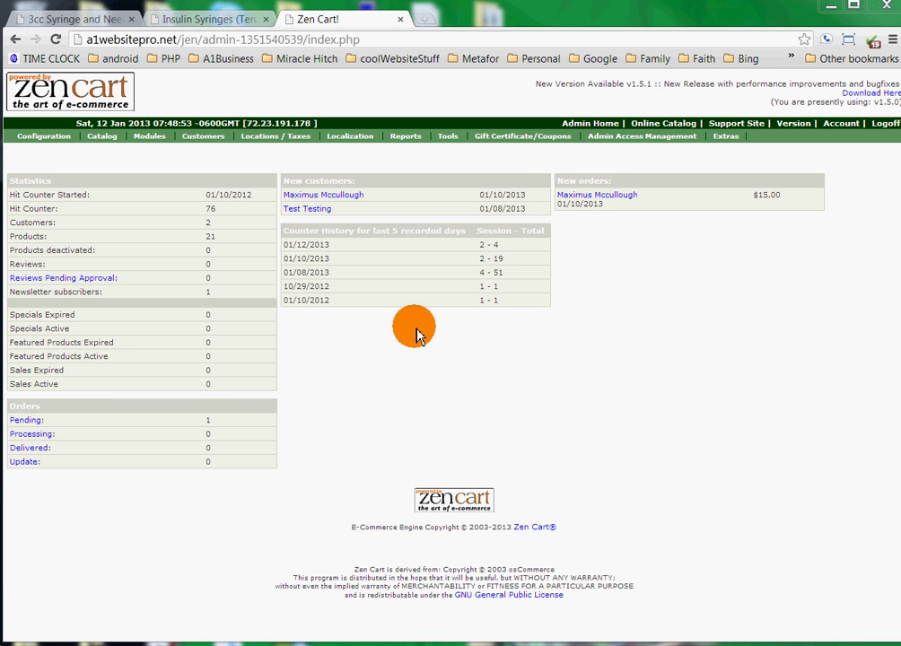
{"action": "left_click", "coordinate": [198, 19]}
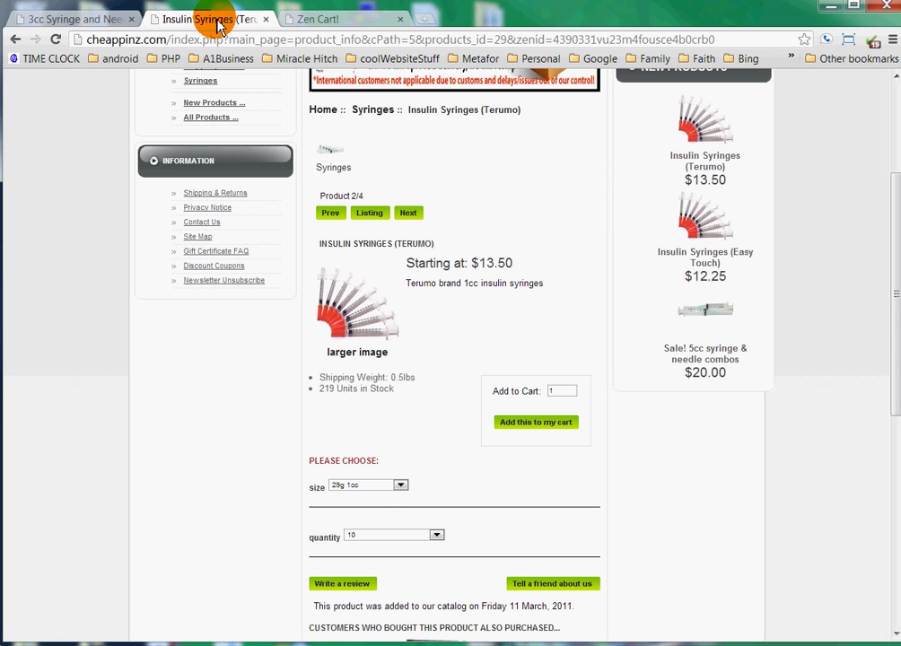
{"action": "left_click", "coordinate": [391, 485]}
{"action": "left_click", "coordinate": [396, 495]}
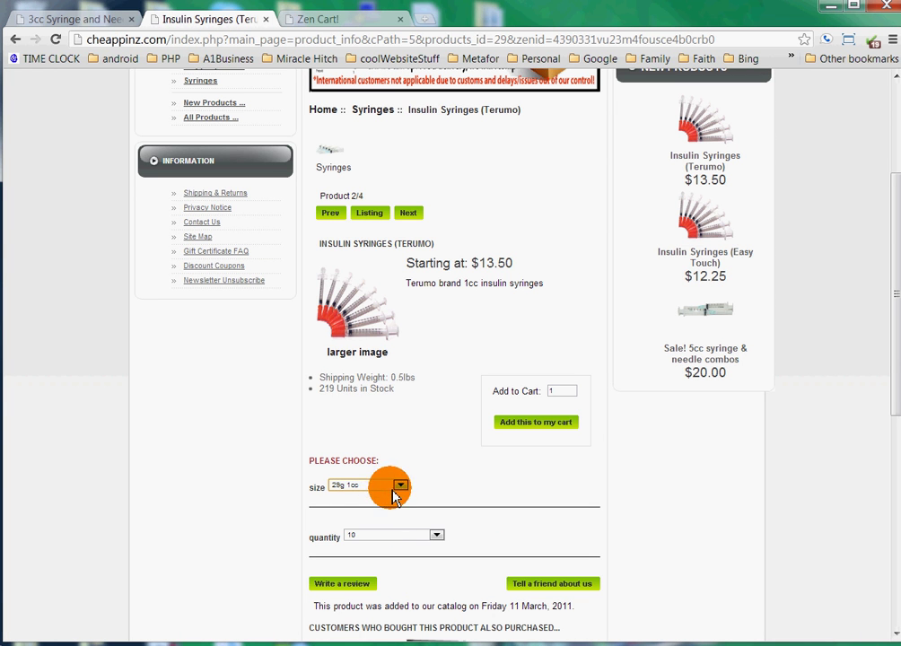
- Open the Attributes Controller in the Zen Cart admin and look through its settings for adding new attributes
{"action": "left_click", "coordinate": [316, 20]}
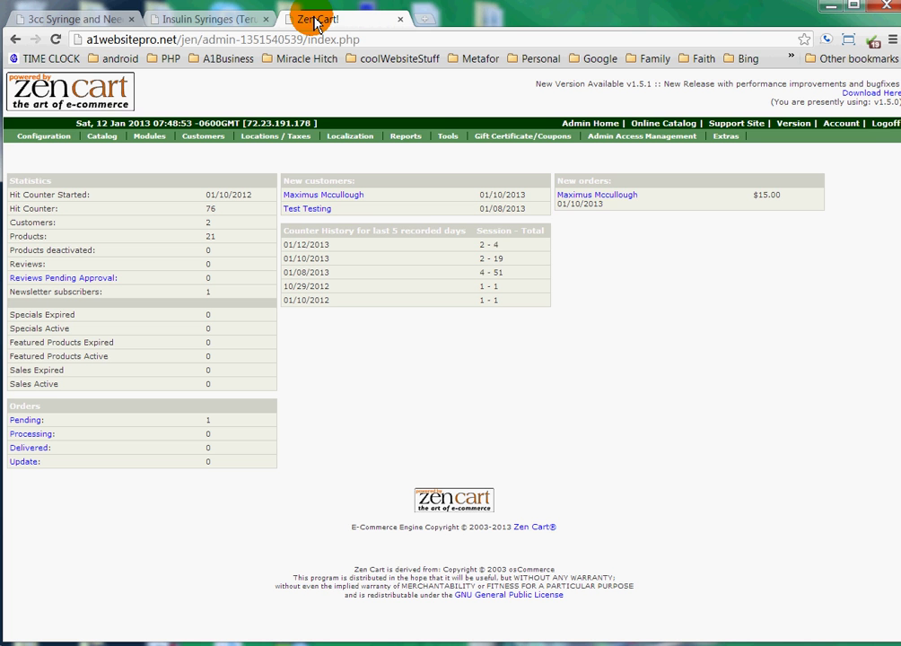
{"action": "mouse_move", "coordinate": [101, 140]}
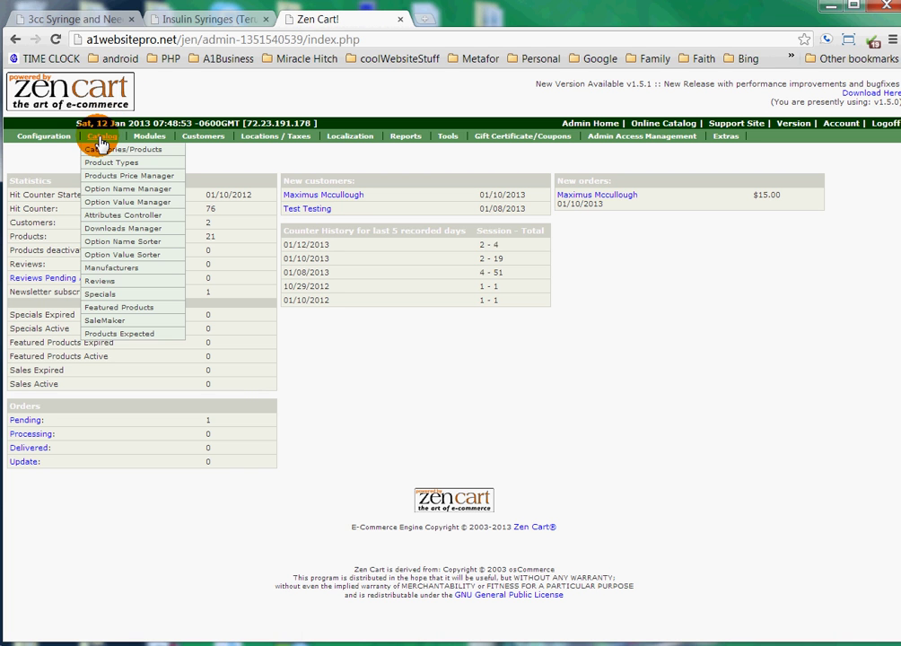
{"action": "left_click", "coordinate": [114, 218]}
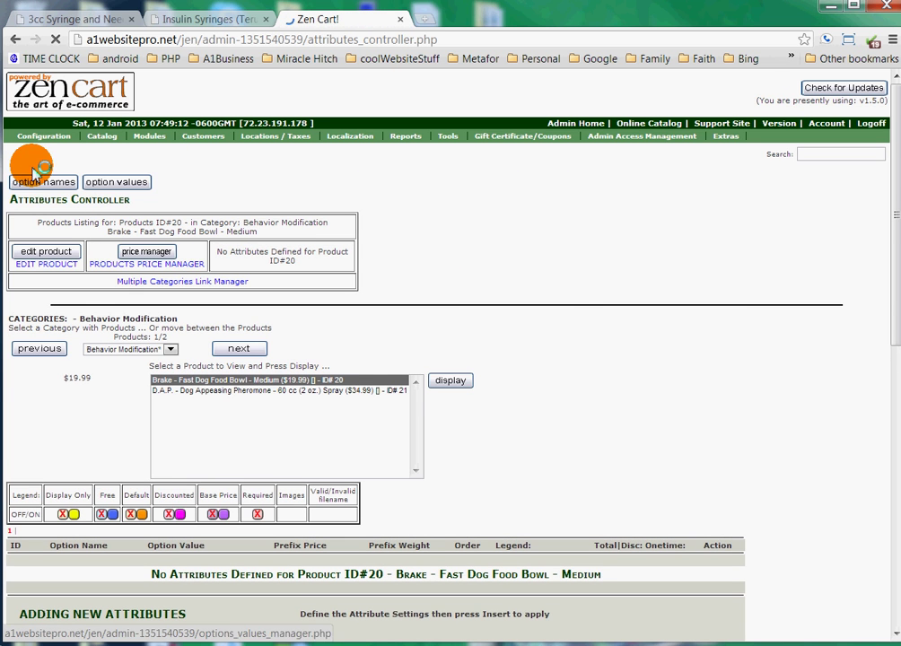
{"action": "scroll", "coordinate": [583, 292], "scroll_direction": "down", "scroll_amount": 4}
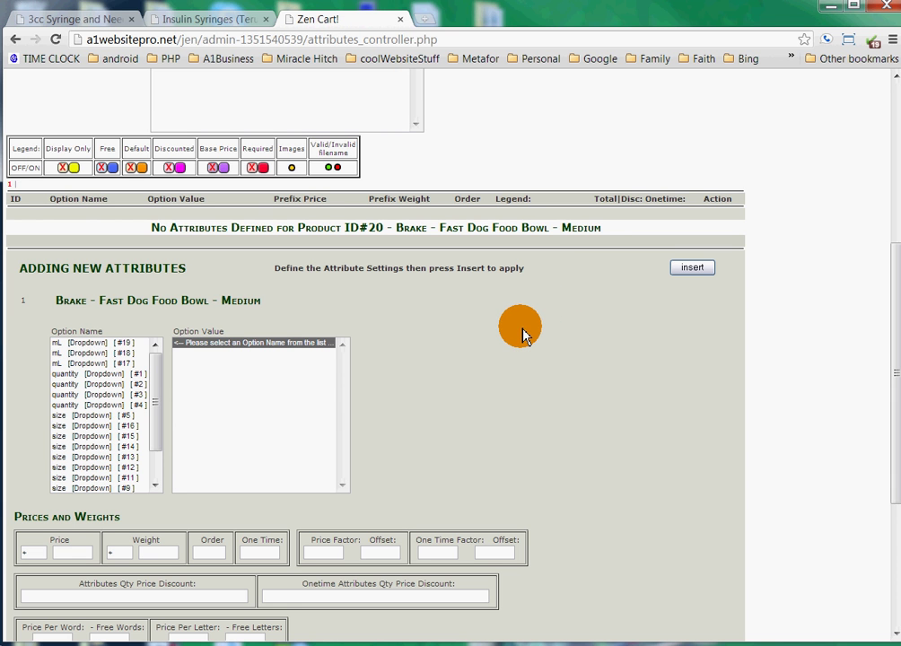
{"action": "scroll", "coordinate": [448, 413], "scroll_direction": "down", "scroll_amount": 1}
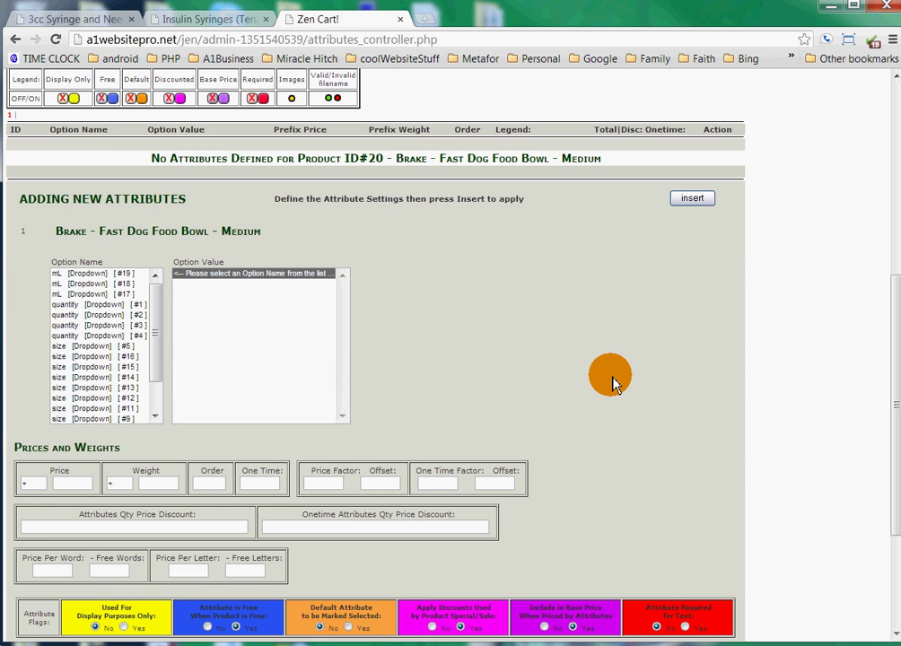
{"action": "scroll", "coordinate": [611, 381], "scroll_direction": "down", "scroll_amount": 3}
{"action": "scroll", "coordinate": [381, 420], "scroll_direction": "up", "scroll_amount": 9}
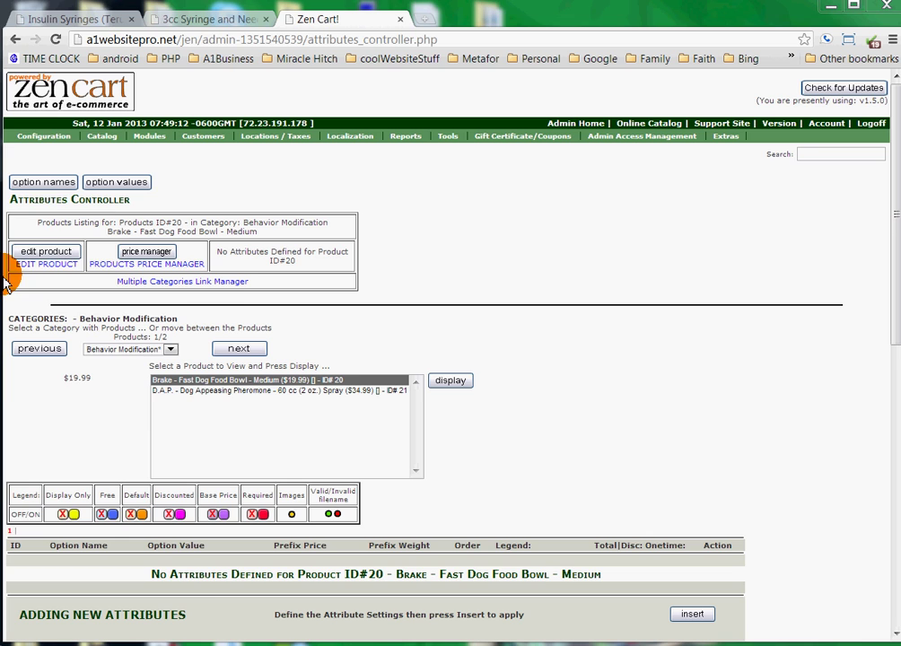
- Look up the product name on the 3cc Syringe and Needle Combo store page
{"action": "left_click_drag", "start_coordinate": [71, 19], "coordinate": [212, 20]}
{"action": "left_click", "coordinate": [206, 24]}
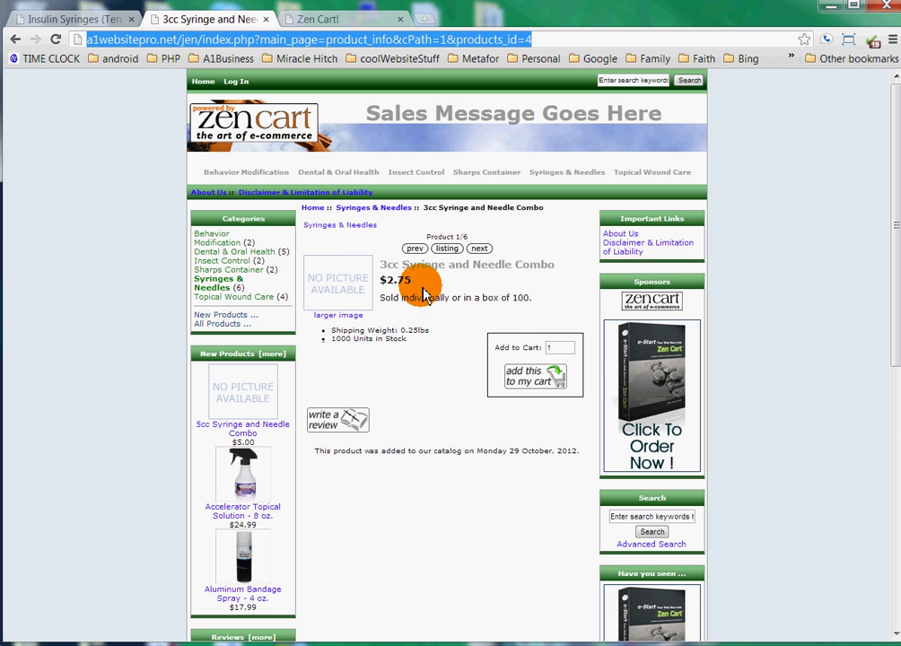
{"action": "left_click_drag", "start_coordinate": [379, 266], "coordinate": [543, 269]}
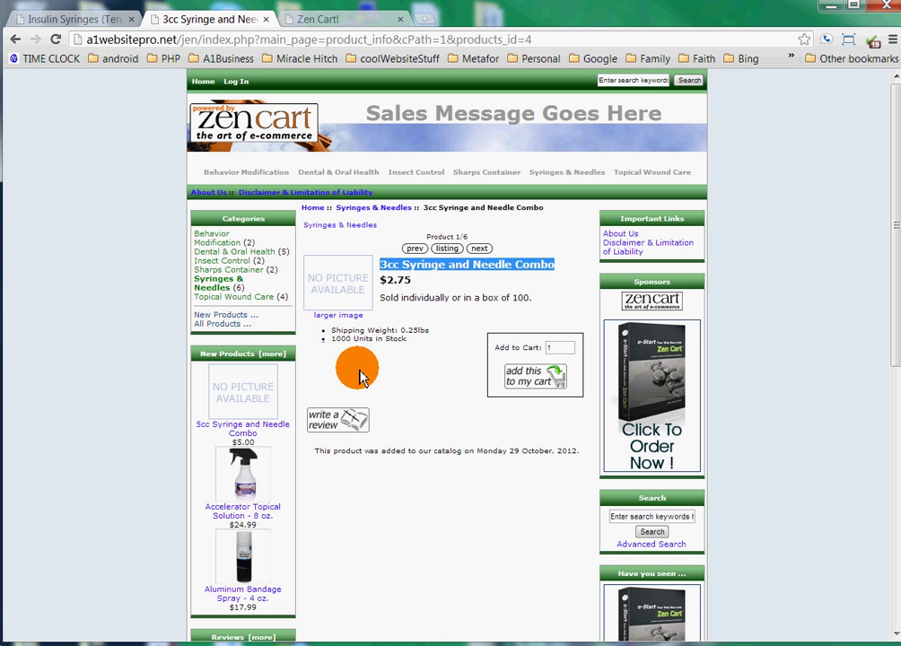
- Display the 3cc Syringe and Needle Combo from the Syringes & Needles category in the Attributes Controller
{"action": "left_click", "coordinate": [338, 19]}
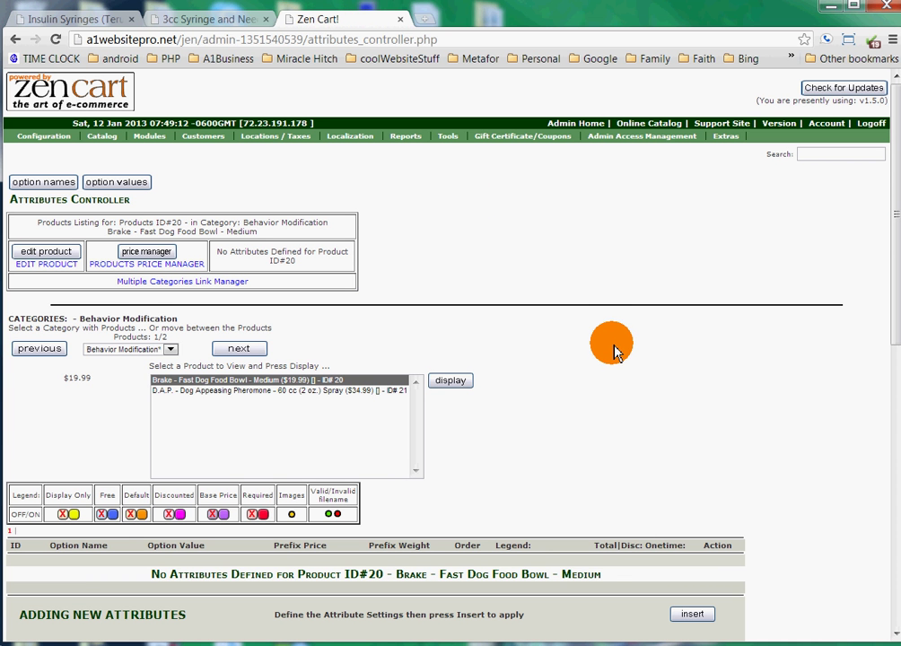
{"action": "scroll", "coordinate": [614, 352], "scroll_direction": "down", "scroll_amount": 1}
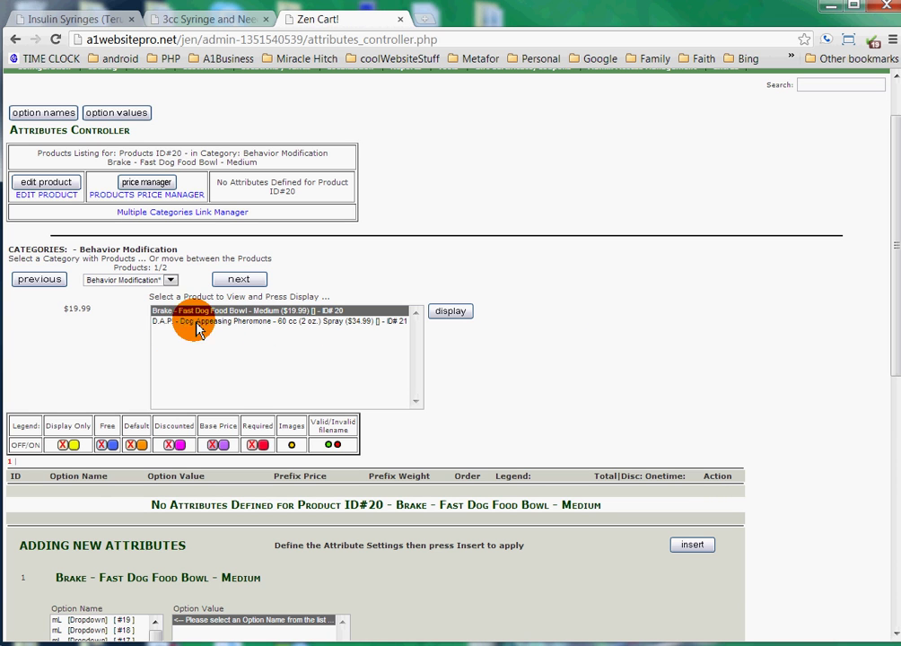
{"action": "left_click", "coordinate": [169, 281]}
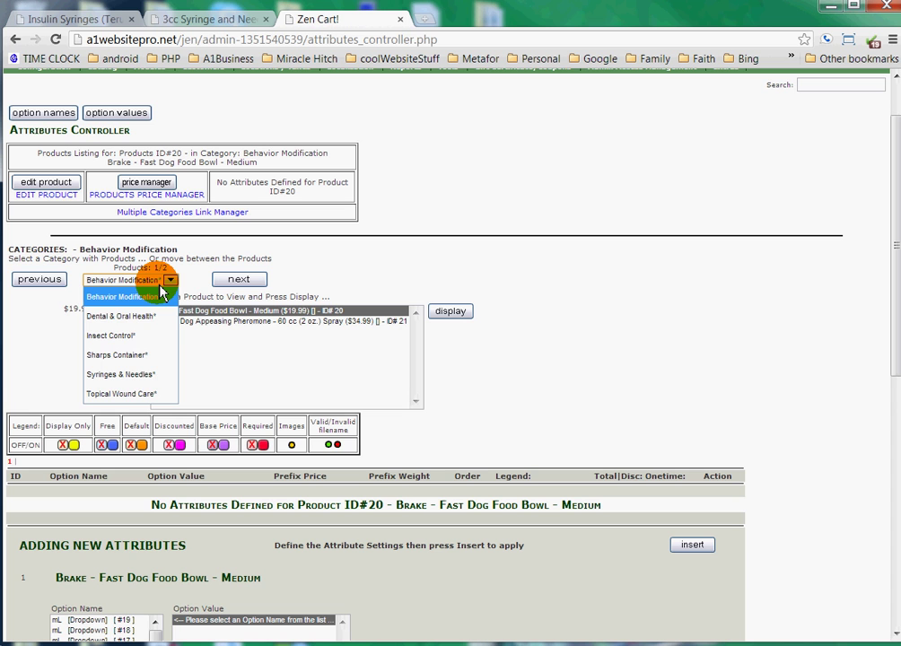
{"action": "left_click", "coordinate": [144, 374]}
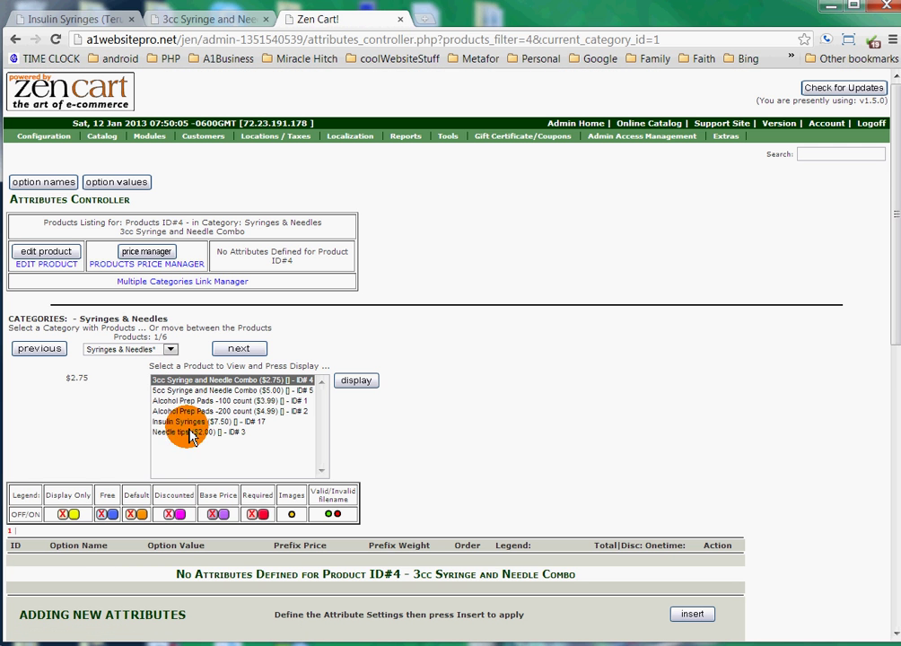
{"action": "left_click", "coordinate": [208, 383]}
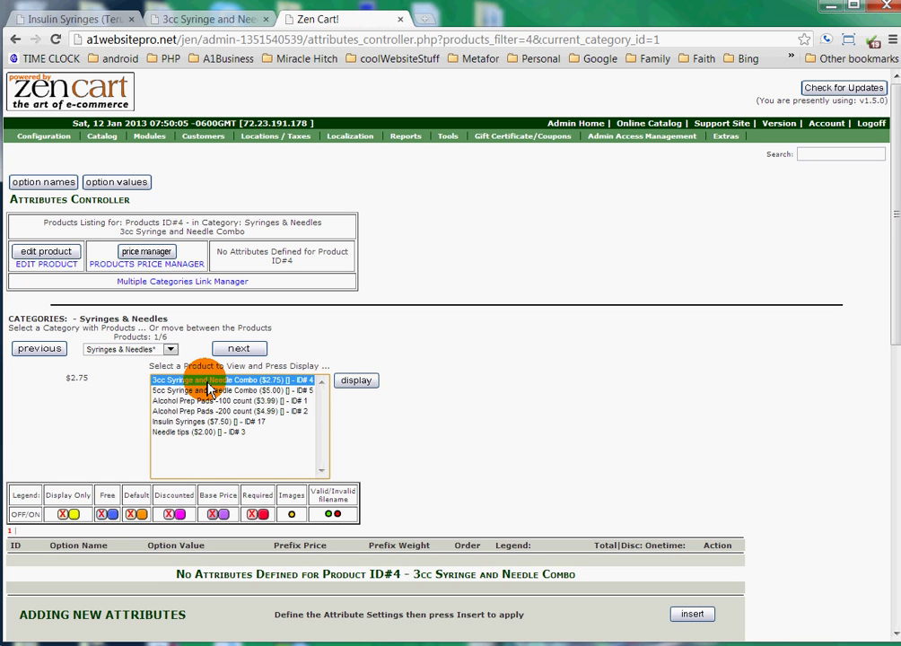
{"action": "left_click", "coordinate": [357, 385]}
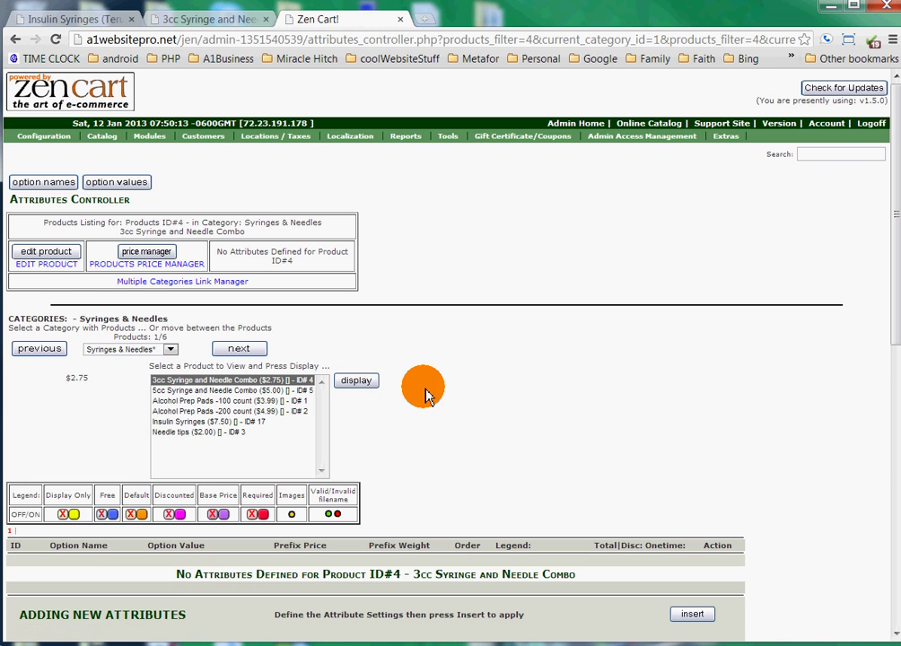
- Look through the option names available for a new attribute and compare them with the Insulin Syringes (Terumo) page
{"action": "scroll", "coordinate": [426, 392], "scroll_direction": "down", "scroll_amount": 3}
{"action": "scroll", "coordinate": [429, 393], "scroll_direction": "down", "scroll_amount": 6}
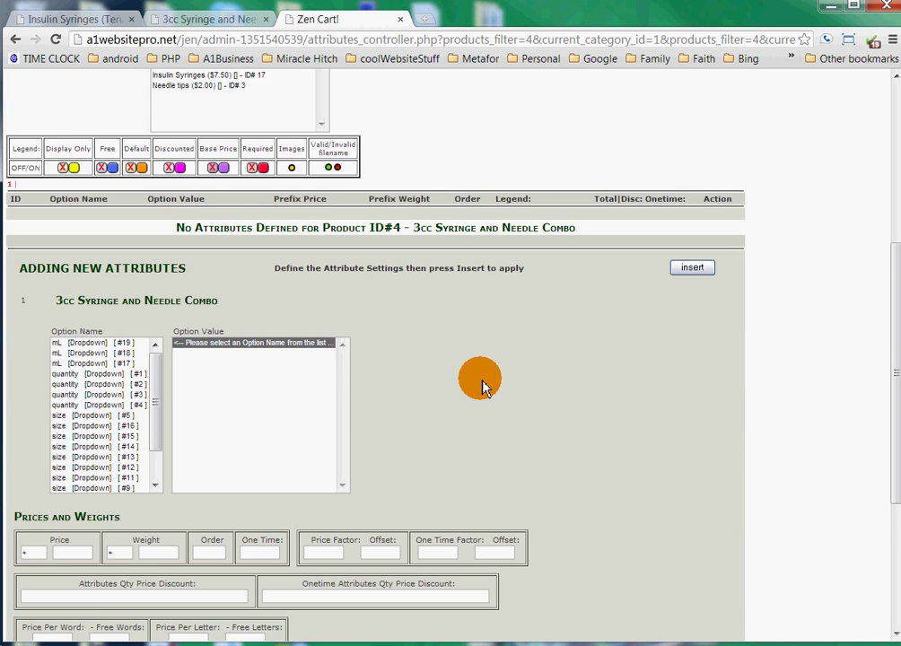
{"action": "left_click", "coordinate": [158, 330]}
{"action": "left_click_drag", "start_coordinate": [158, 330], "coordinate": [149, 399]}
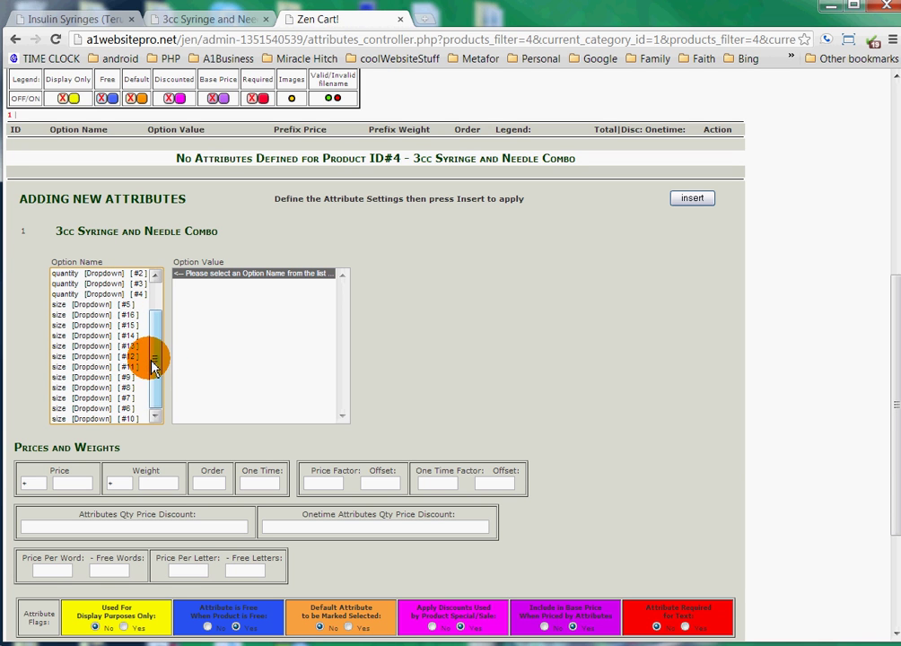
{"action": "left_click", "coordinate": [36, 18]}
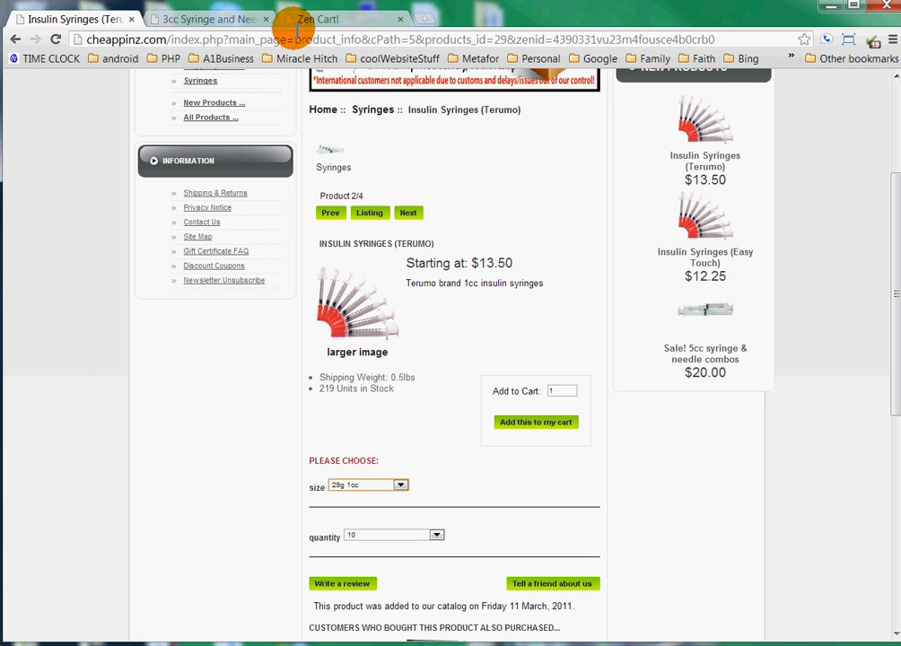
{"action": "left_click", "coordinate": [314, 18]}
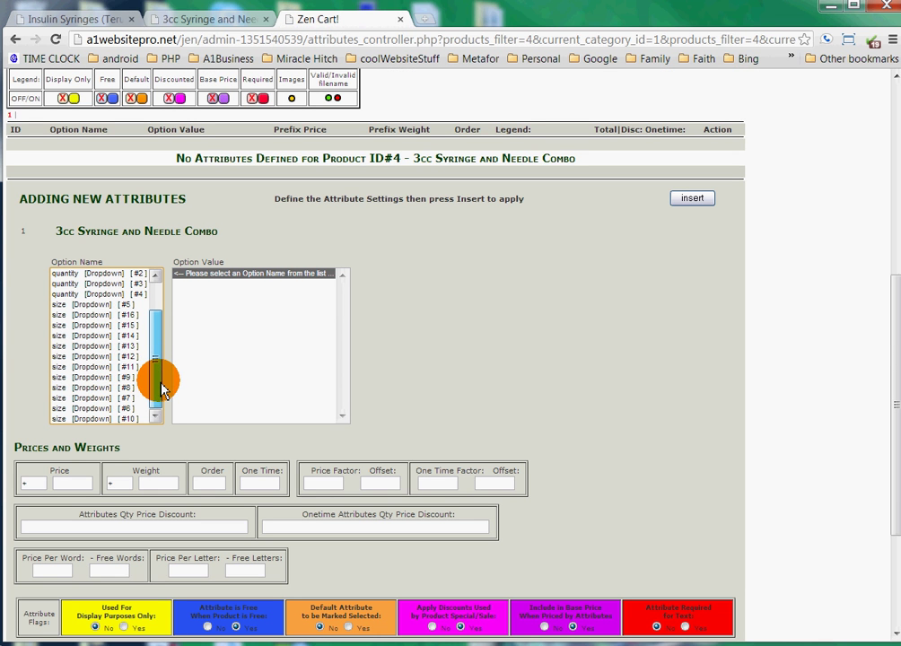
{"action": "left_click_drag", "start_coordinate": [158, 401], "coordinate": [157, 368]}
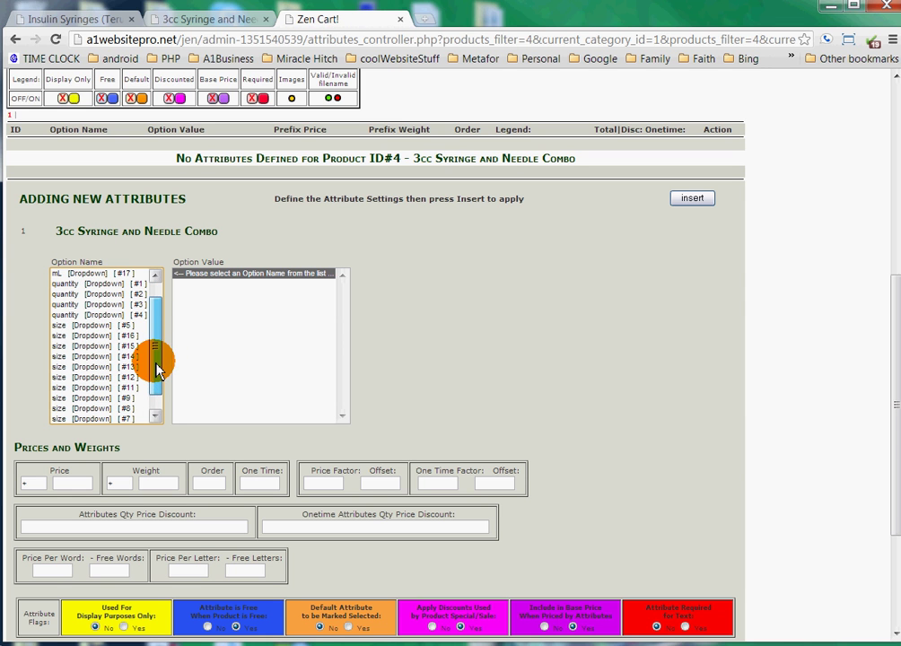
- Check the option values of the size options #5, #15 and #12 for the 3cc Syringe and Needle Combo
{"action": "left_click", "coordinate": [99, 326]}
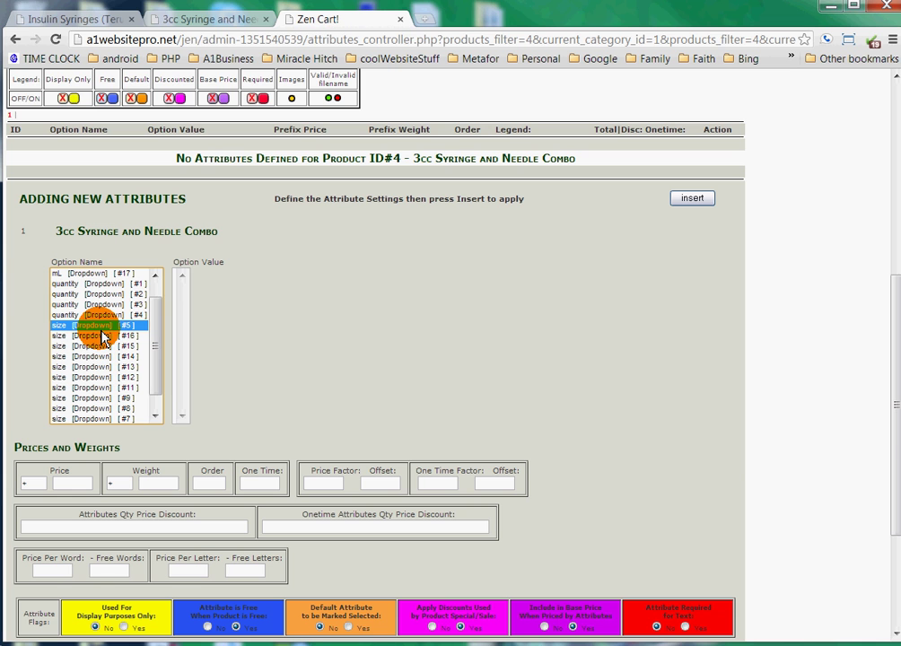
{"action": "left_click", "coordinate": [57, 345]}
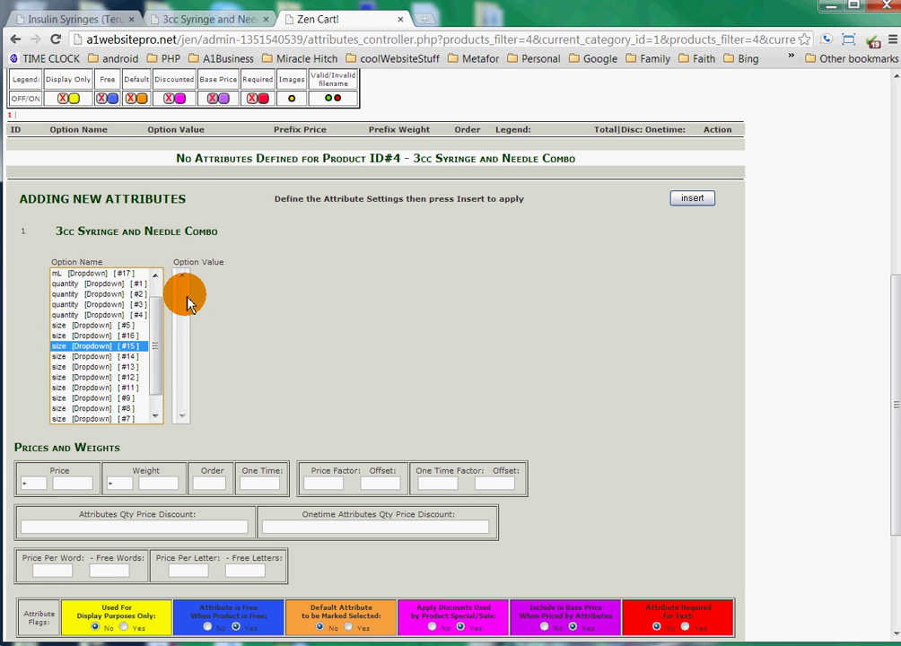
{"action": "left_click", "coordinate": [141, 377]}
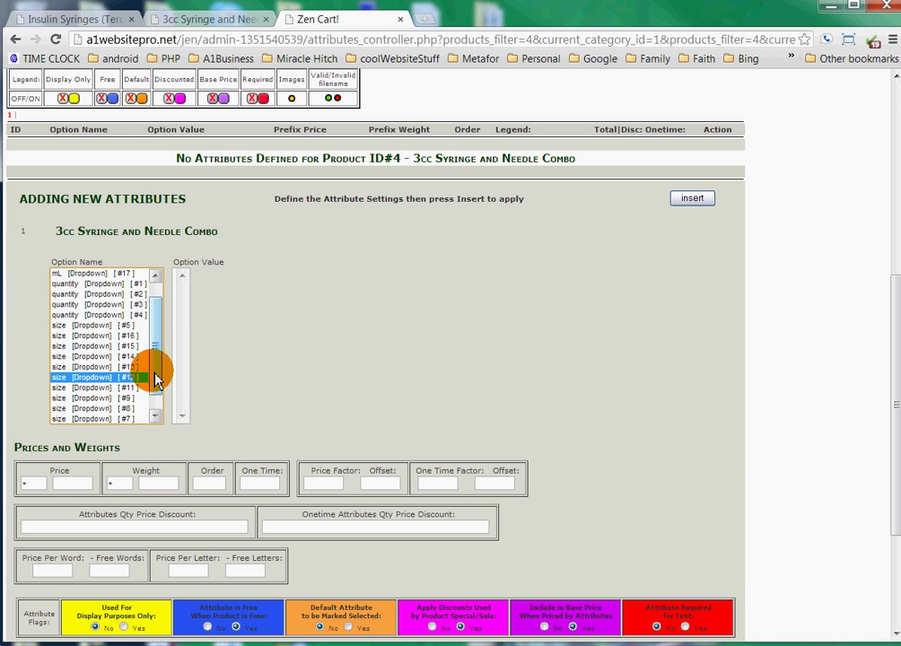
{"action": "left_click_drag", "start_coordinate": [154, 379], "coordinate": [157, 342]}
{"action": "left_click", "coordinate": [348, 366]}
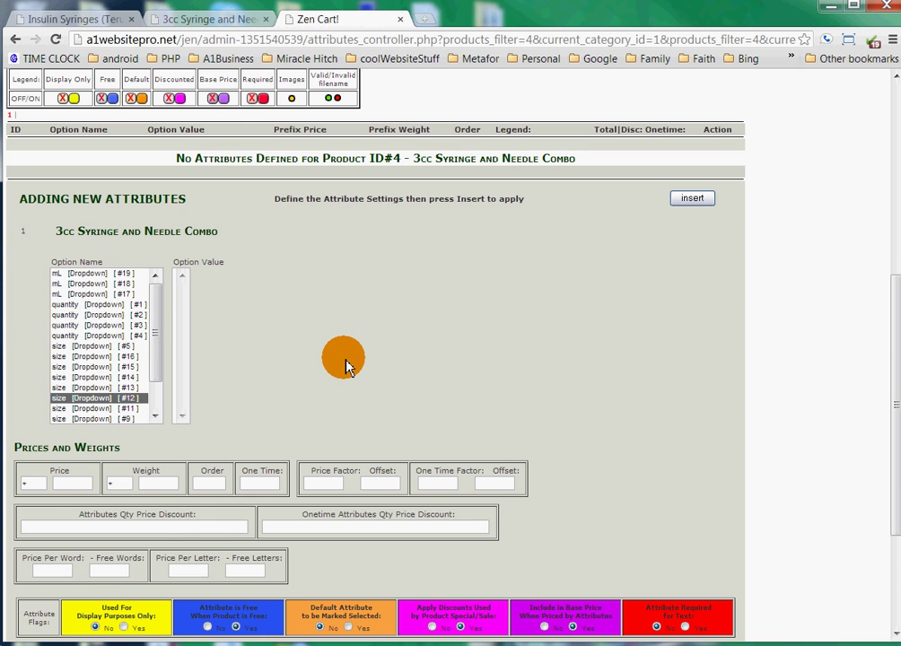
- Look through the option names available for new values in the Option Values Manager
{"action": "scroll", "coordinate": [346, 364], "scroll_direction": "up", "scroll_amount": 5}
{"action": "left_click", "coordinate": [115, 187]}
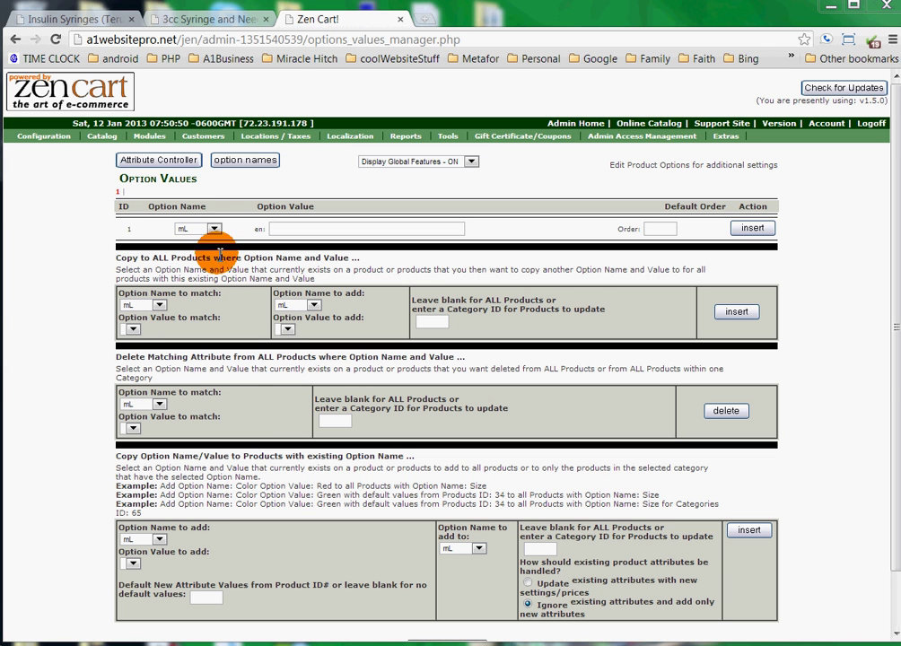
{"action": "left_click", "coordinate": [214, 229]}
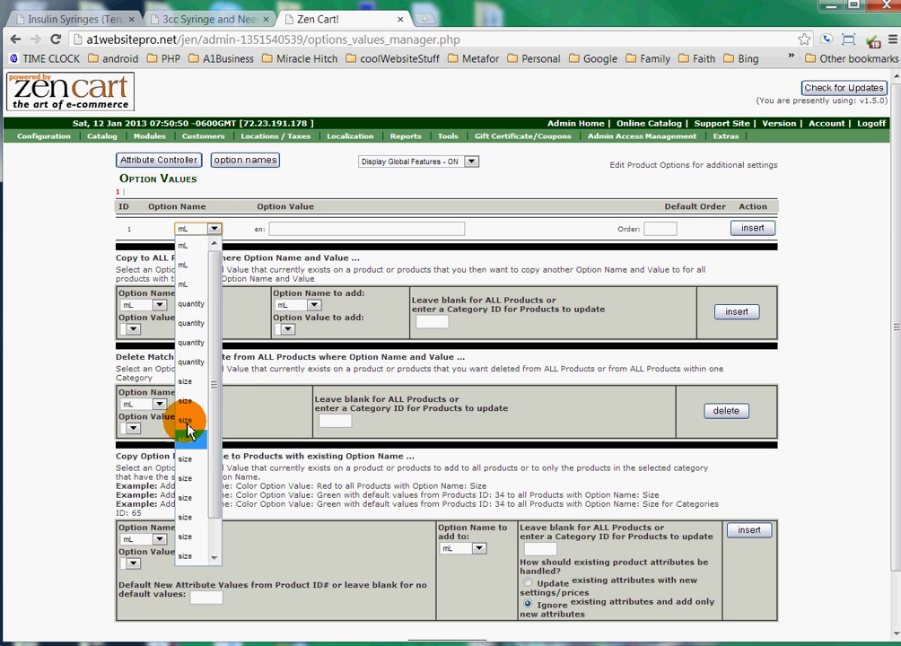
{"action": "left_click", "coordinate": [89, 263]}
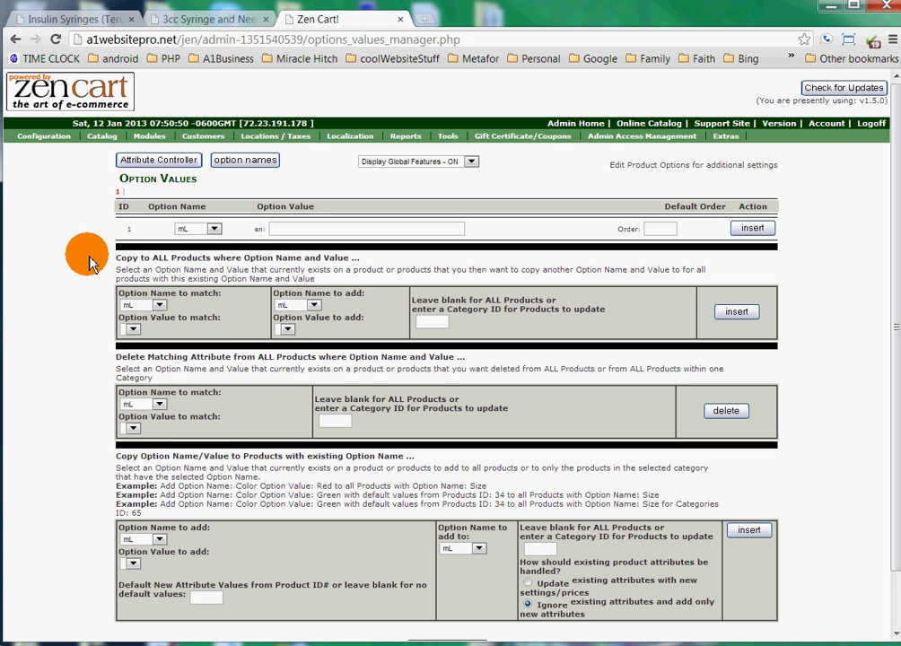
- Delete the surplus size and mL option names from ID 6 upward in the Option Name Manager, including size #10
{"action": "left_click", "coordinate": [260, 162]}
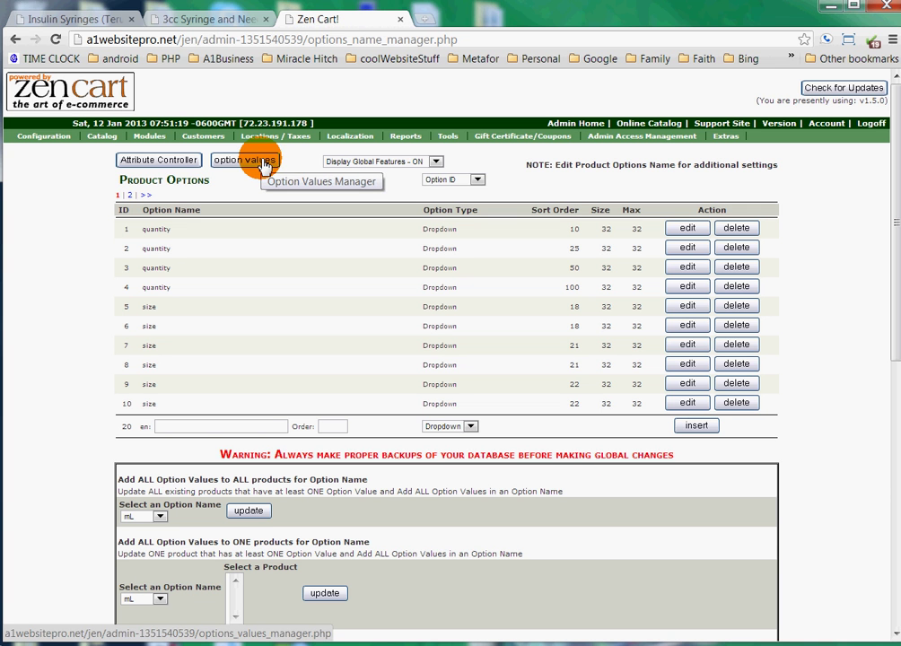
{"action": "left_click", "coordinate": [741, 408]}
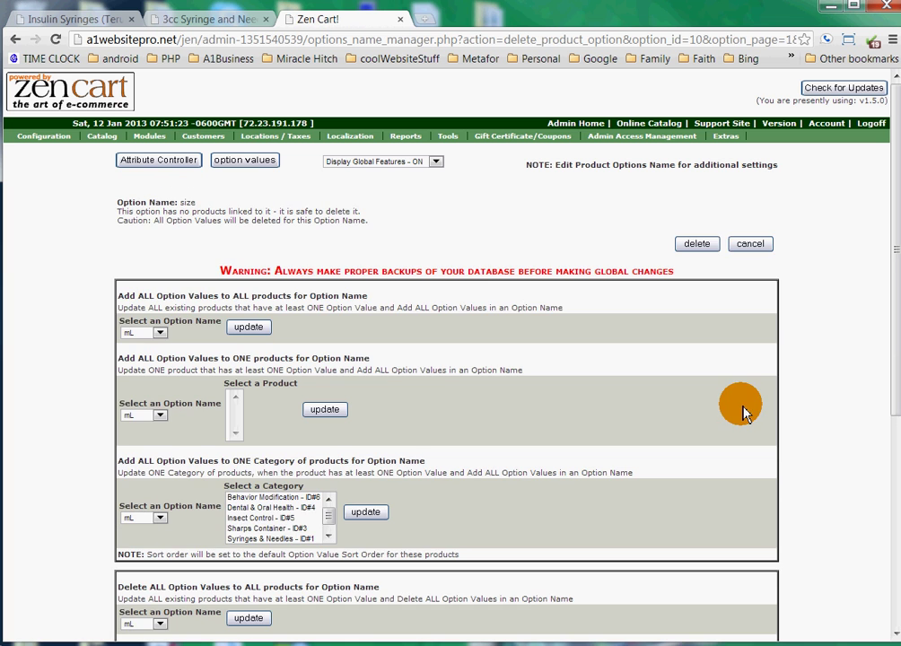
{"action": "left_click", "coordinate": [698, 244]}
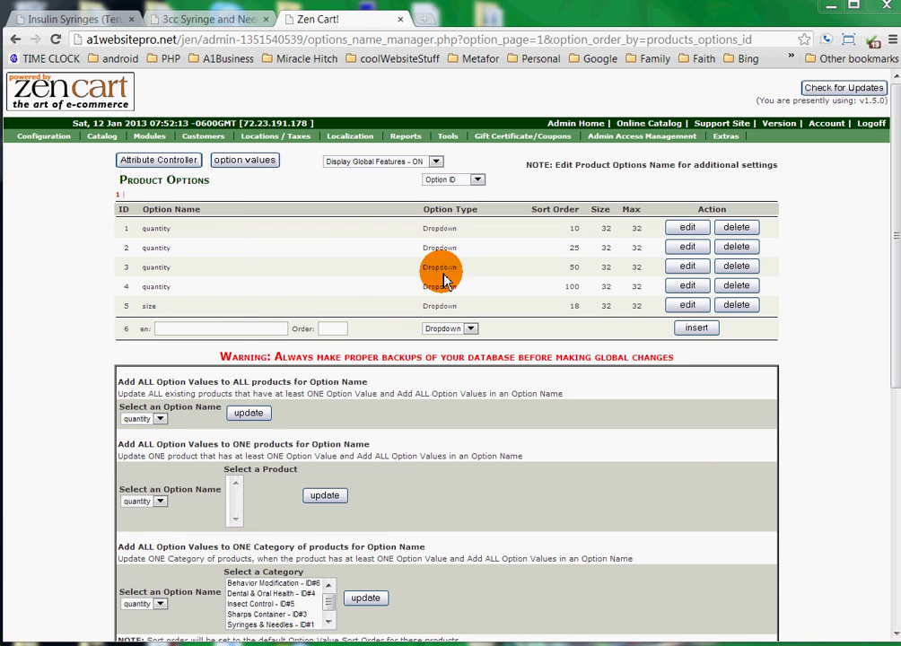
- Delete the duplicate quantity option names with IDs 1, 2 and 3, keeping only quantity #4
{"action": "left_click_drag", "start_coordinate": [141, 228], "coordinate": [179, 277]}
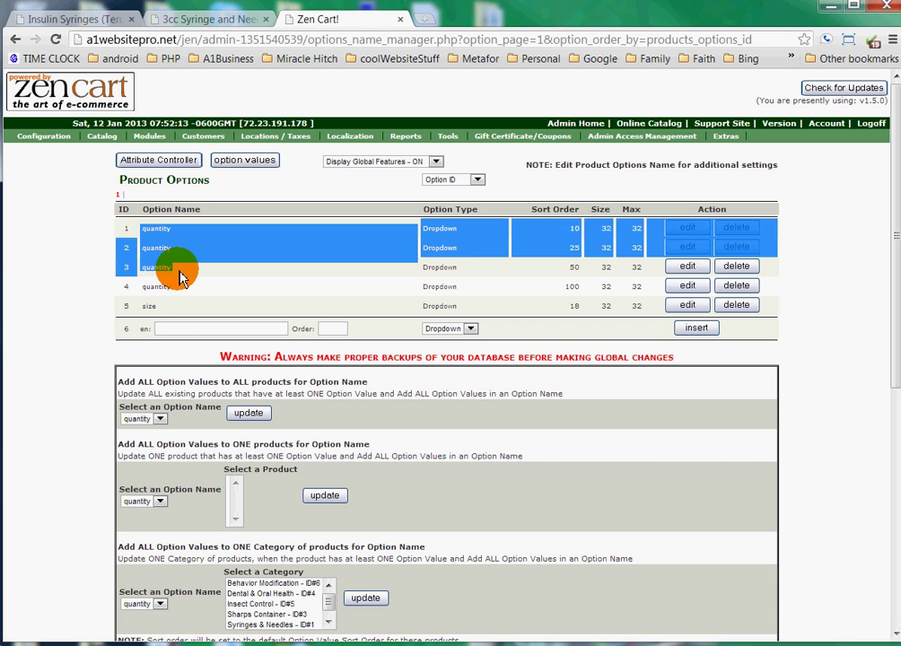
{"action": "left_click", "coordinate": [182, 284]}
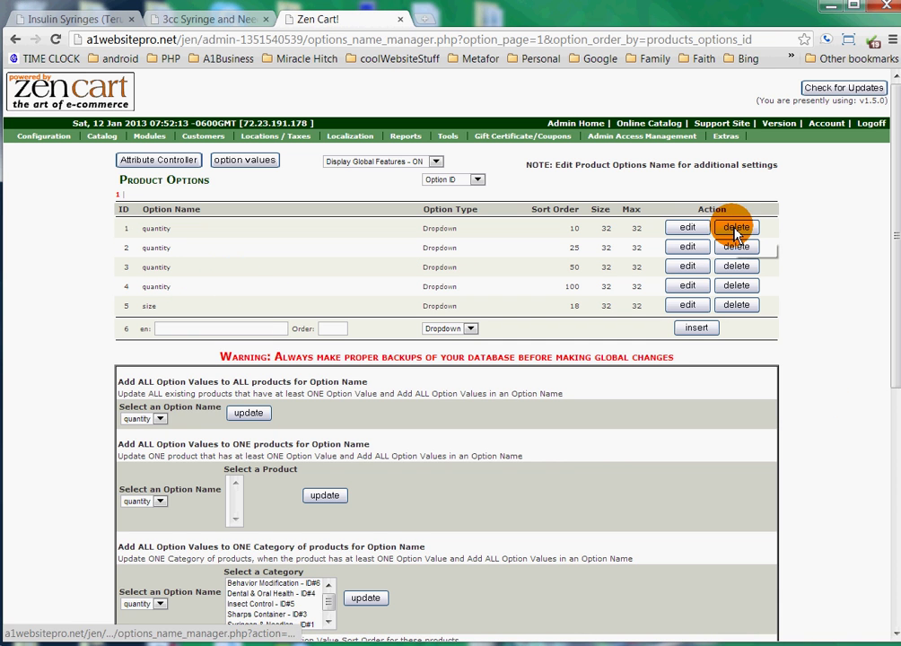
{"action": "key", "text": "F5"}
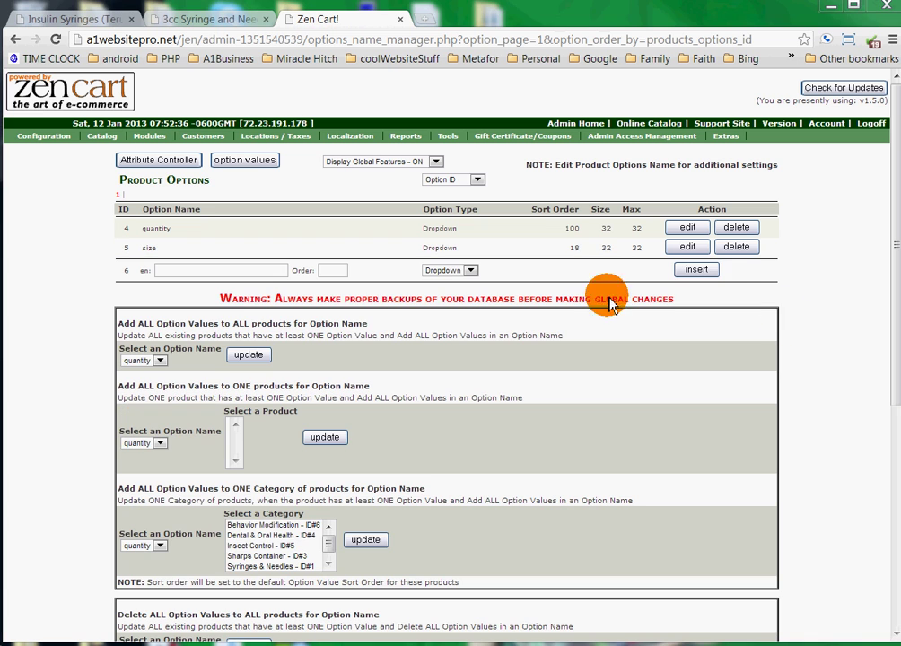
{"action": "left_click_drag", "start_coordinate": [146, 238], "coordinate": [112, 287]}
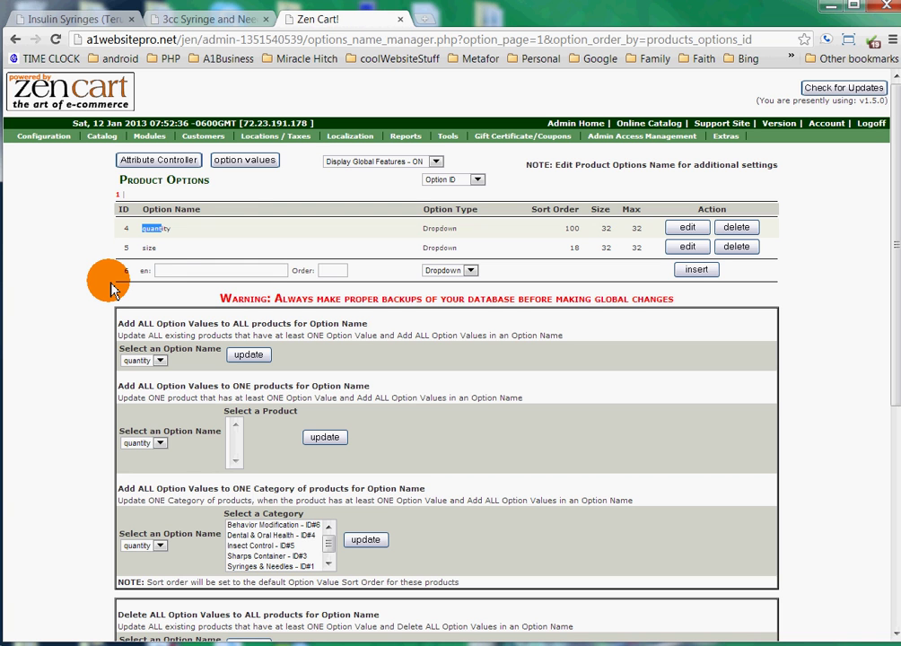
- Add the option value 28g 1cc to the size option with default order 1, consulting the Insulin Syringes (Terumo) page
{"action": "left_click", "coordinate": [238, 163]}
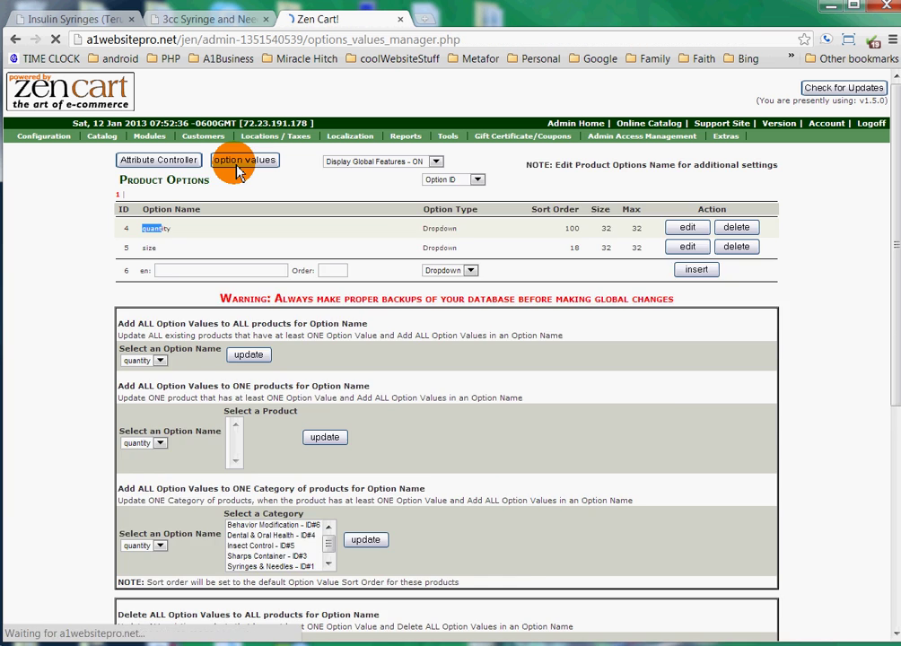
{"action": "left_click", "coordinate": [199, 230]}
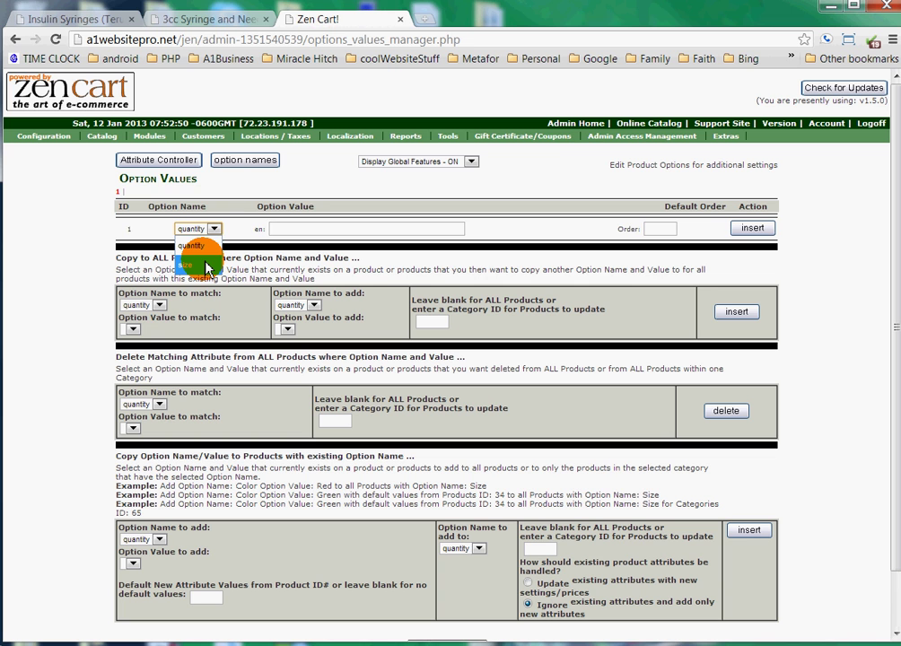
{"action": "left_click", "coordinate": [205, 267]}
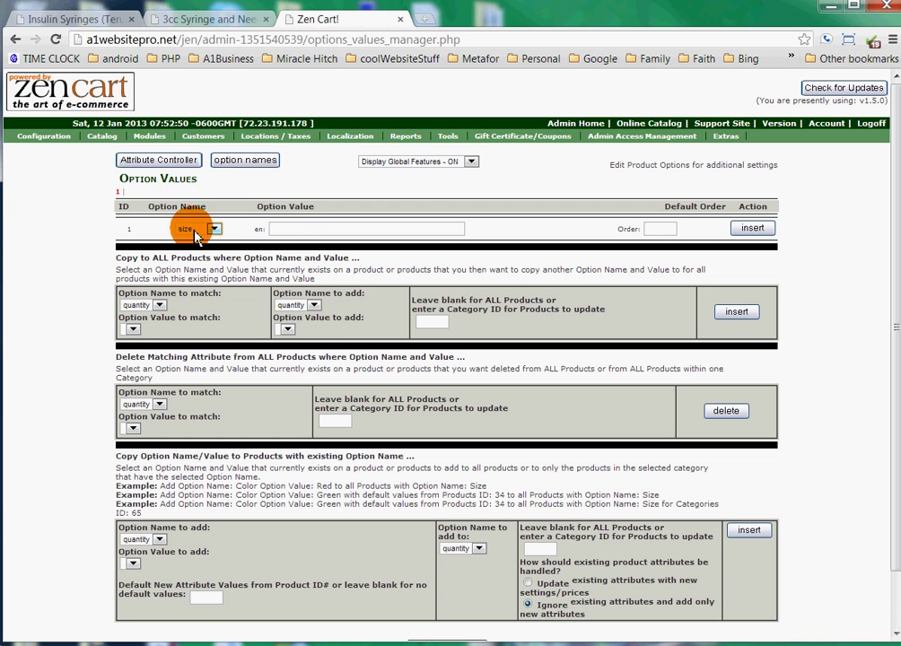
{"action": "left_click", "coordinate": [295, 232]}
{"action": "key", "text": "Tab"}
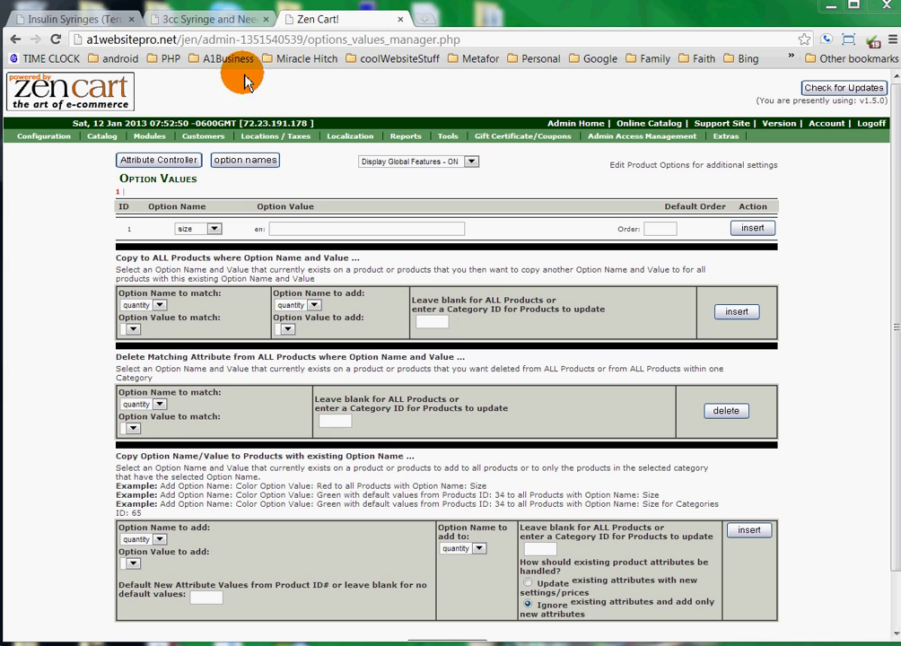
{"action": "left_click", "coordinate": [73, 19]}
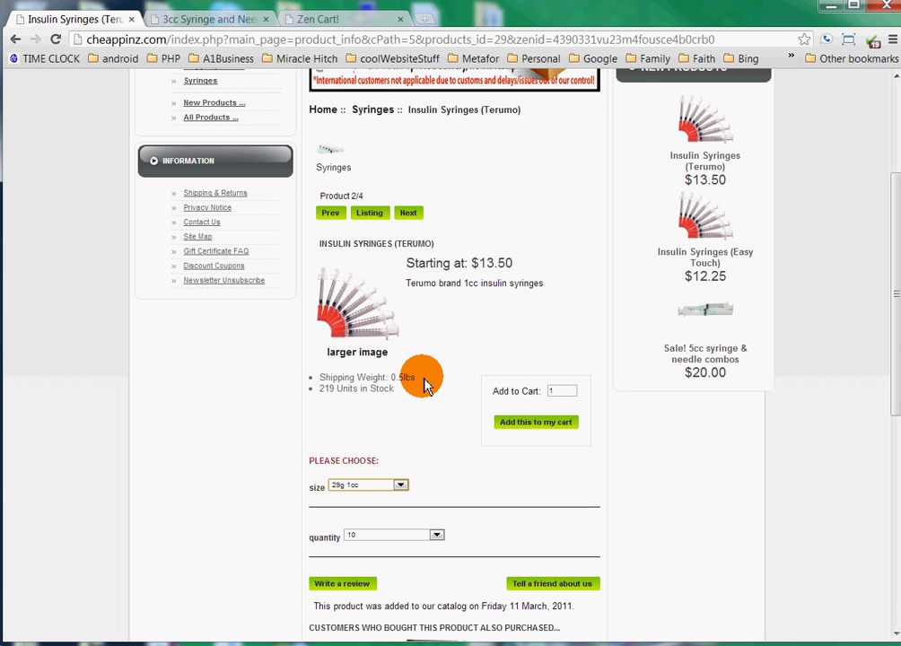
{"action": "left_click", "coordinate": [305, 19]}
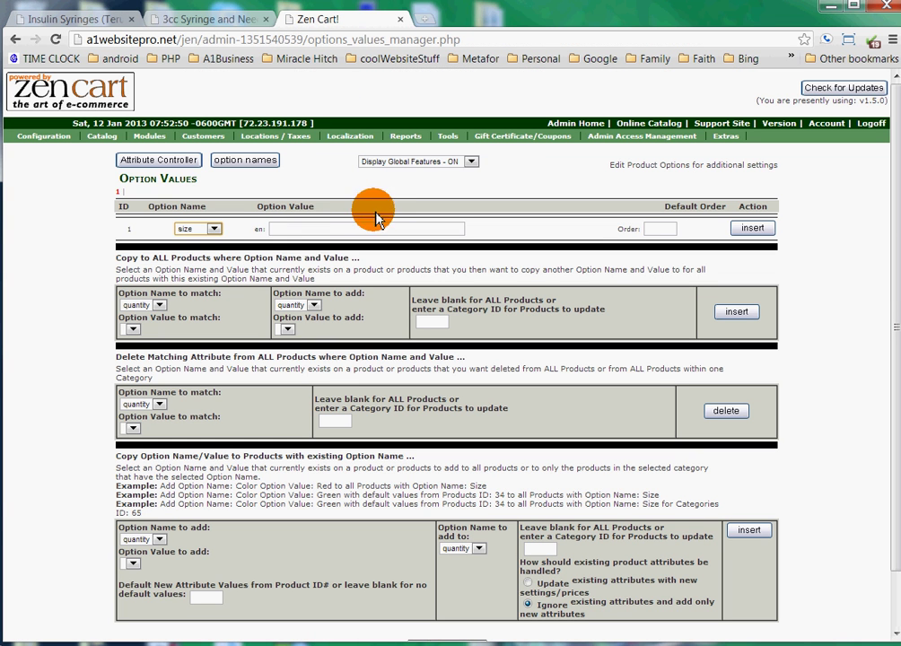
{"action": "left_click", "coordinate": [330, 231]}
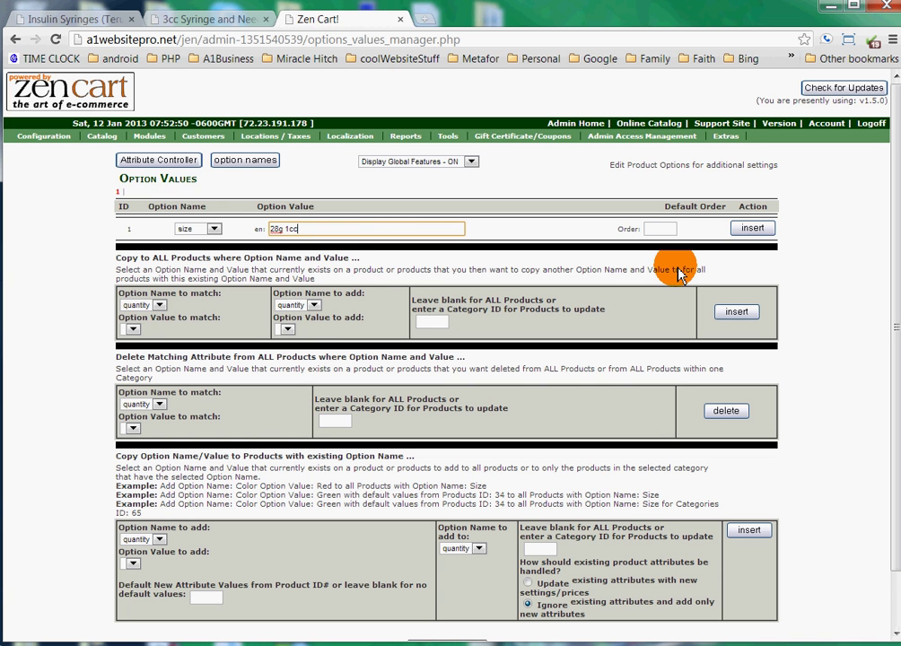
{"action": "key", "text": "Tab"}
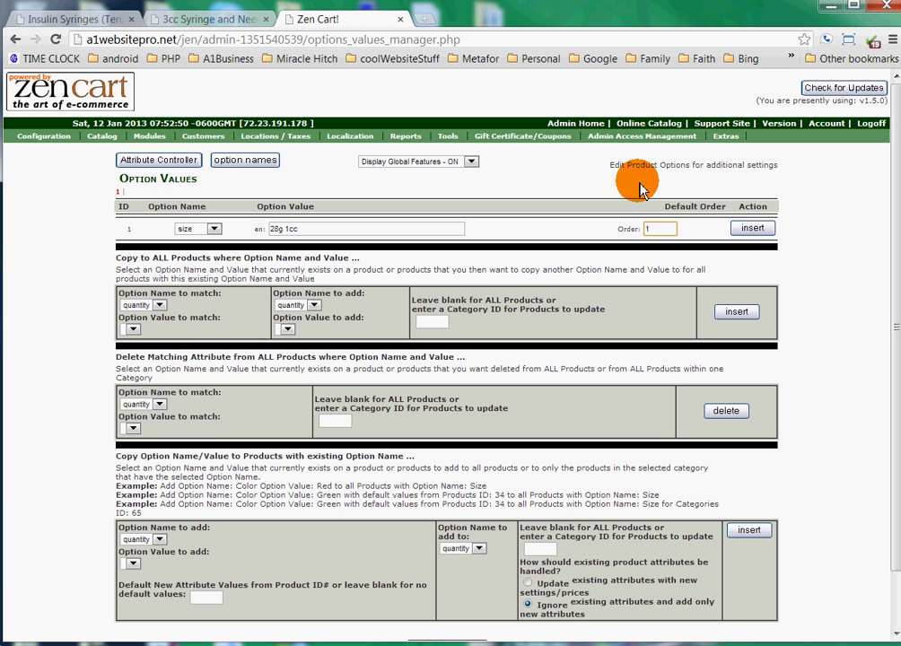
{"action": "left_click", "coordinate": [752, 229]}
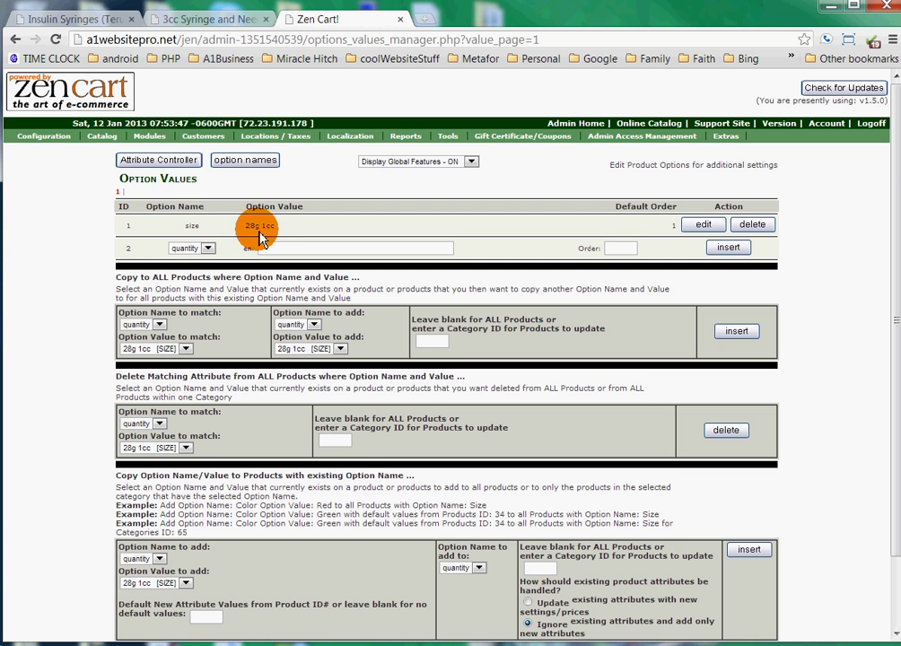
- Look up the next size on the Insulin Syringes (Terumo) page and add 30g 1cc under the quantity option with default order 2
{"action": "left_click", "coordinate": [76, 22]}
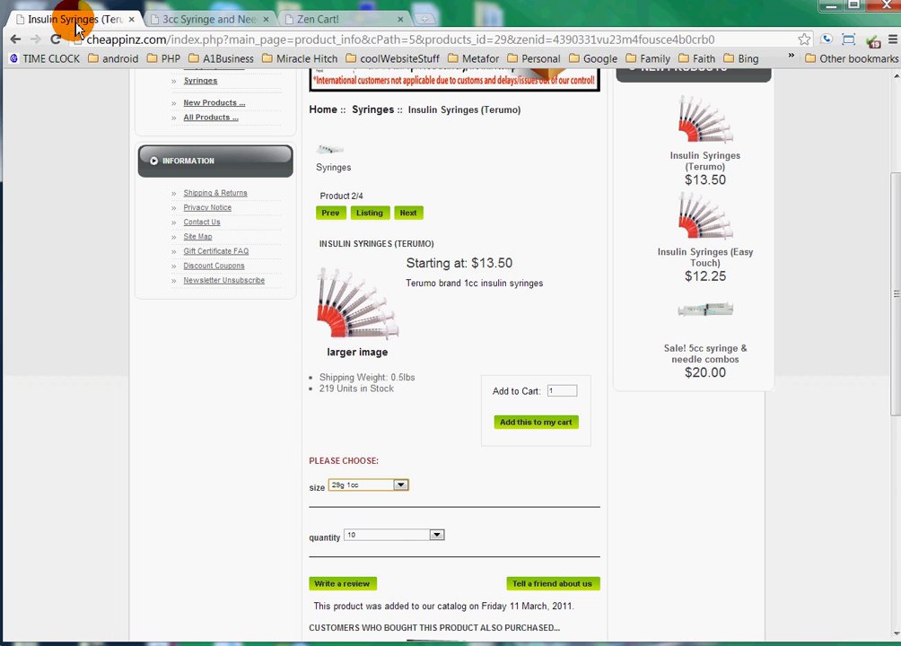
{"action": "left_click", "coordinate": [401, 484]}
{"action": "left_click", "coordinate": [388, 521]}
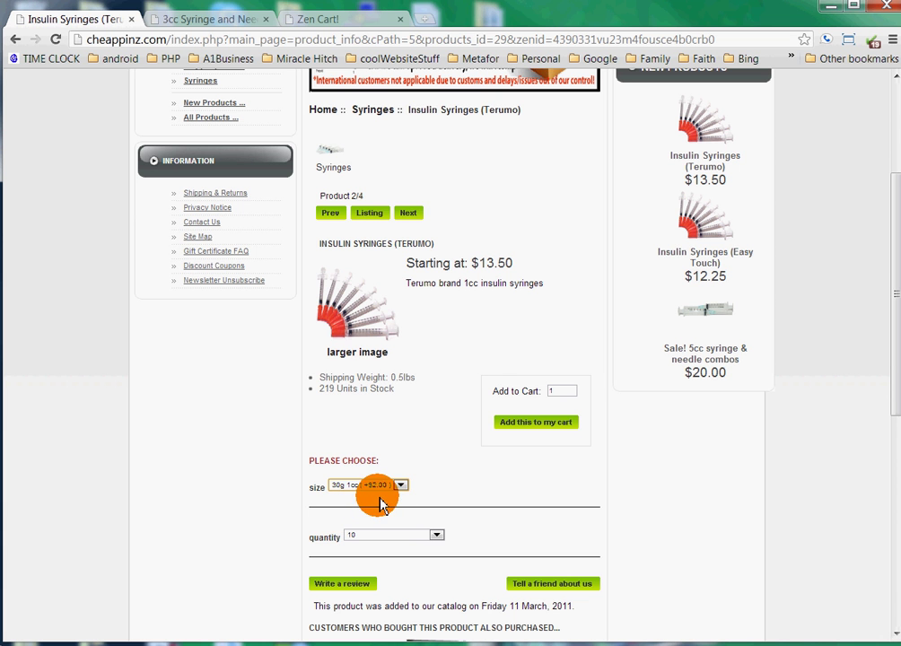
{"action": "left_click", "coordinate": [328, 22]}
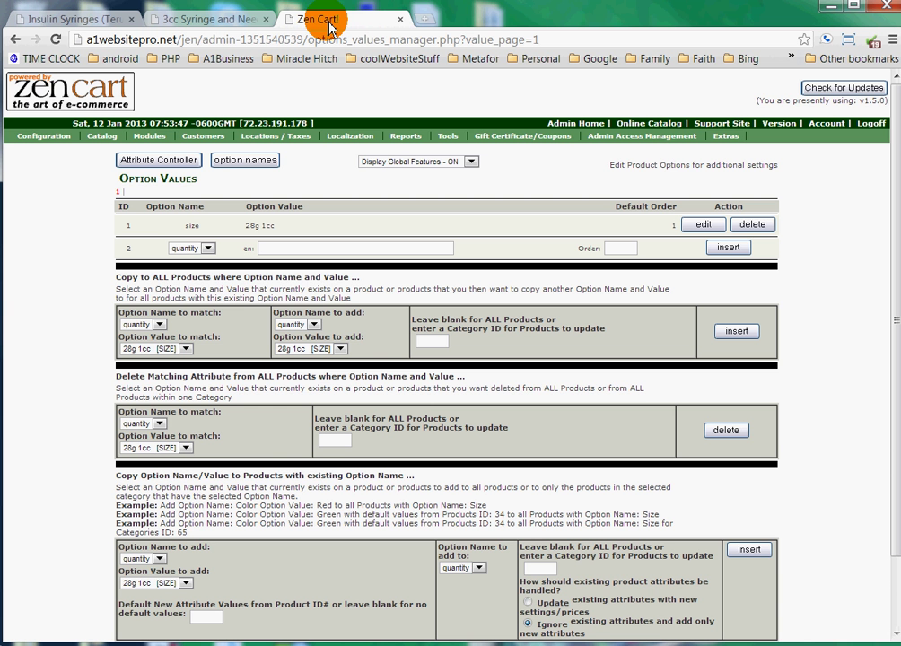
{"action": "left_click", "coordinate": [349, 252]}
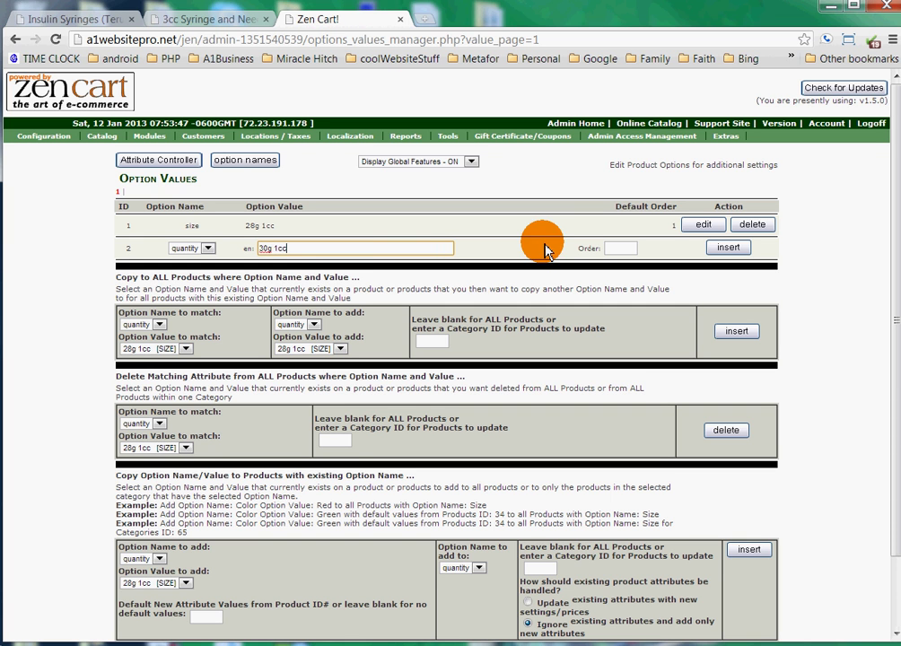
{"action": "left_click", "coordinate": [620, 247]}
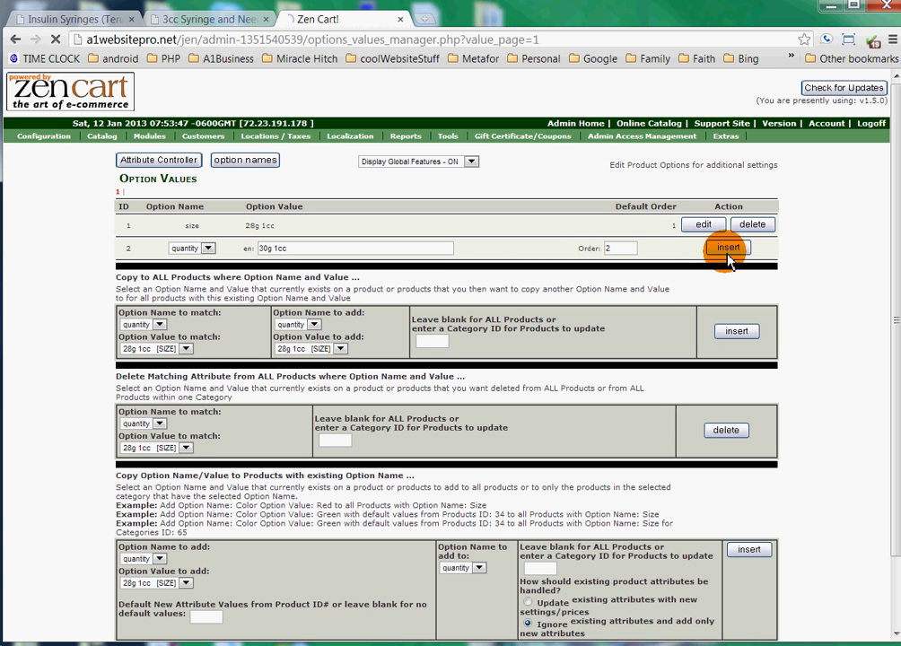
{"action": "left_click", "coordinate": [725, 248]}
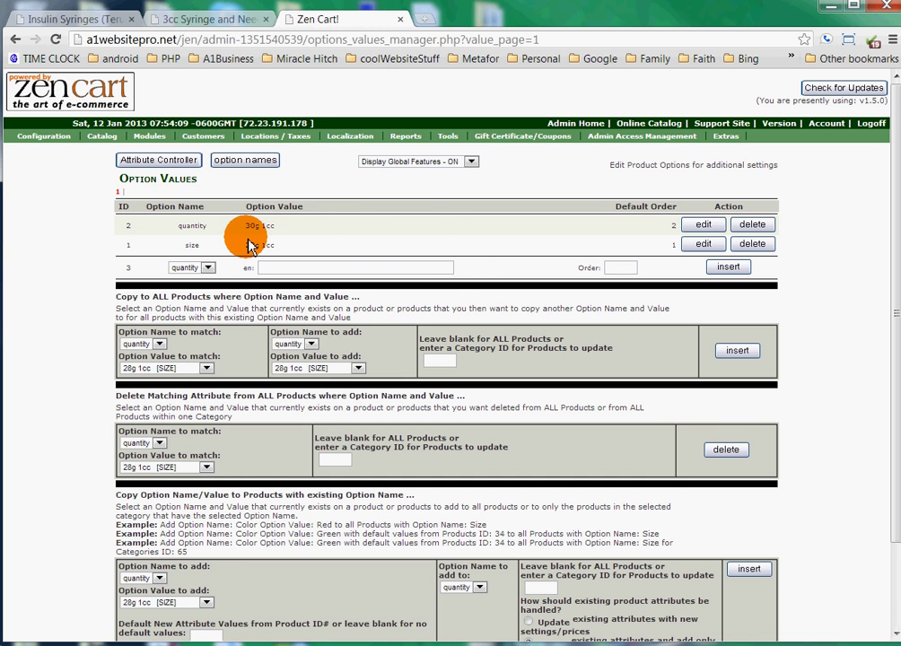
{"action": "left_click_drag", "start_coordinate": [177, 226], "coordinate": [287, 233]}
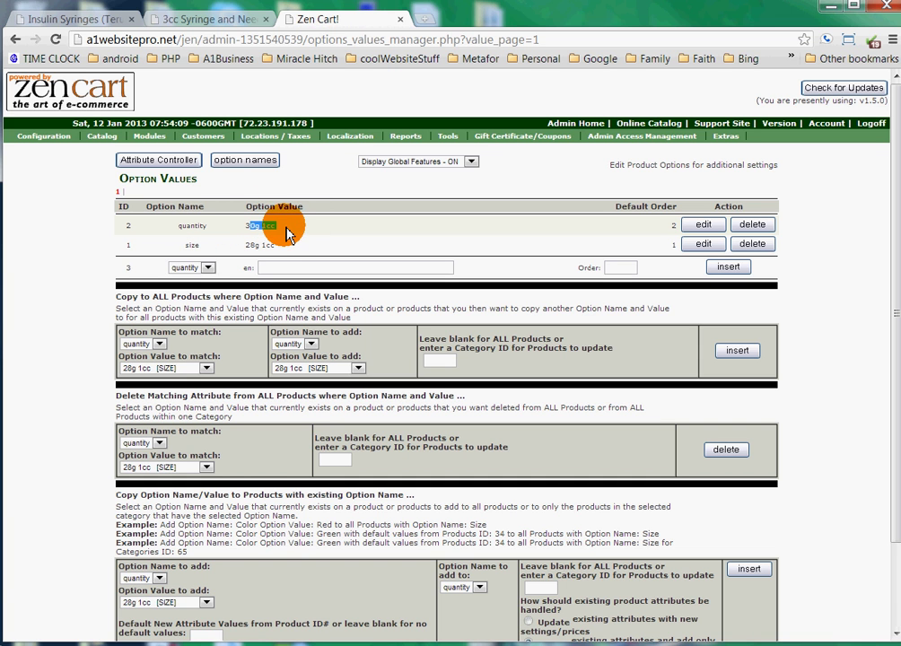
- Return to the Attributes Controller and display the 3cc Syringe and Needle Combo from the Syringes & Needles category
{"action": "left_click", "coordinate": [154, 166]}
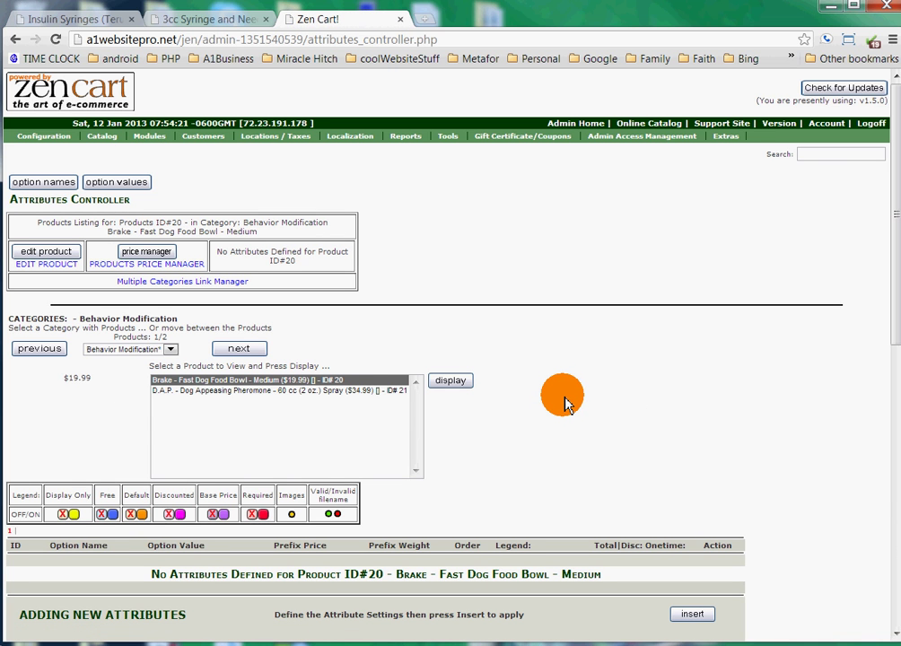
{"action": "left_click", "coordinate": [145, 350]}
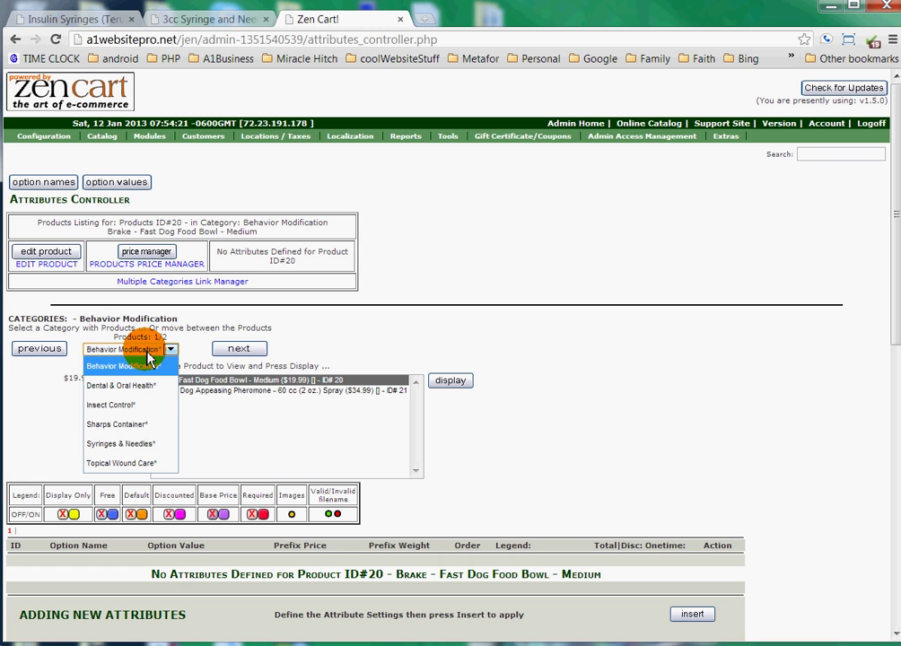
{"action": "left_click", "coordinate": [141, 451]}
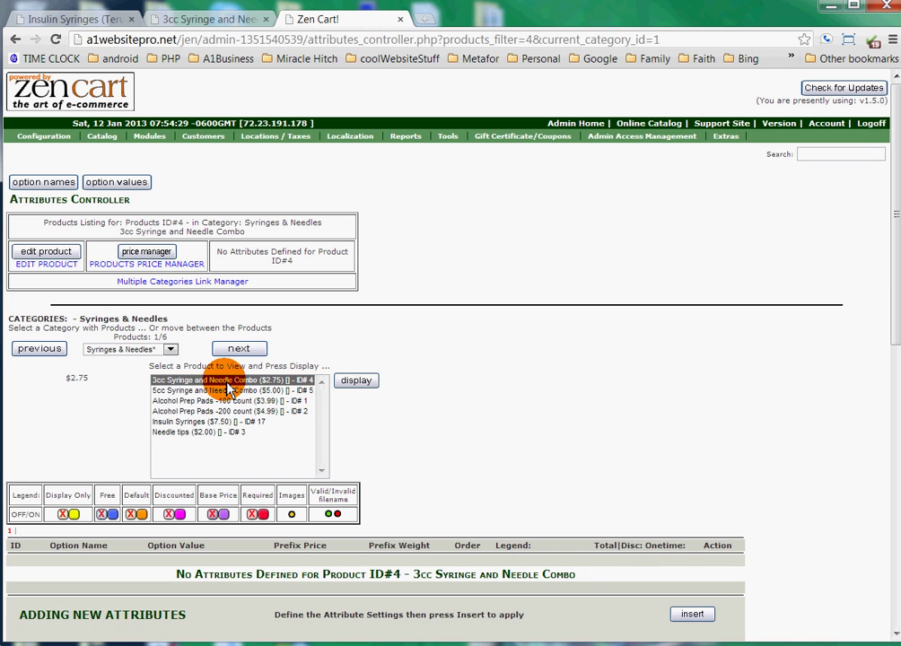
{"action": "left_click", "coordinate": [228, 382]}
{"action": "left_click", "coordinate": [362, 384]}
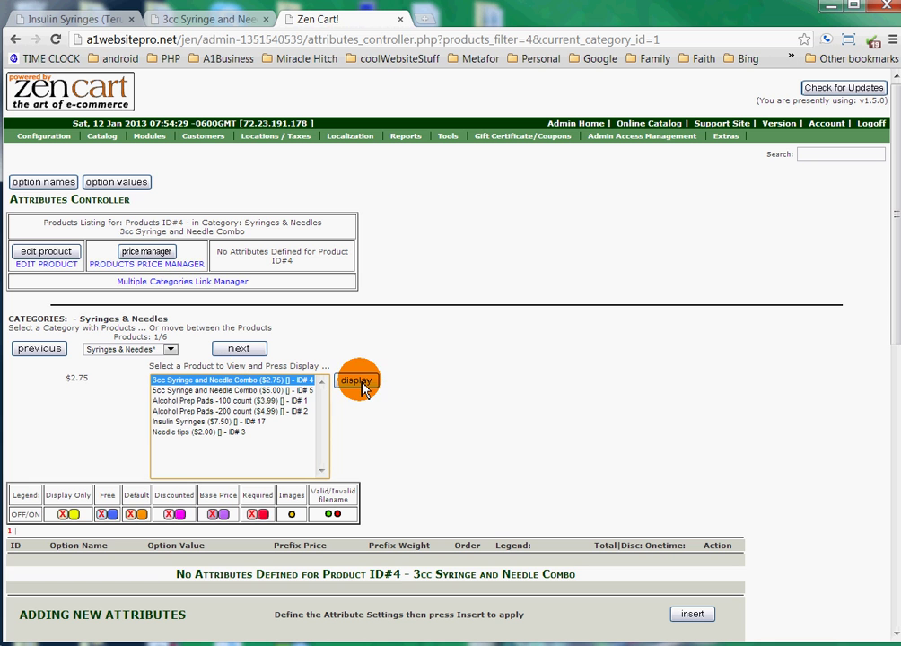
- Check which option values are offered for the quantity #4 and size #5 options when adding a new attribute
{"action": "scroll", "coordinate": [479, 402], "scroll_direction": "down", "scroll_amount": 4}
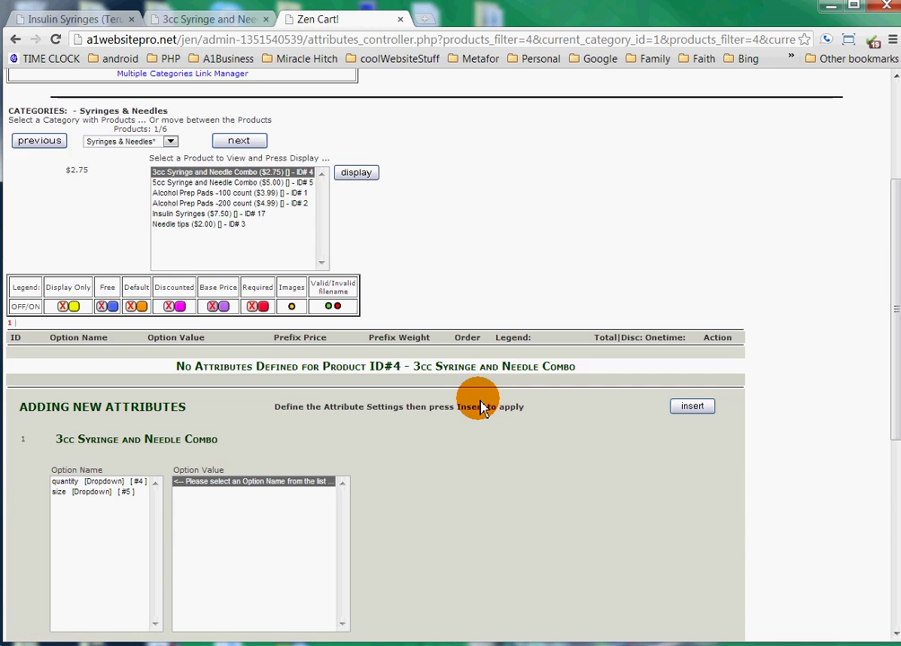
{"action": "scroll", "coordinate": [483, 406], "scroll_direction": "down", "scroll_amount": 1}
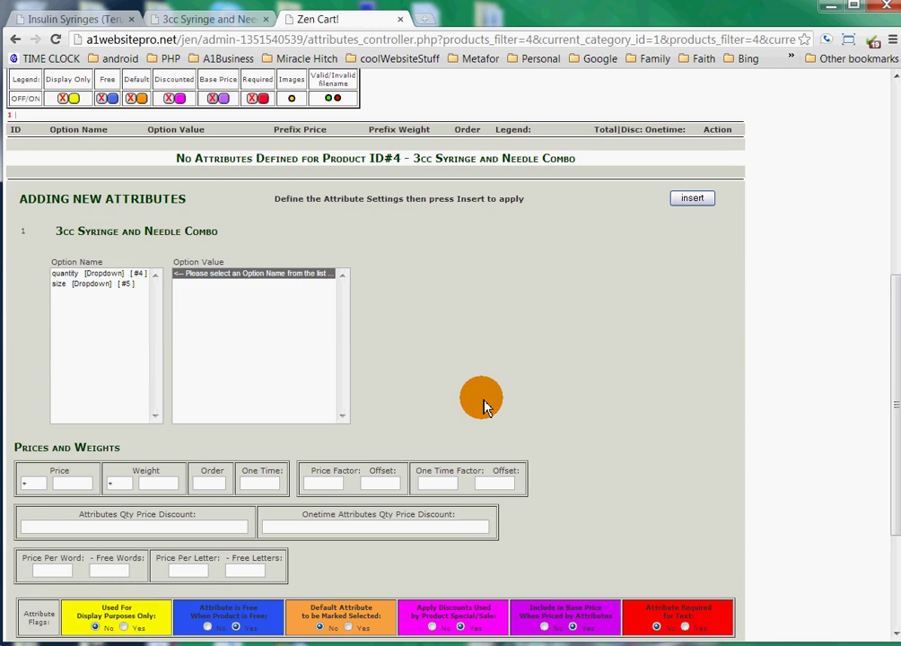
{"action": "left_click_drag", "start_coordinate": [62, 267], "coordinate": [101, 281]}
{"action": "left_click", "coordinate": [101, 277]}
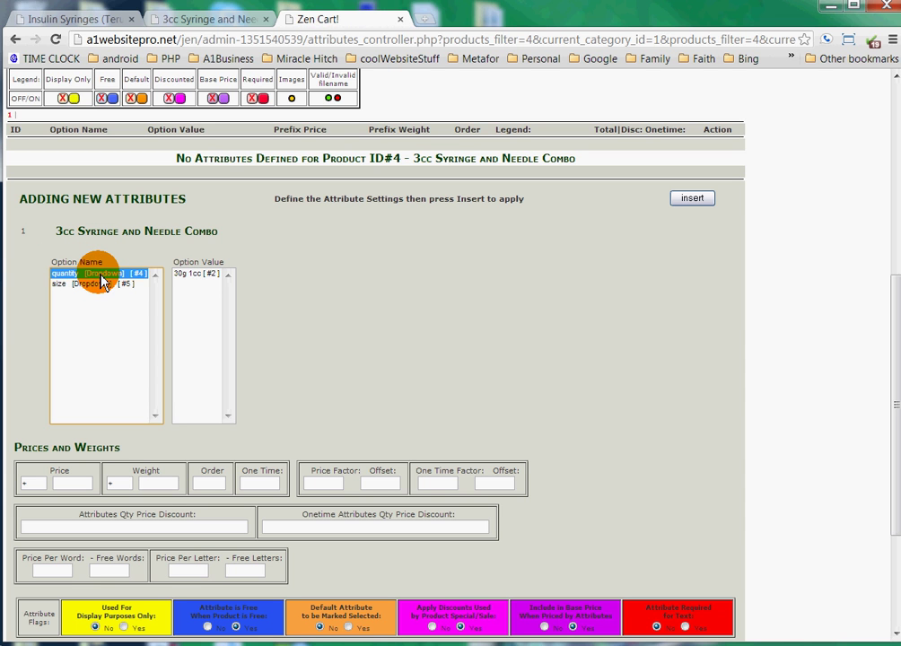
{"action": "left_click", "coordinate": [61, 275]}
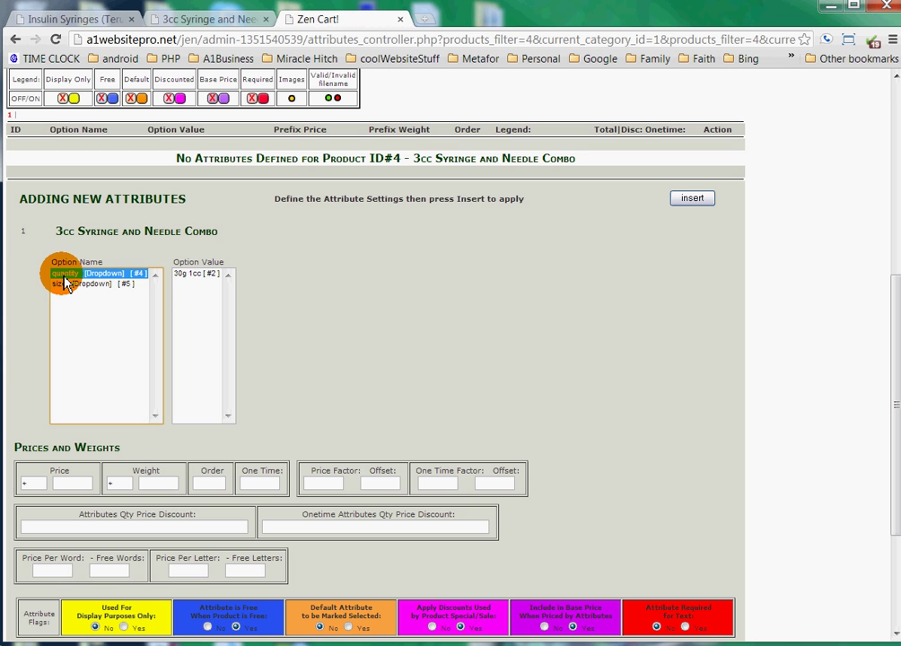
{"action": "left_click", "coordinate": [70, 285]}
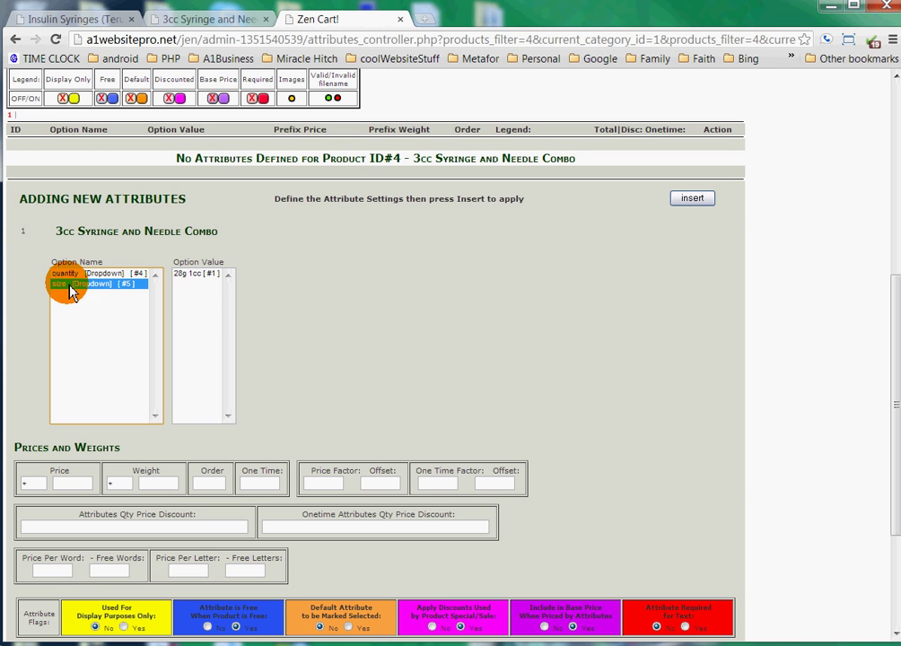
- Insert the size attribute with option value 28g 1cc for the 3cc Syringe and Needle Combo
{"action": "left_click", "coordinate": [202, 275]}
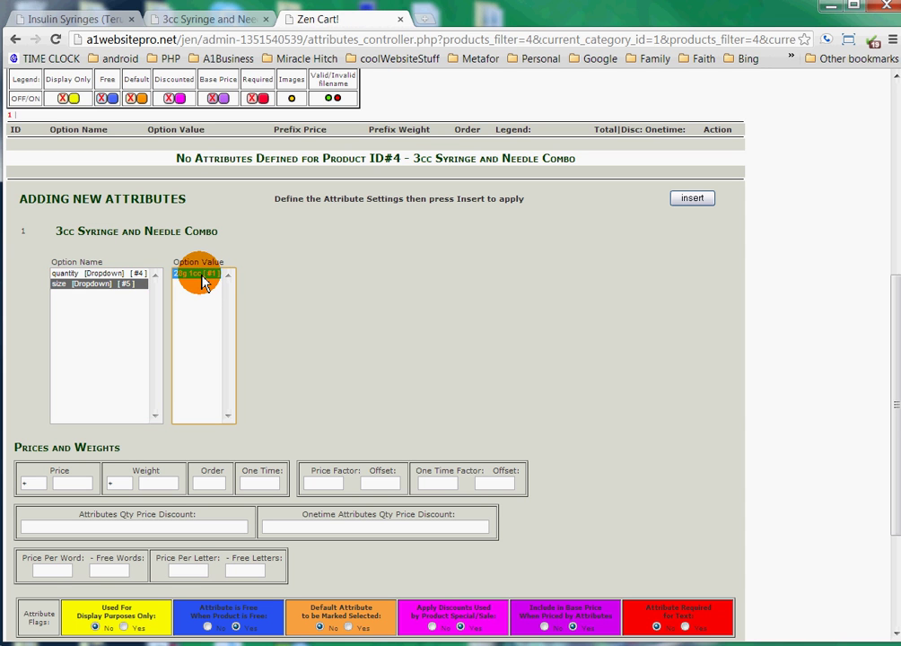
{"action": "left_click", "coordinate": [699, 201]}
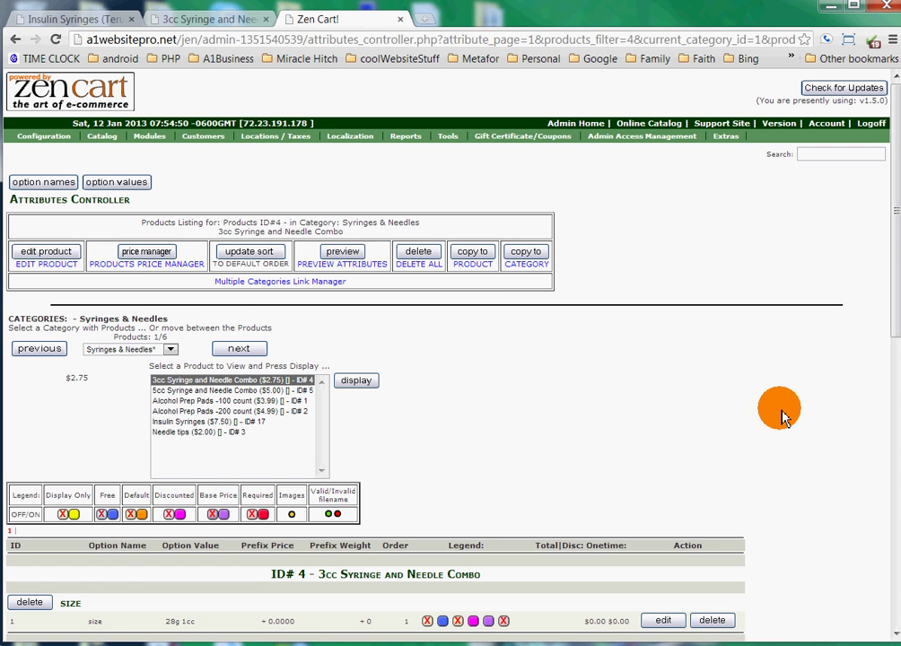
{"action": "scroll", "coordinate": [780, 416], "scroll_direction": "down", "scroll_amount": 3}
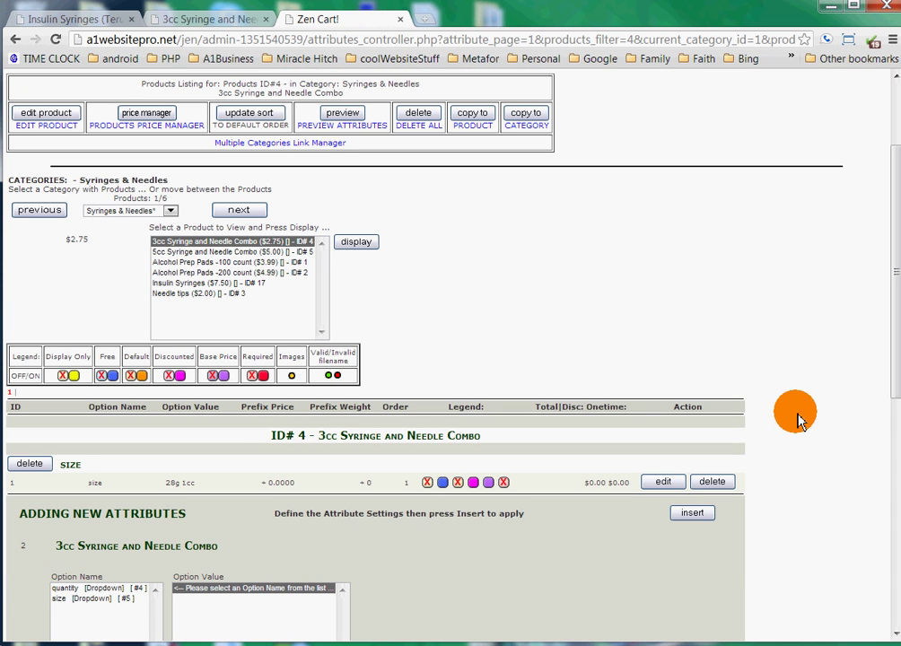
- Redisplay the 3cc Syringe and Needle Combo from Syringes & Needles and check which option values the size option offers
{"action": "left_click", "coordinate": [124, 213]}
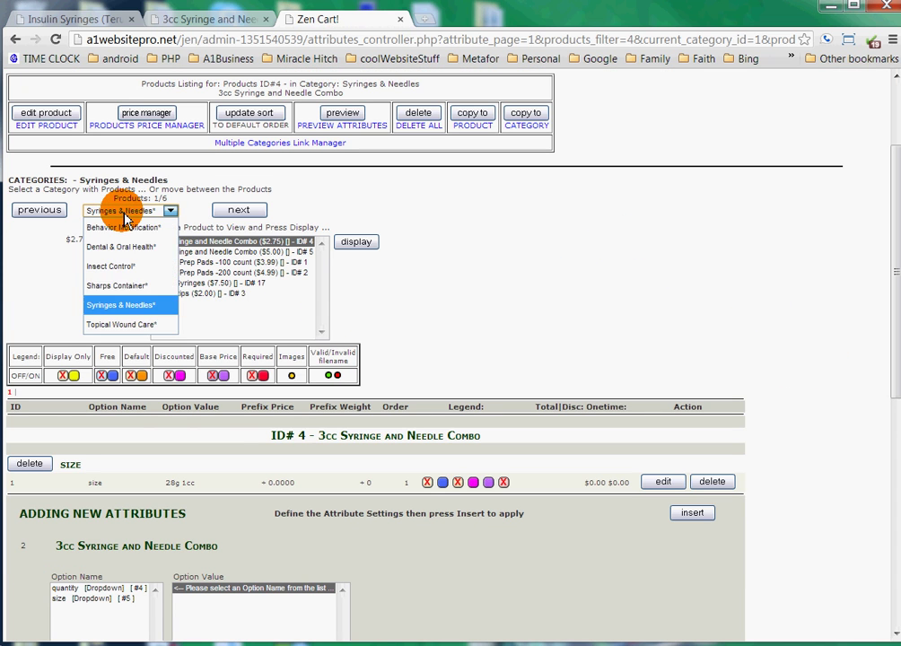
{"action": "left_click", "coordinate": [127, 308]}
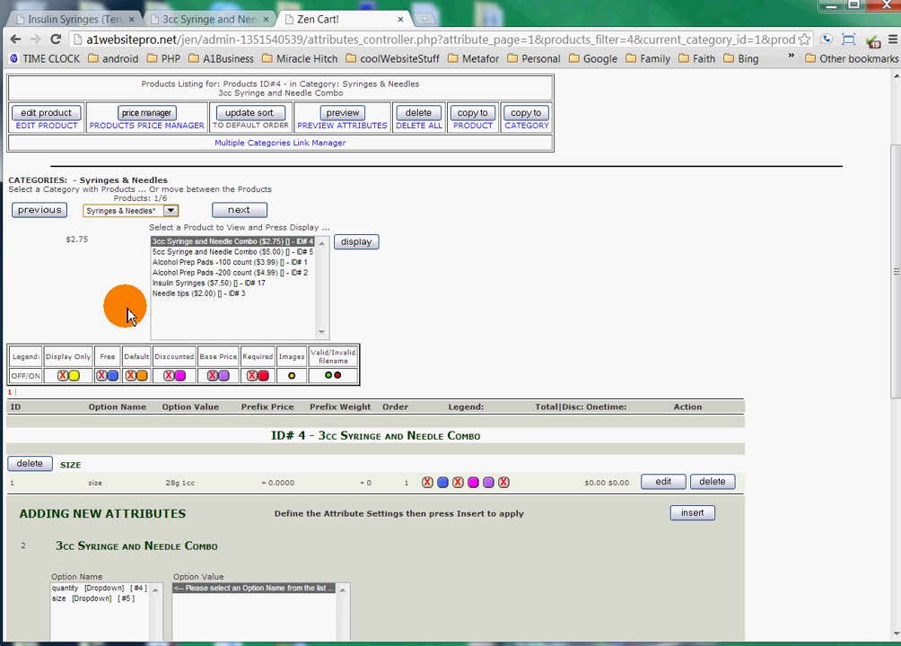
{"action": "left_click", "coordinate": [272, 242]}
{"action": "left_click", "coordinate": [364, 245]}
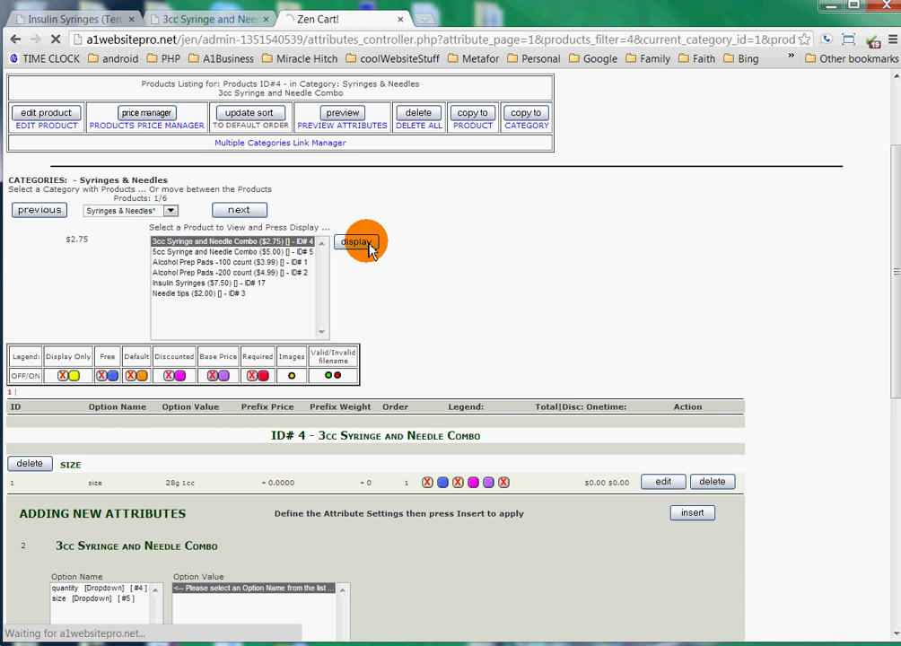
{"action": "scroll", "coordinate": [600, 382], "scroll_direction": "down", "scroll_amount": 3}
{"action": "scroll", "coordinate": [600, 384], "scroll_direction": "down", "scroll_amount": 1}
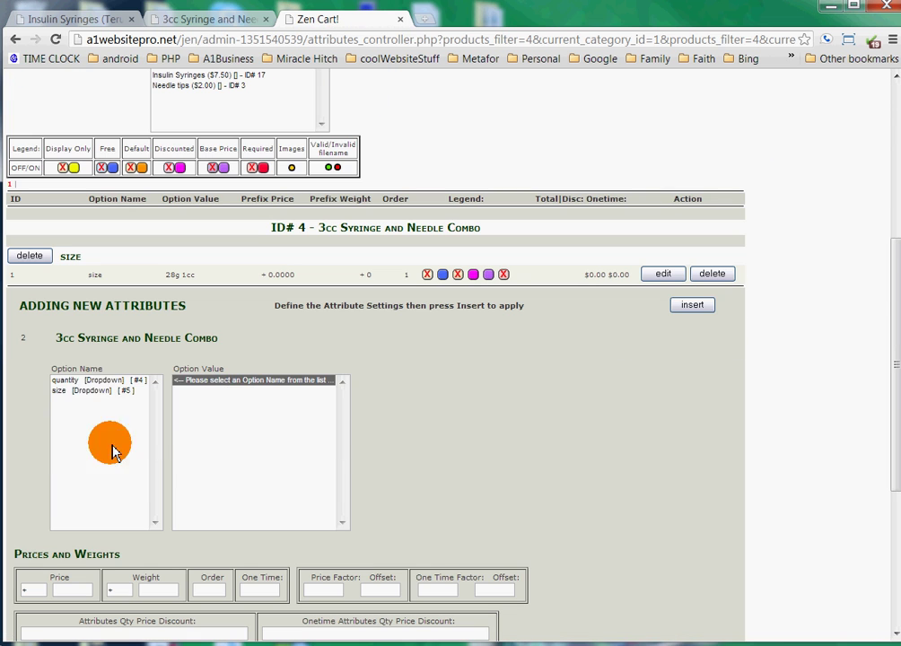
{"action": "left_click", "coordinate": [99, 392]}
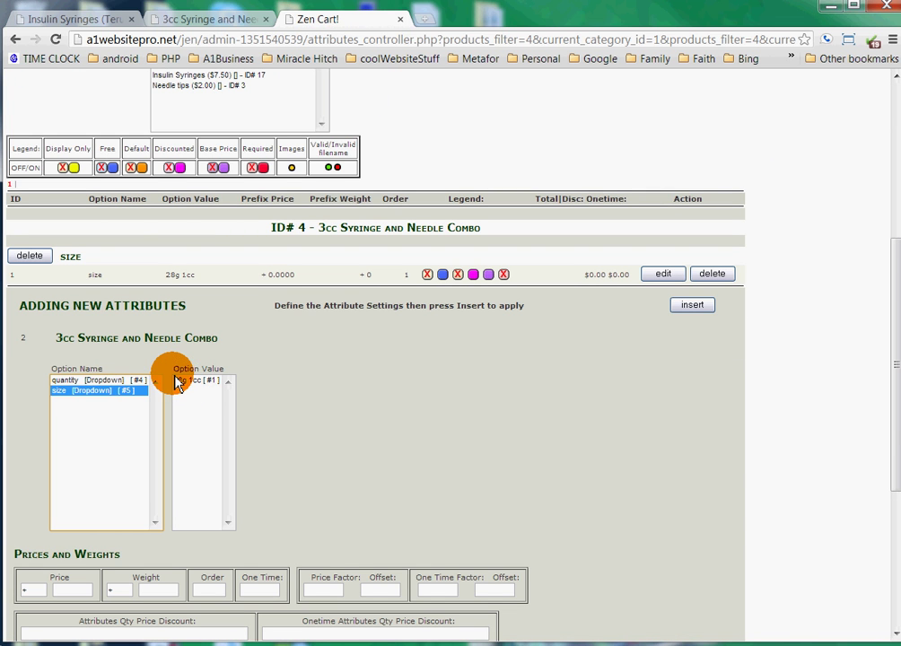
{"action": "left_click_drag", "start_coordinate": [189, 375], "coordinate": [196, 392]}
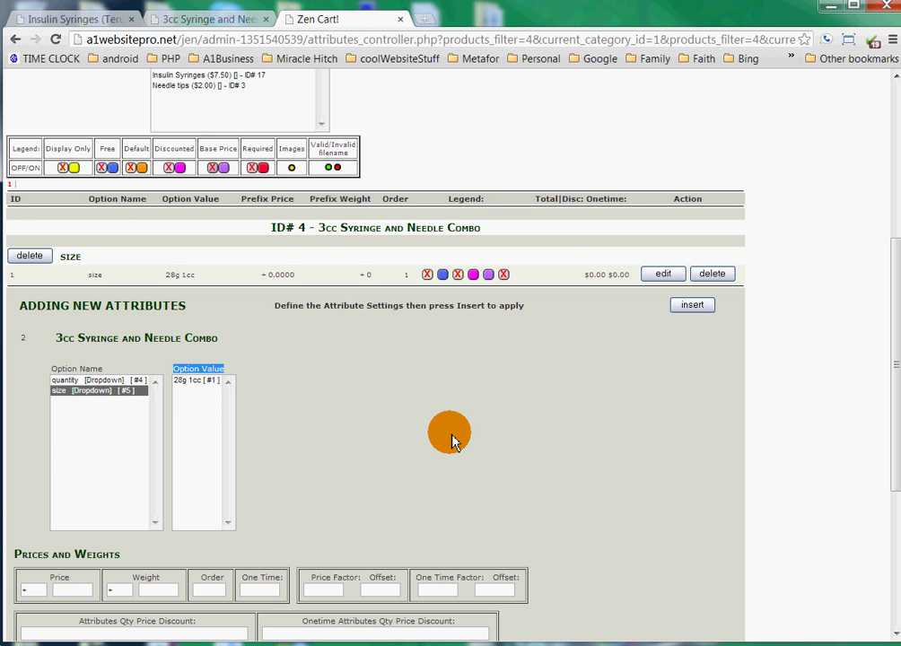
{"action": "scroll", "coordinate": [453, 444], "scroll_direction": "up", "scroll_amount": 4}
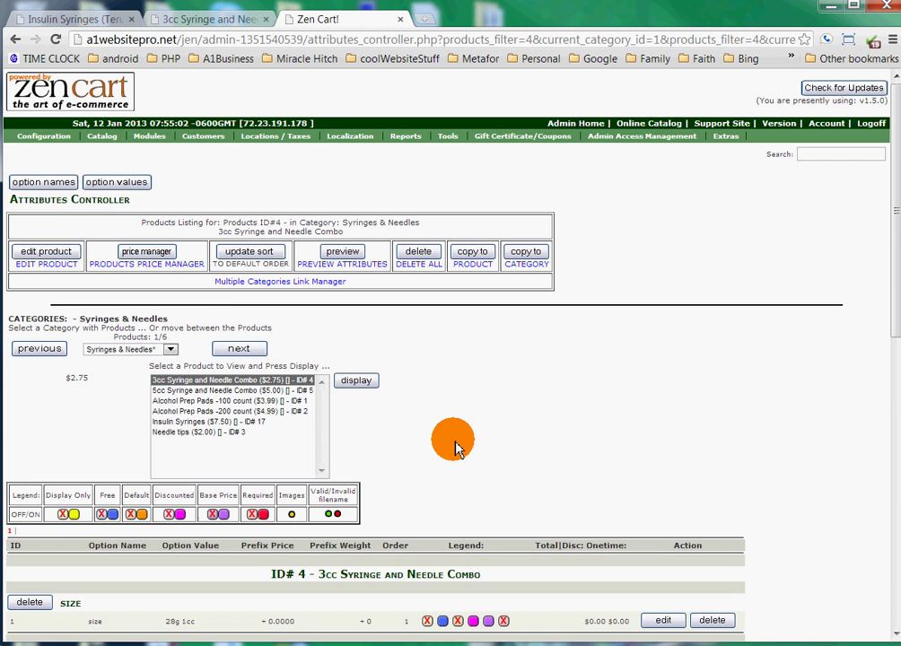
- Add option value 30g 1cc under the size option with default order 2, and delete the 30g 1cc value assigned to quantity
{"action": "left_click", "coordinate": [128, 185]}
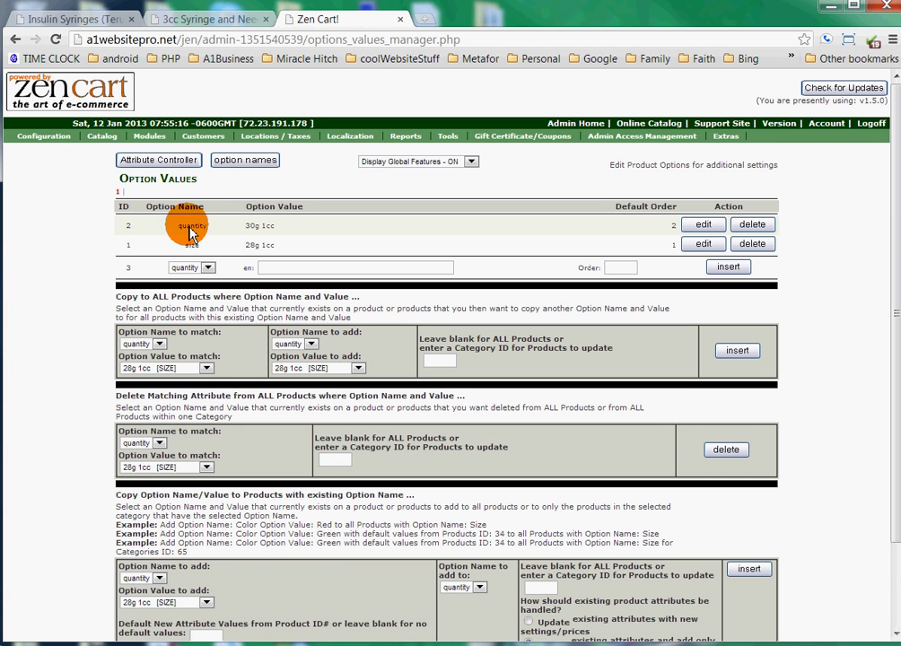
{"action": "left_click_drag", "start_coordinate": [182, 228], "coordinate": [198, 226]}
{"action": "left_click", "coordinate": [205, 269]}
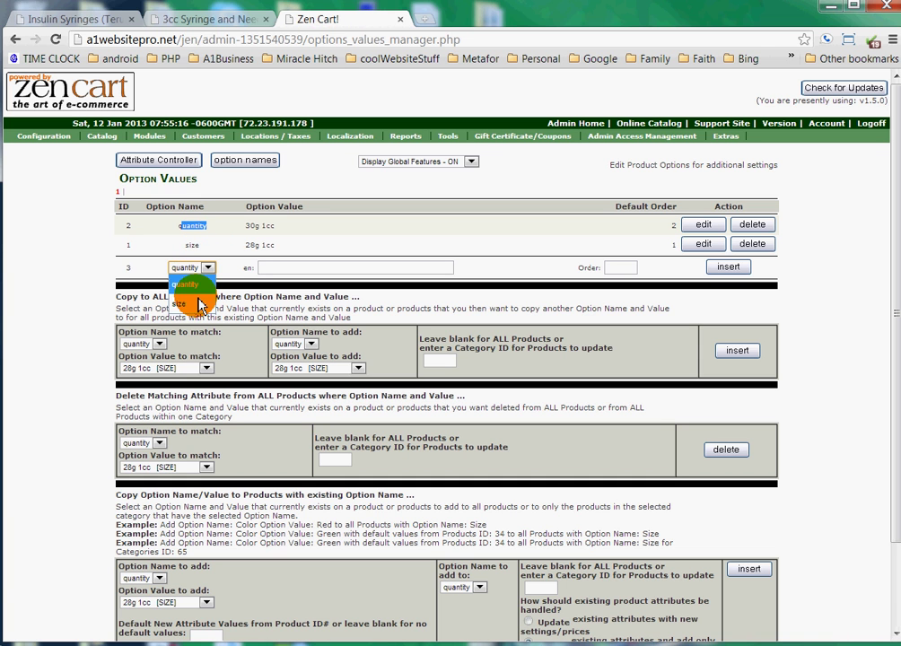
{"action": "left_click", "coordinate": [198, 310]}
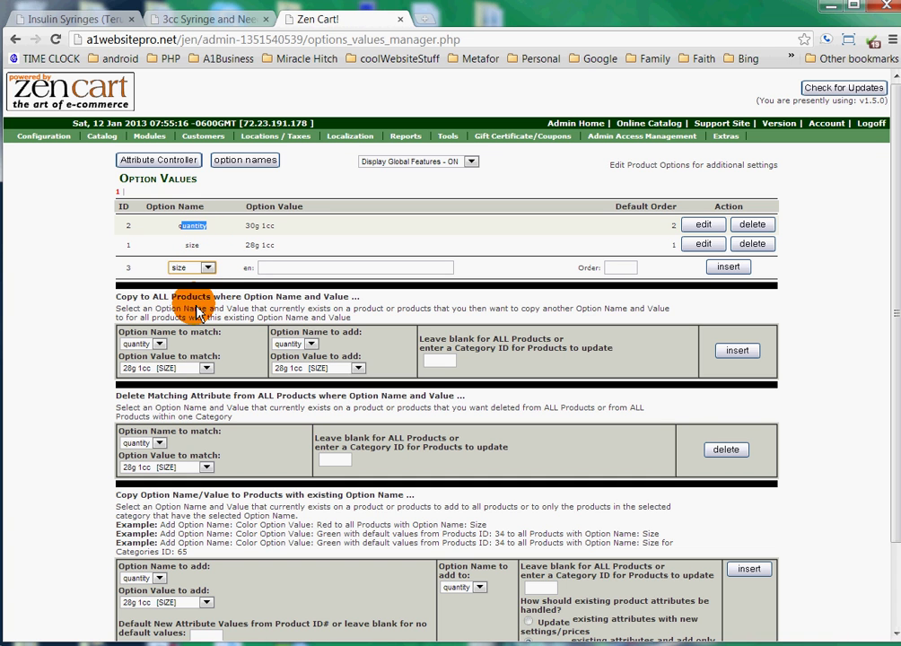
{"action": "left_click", "coordinate": [289, 269]}
{"action": "type", "text": "30g 1cc"}
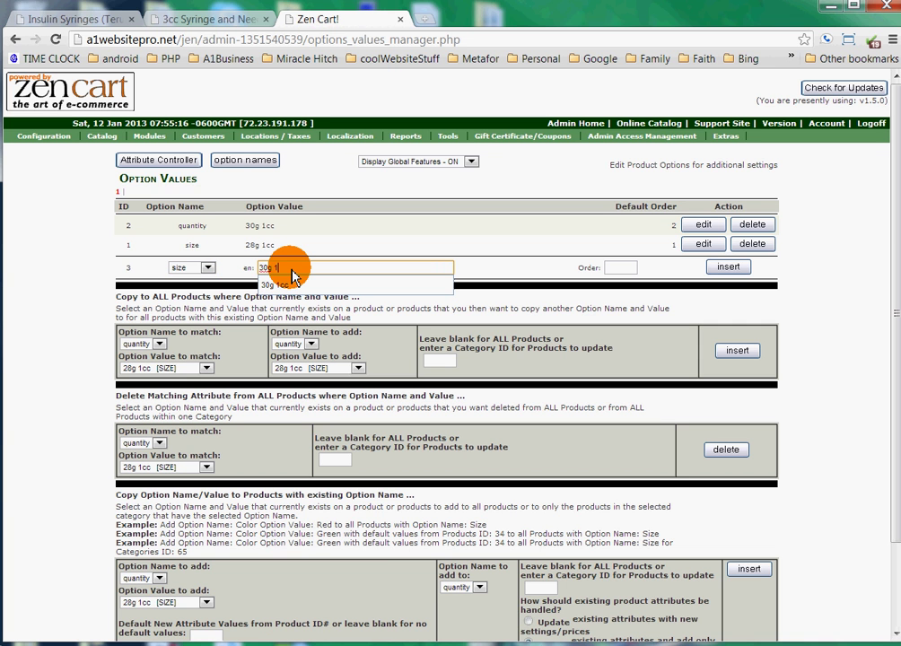
{"action": "left_click", "coordinate": [621, 271]}
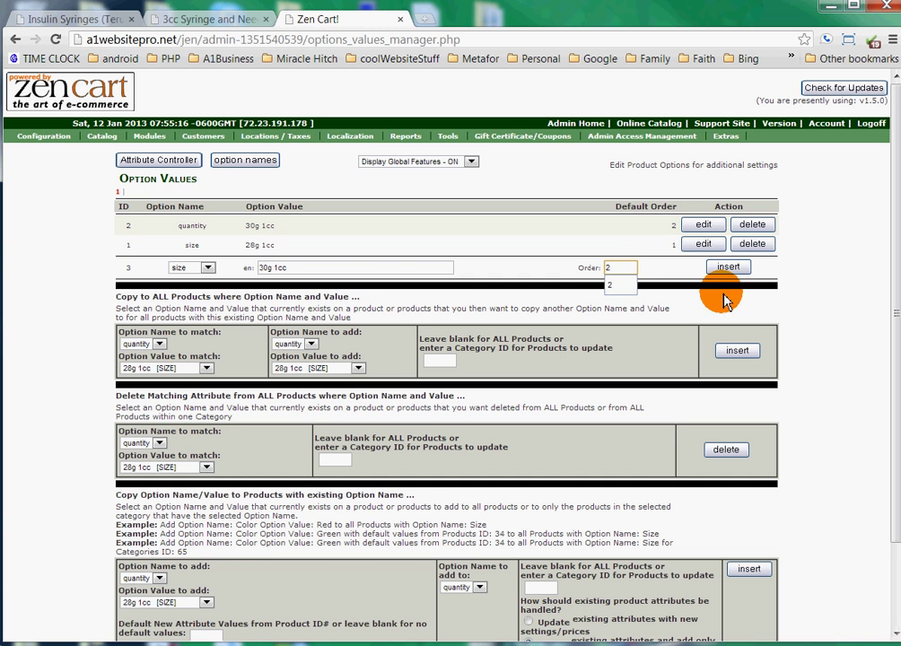
{"action": "left_click", "coordinate": [728, 267]}
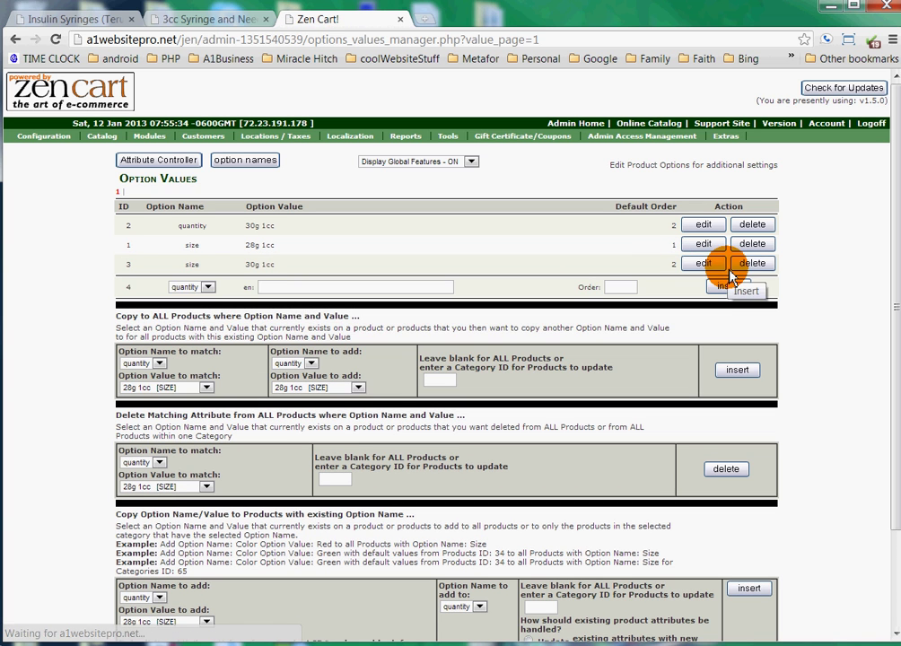
{"action": "left_click", "coordinate": [754, 226]}
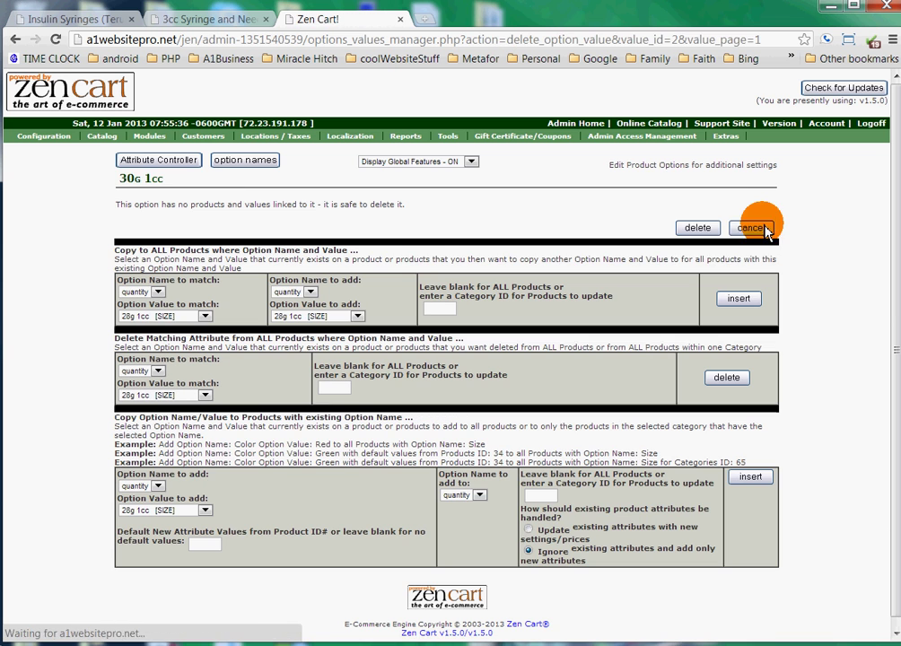
{"action": "left_click", "coordinate": [695, 230]}
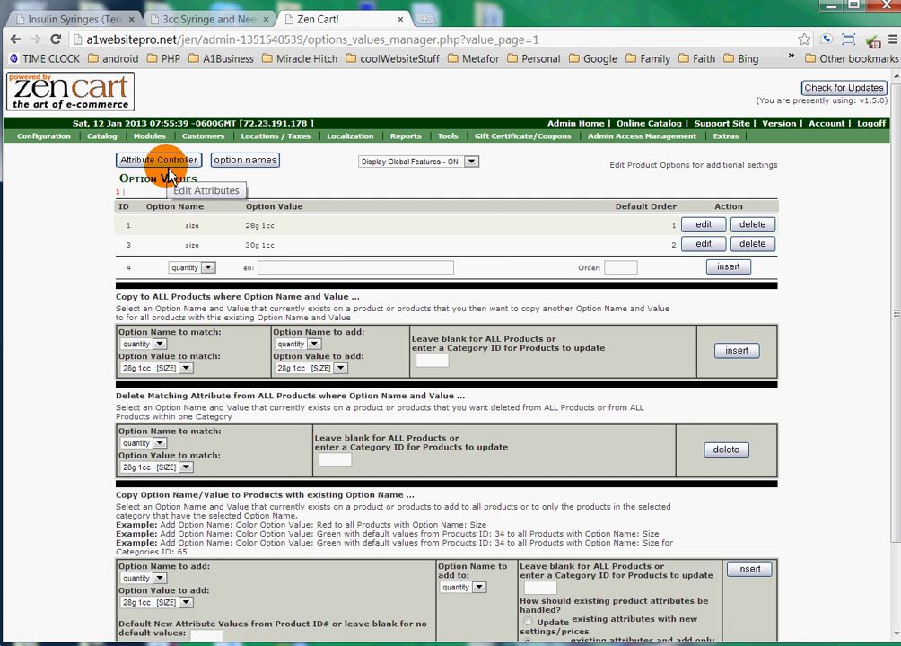
- Return to the Attributes Controller and display the 3cc Syringe and Needle Combo's form for adding new attributes
{"action": "left_click", "coordinate": [171, 166]}
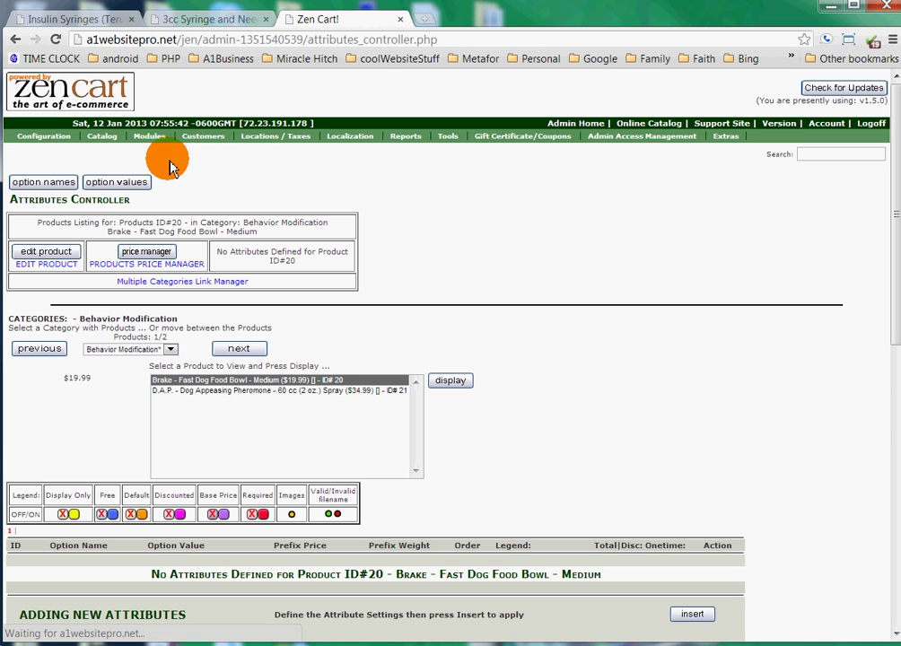
{"action": "left_click", "coordinate": [164, 349]}
{"action": "left_click", "coordinate": [133, 446]}
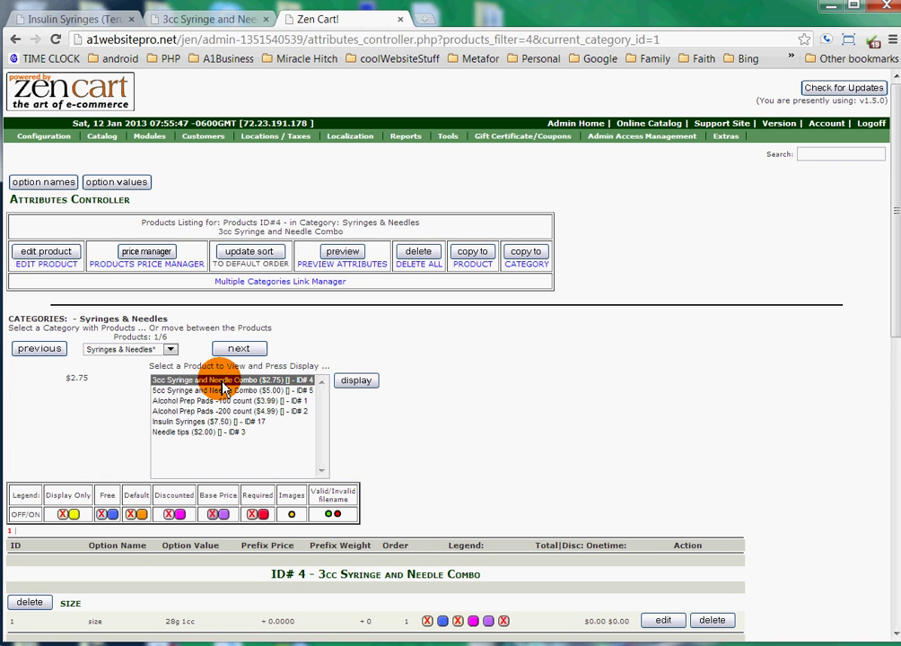
{"action": "left_click", "coordinate": [359, 383]}
{"action": "scroll", "coordinate": [473, 426], "scroll_direction": "down", "scroll_amount": 3}
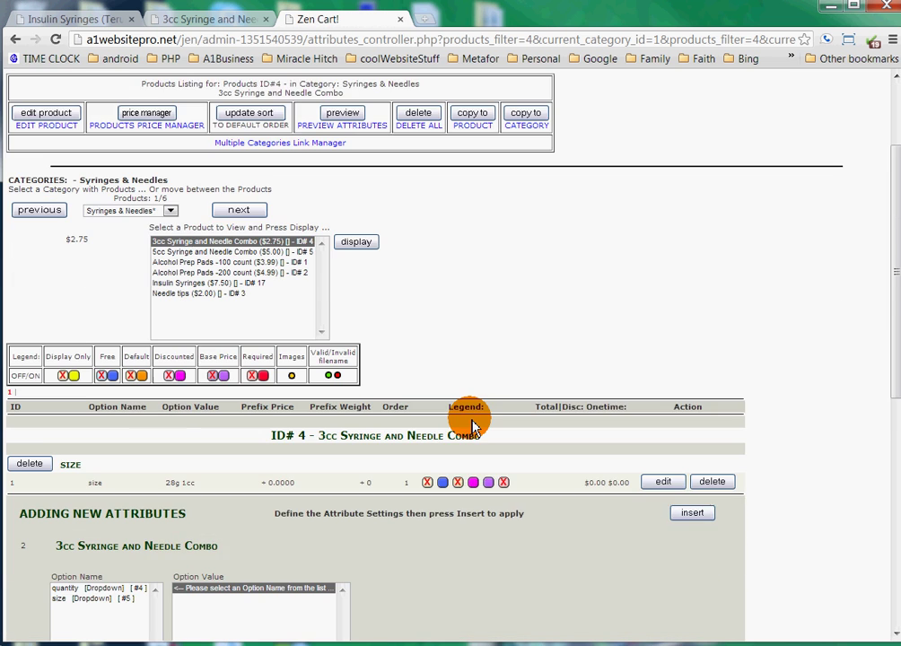
{"action": "scroll", "coordinate": [473, 426], "scroll_direction": "down", "scroll_amount": 2}
{"action": "scroll", "coordinate": [476, 468], "scroll_direction": "down", "scroll_amount": 3}
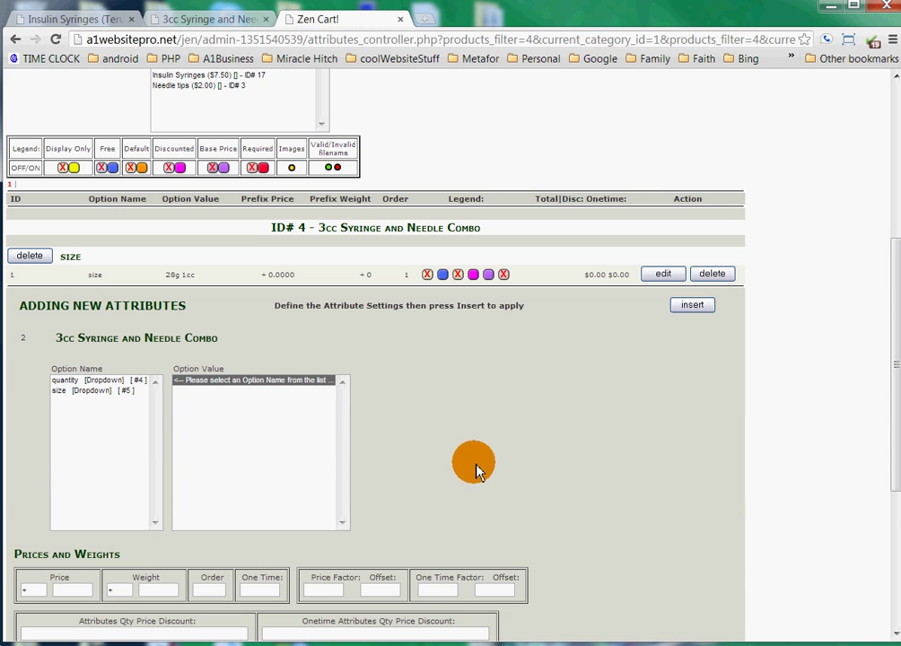
- Insert the size attribute 30g 1cc with a price of +2.00, consulting the surcharge on the Insulin Syringes (Terumo) page
{"action": "left_click", "coordinate": [107, 391]}
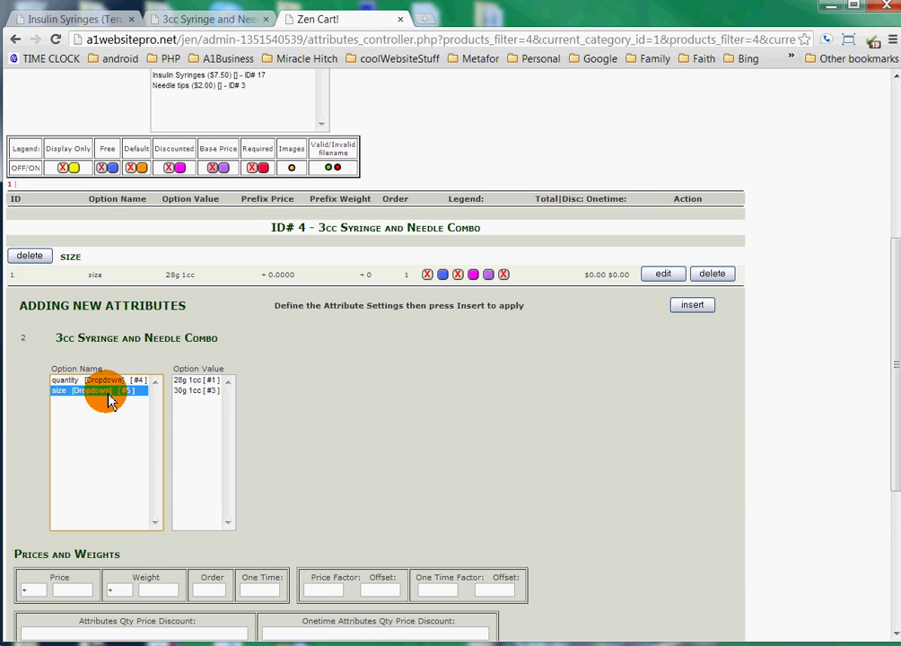
{"action": "left_click", "coordinate": [189, 392]}
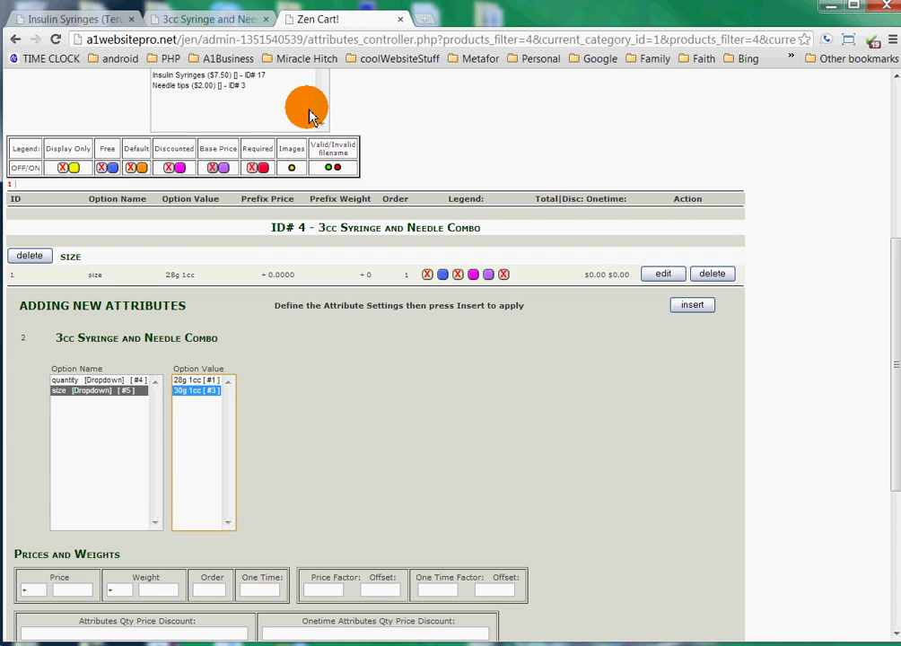
{"action": "left_click", "coordinate": [68, 18]}
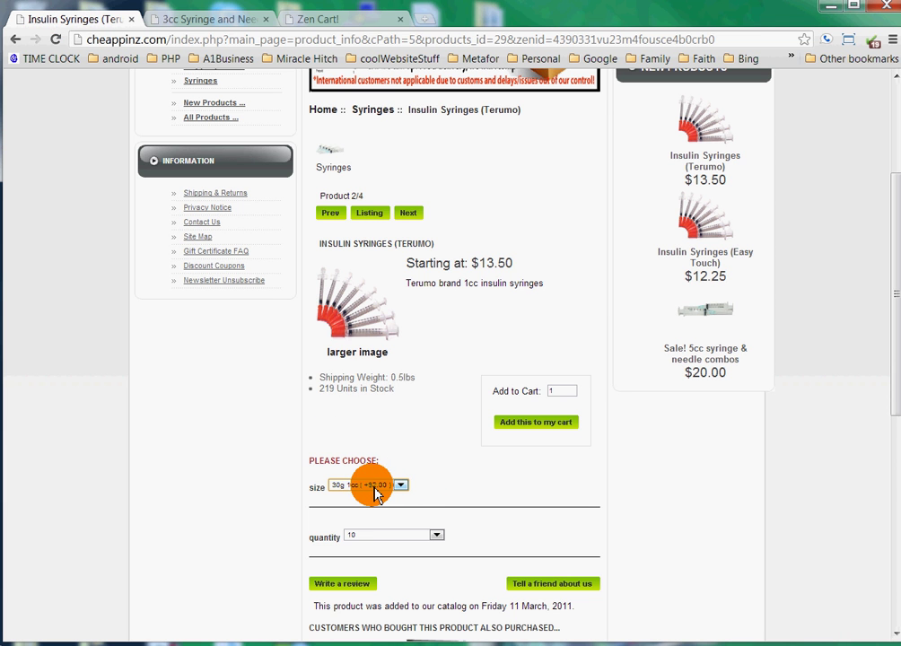
{"action": "left_click", "coordinate": [350, 19]}
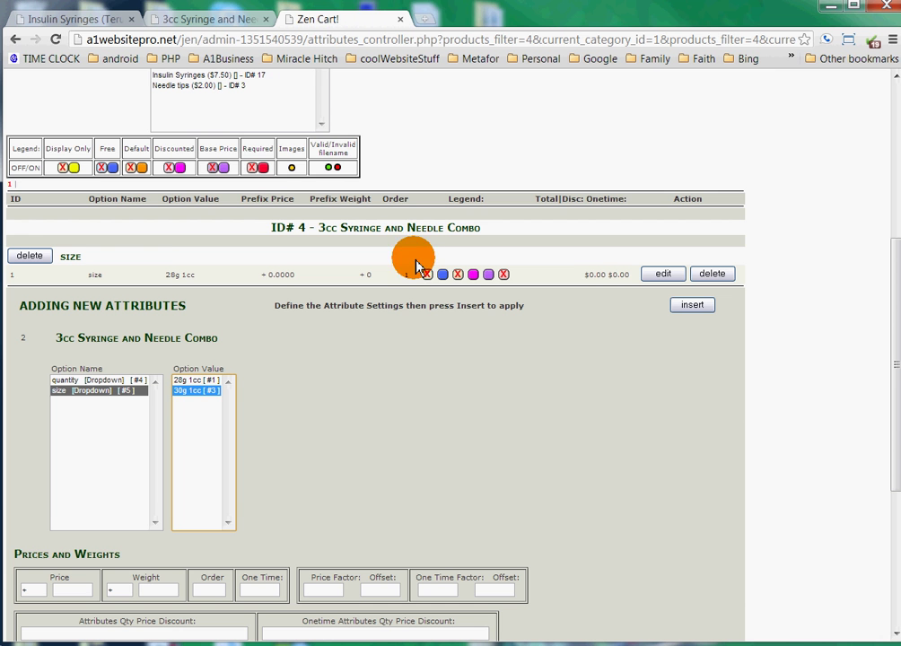
{"action": "scroll", "coordinate": [442, 465], "scroll_direction": "down", "scroll_amount": 3}
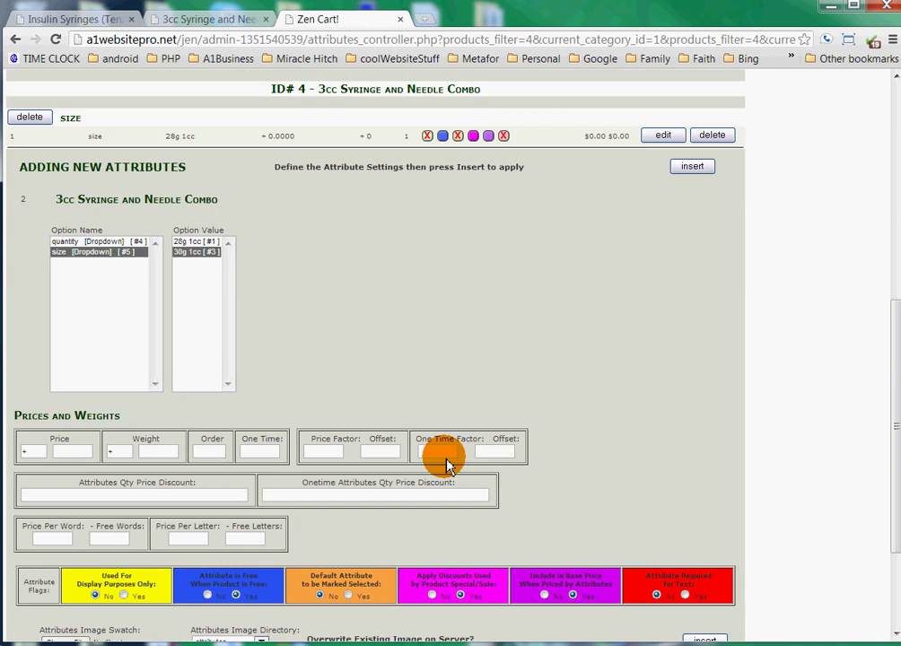
{"action": "left_click_drag", "start_coordinate": [27, 415], "coordinate": [115, 418]}
{"action": "left_click", "coordinate": [37, 460]}
{"action": "left_click", "coordinate": [88, 458]}
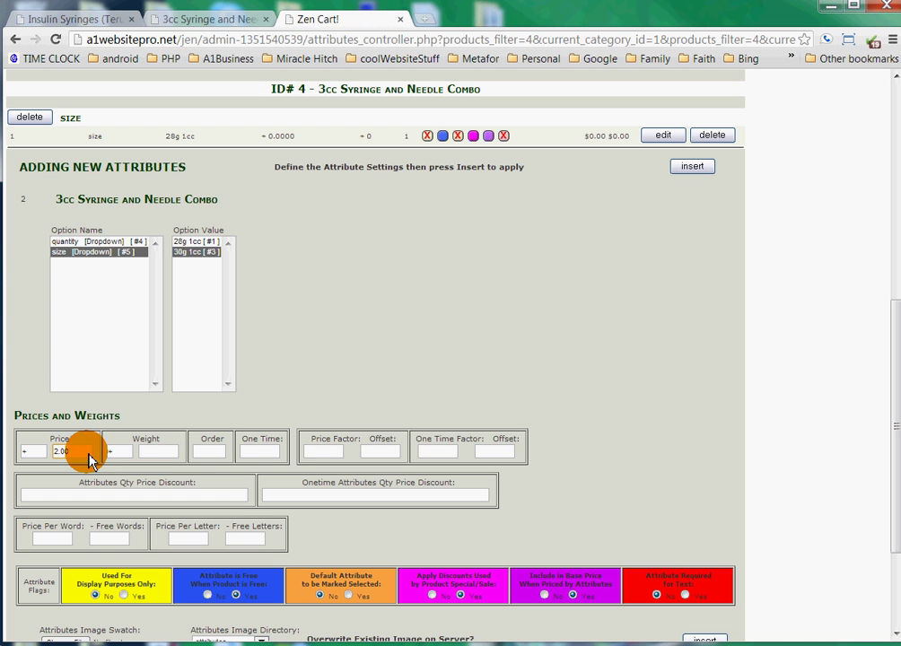
{"action": "scroll", "coordinate": [675, 453], "scroll_direction": "down", "scroll_amount": 3}
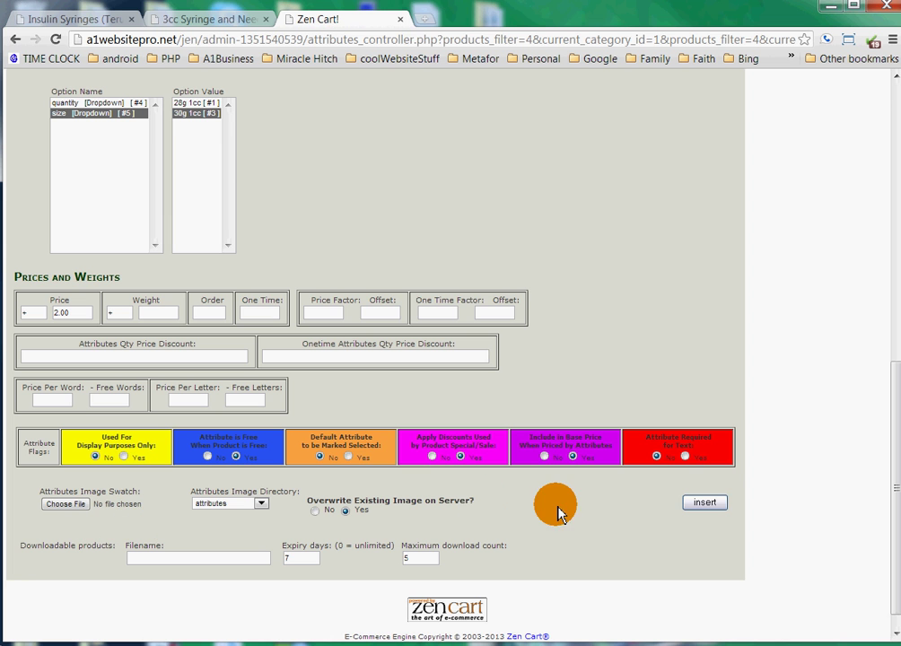
{"action": "left_click", "coordinate": [704, 506]}
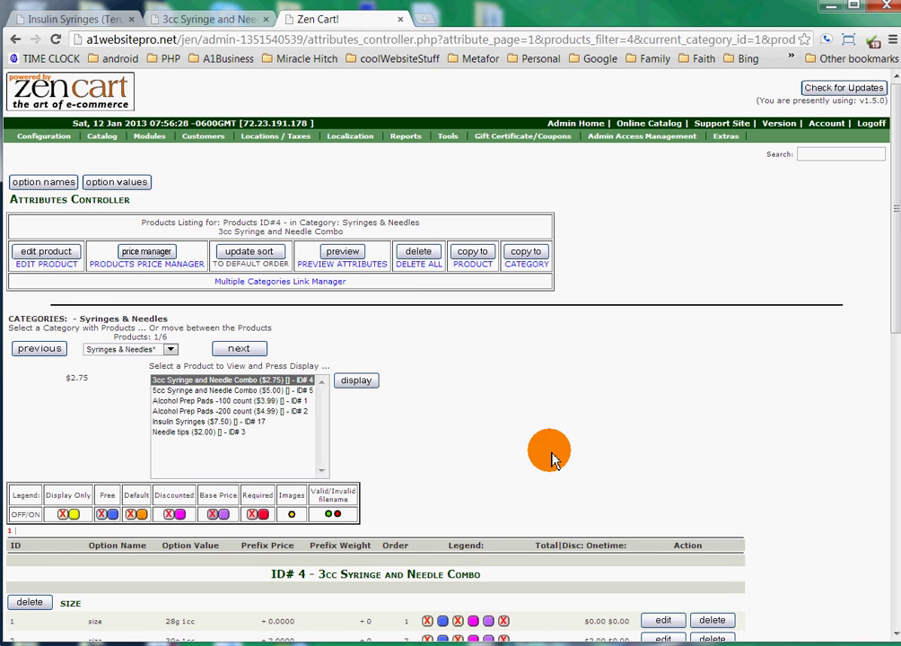
- Reload the 3cc Syringe and Needle Combo store page and choose 30g 1cc as the size to check the drop-down
{"action": "left_click", "coordinate": [200, 18]}
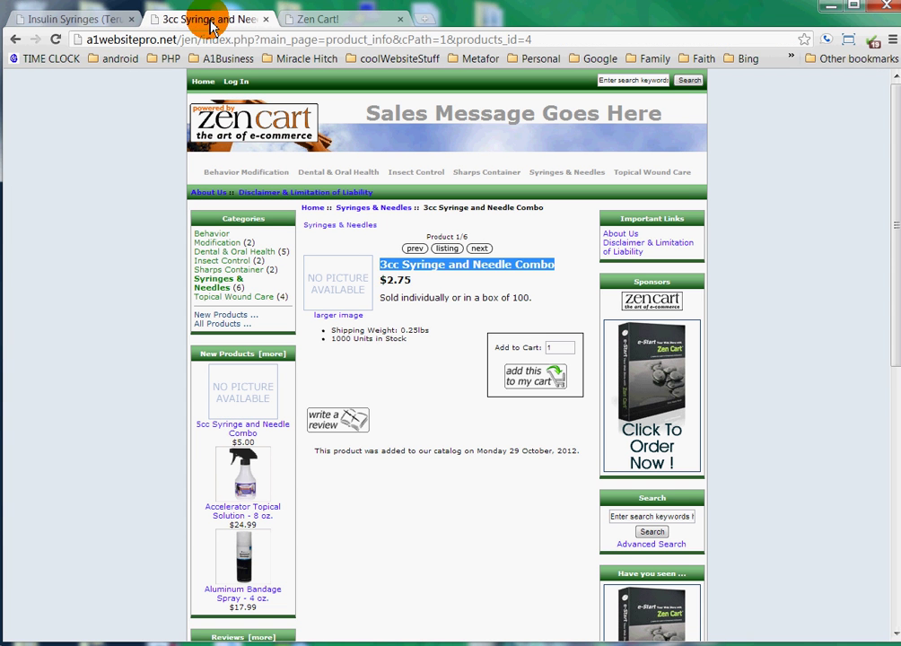
{"action": "left_click", "coordinate": [55, 38]}
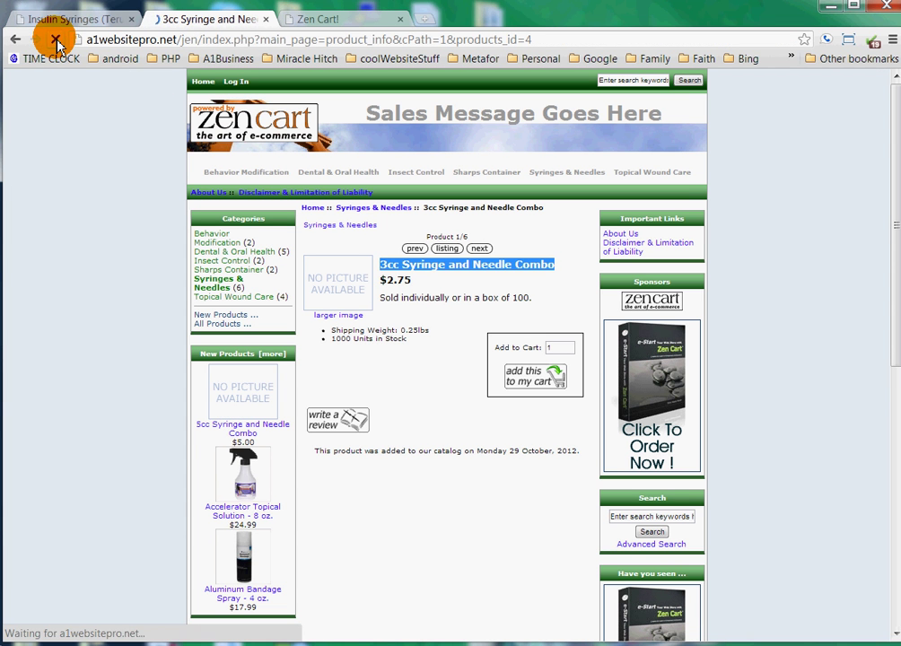
{"action": "left_click", "coordinate": [377, 428]}
{"action": "left_click", "coordinate": [382, 461]}
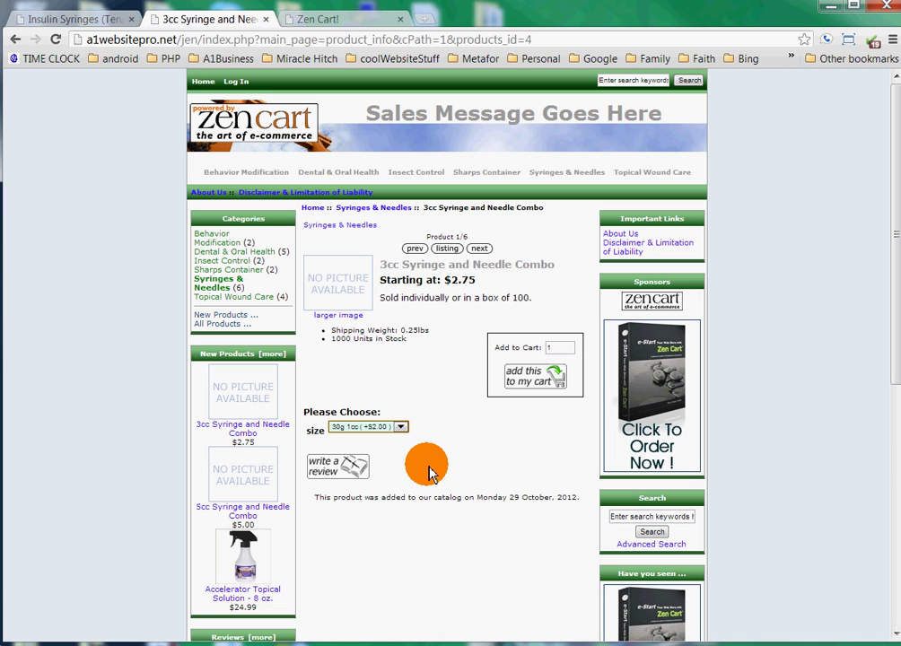
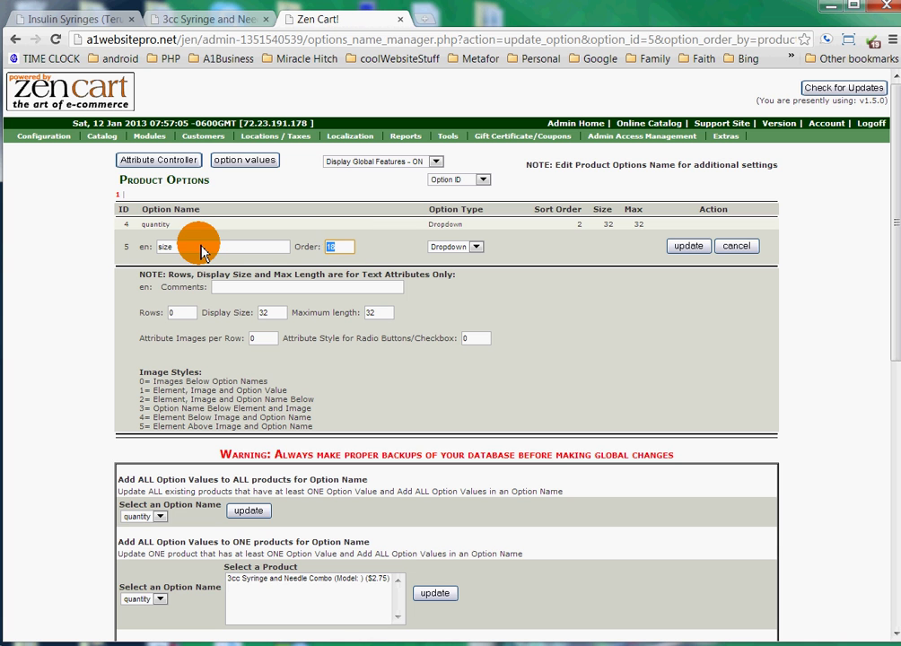
- Set the size option's sort order to 1 and switch to the option values list
{"action": "type", "text": "1"}
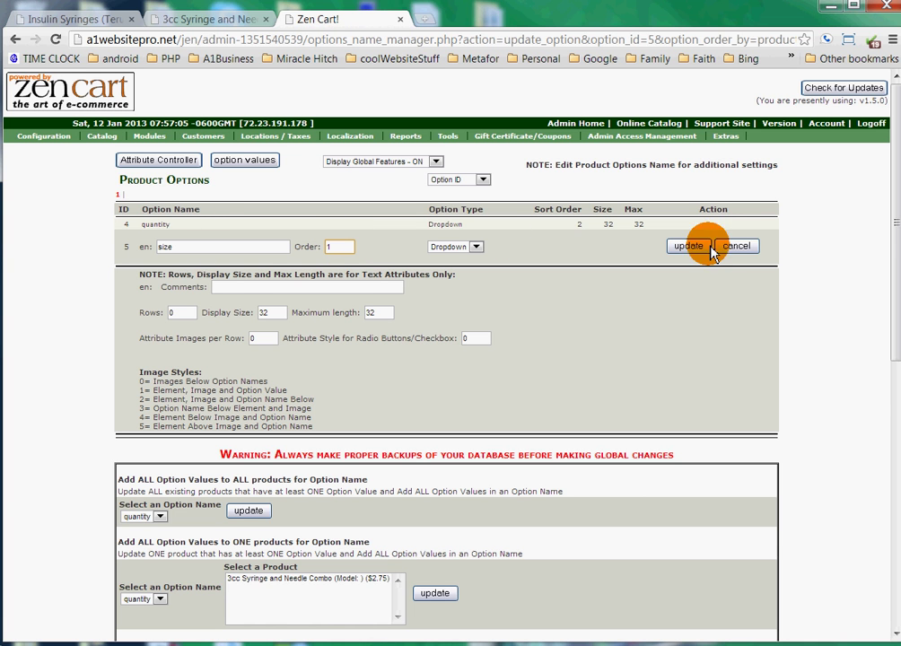
{"action": "left_click", "coordinate": [692, 248]}
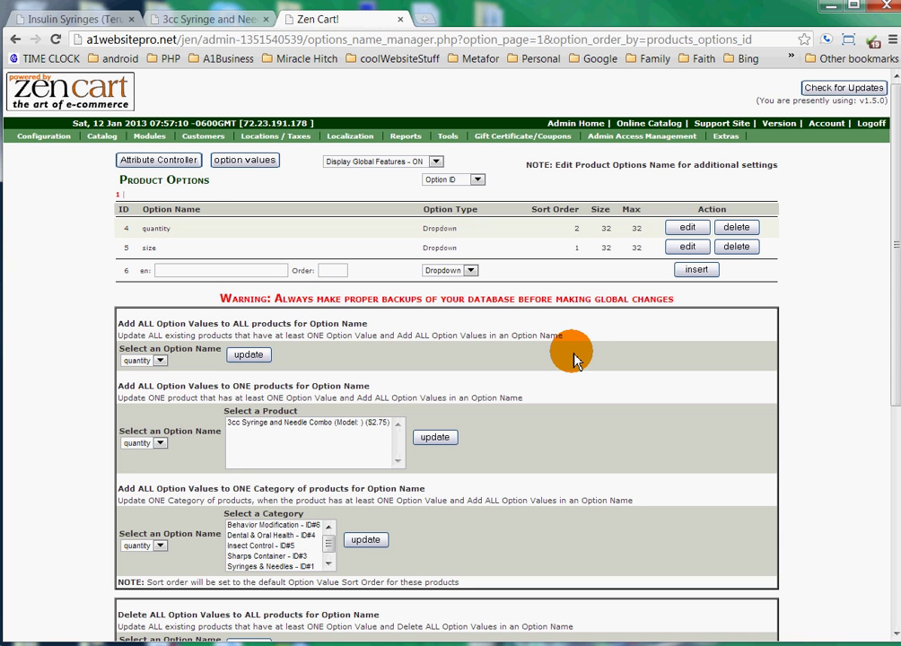
{"action": "left_click", "coordinate": [243, 161]}
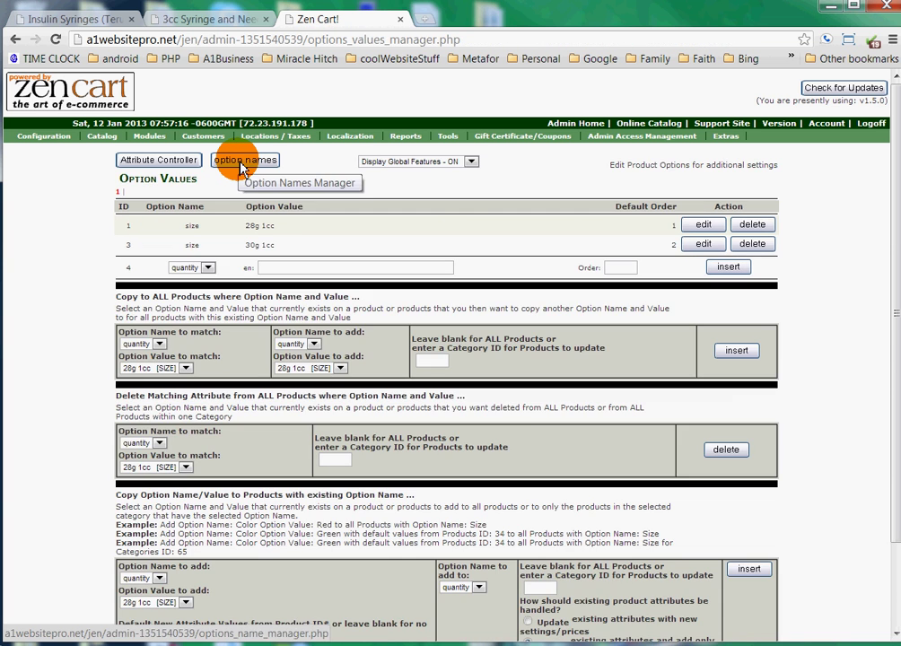
- Add option value 10 under the quantity option with default order 1, consulting the quantity choices on the Insulin Syringes (Terumo) page
{"action": "left_click", "coordinate": [209, 269]}
{"action": "left_click", "coordinate": [210, 268]}
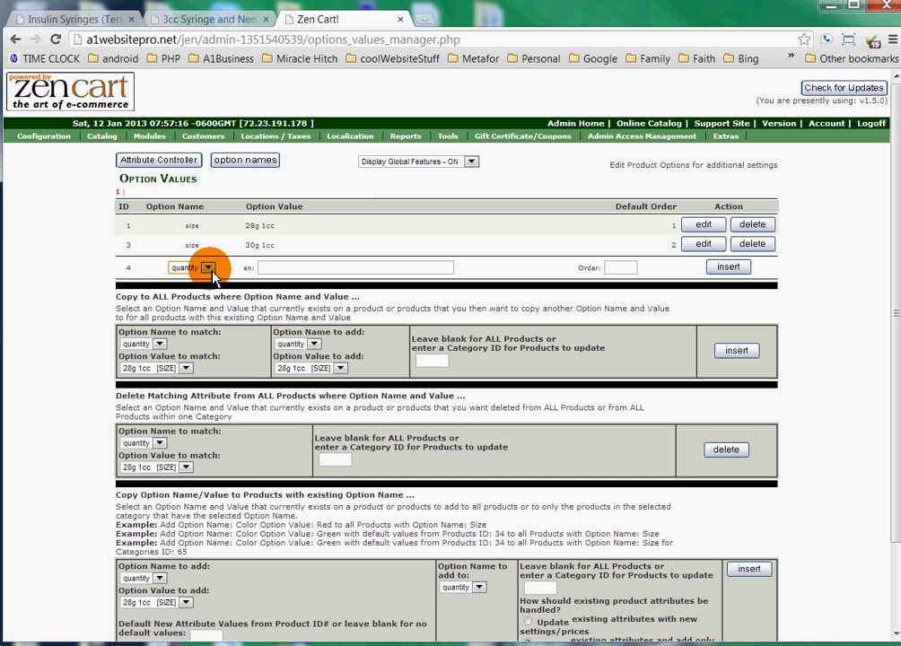
{"action": "left_click", "coordinate": [87, 25]}
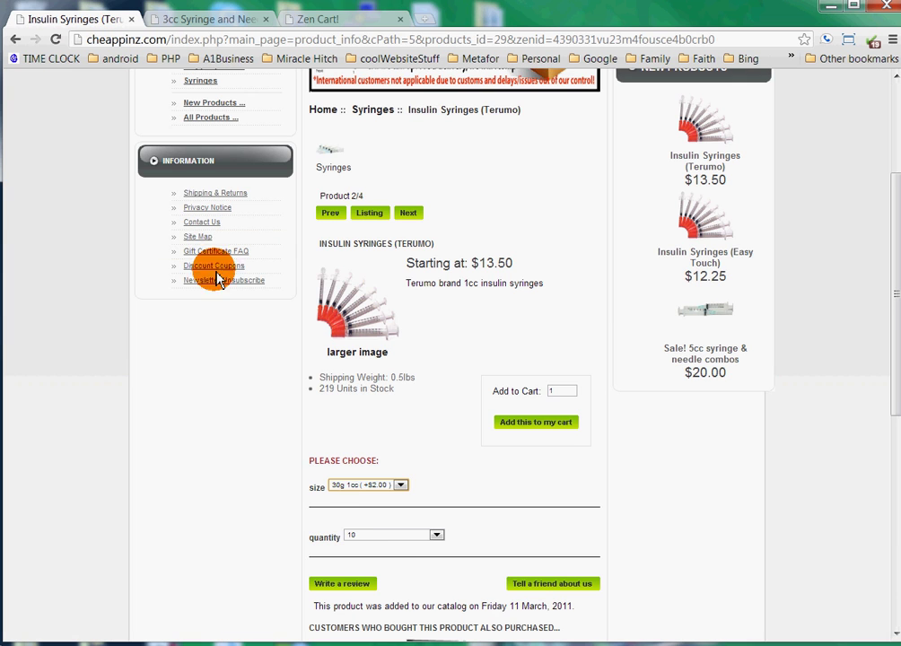
{"action": "left_click", "coordinate": [404, 537]}
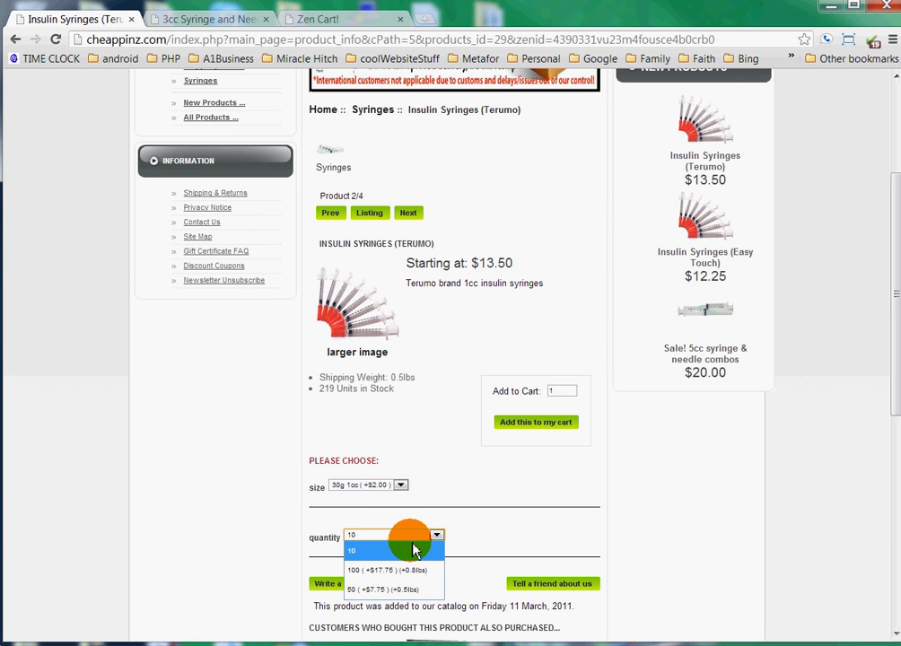
{"action": "left_click", "coordinate": [416, 552]}
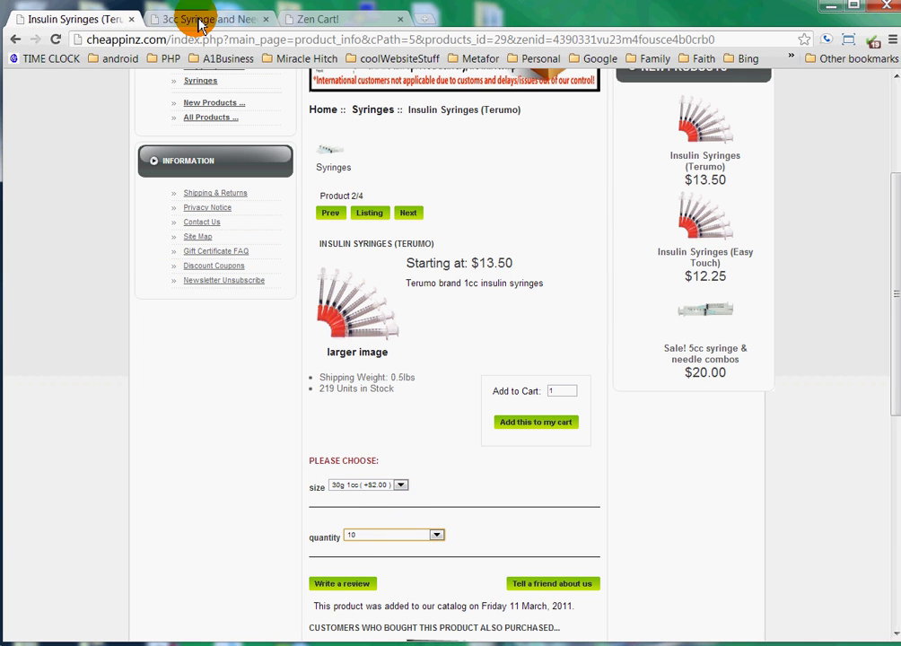
{"action": "left_click", "coordinate": [199, 20]}
{"action": "left_click", "coordinate": [319, 18]}
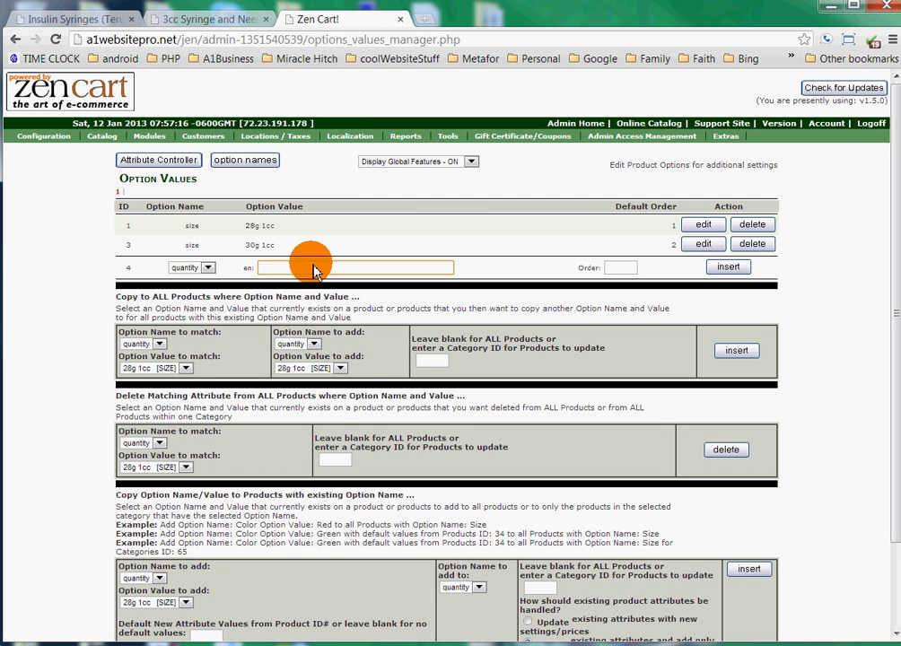
{"action": "type", "text": "10"}
{"action": "left_click", "coordinate": [626, 270]}
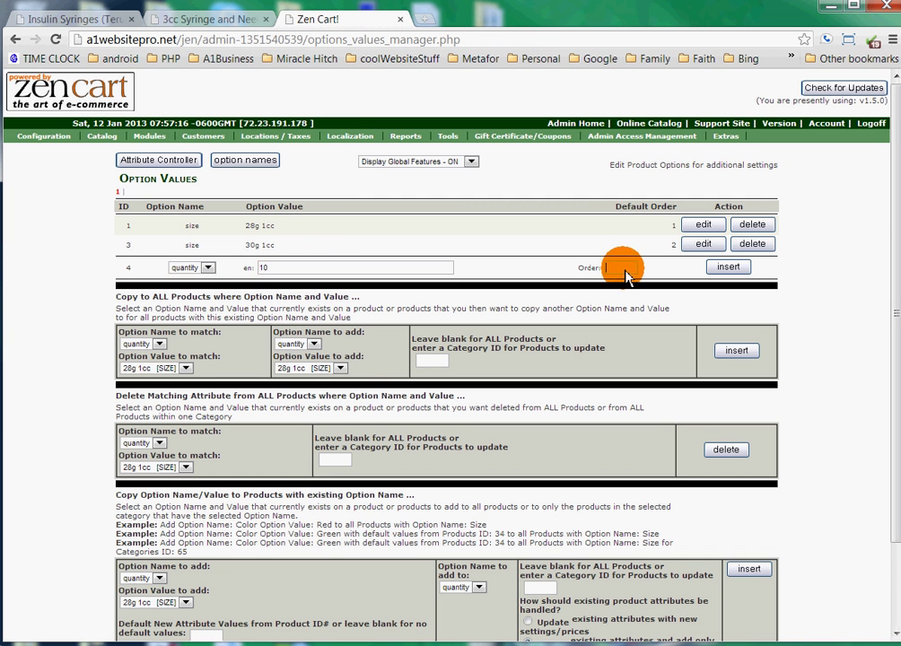
{"action": "left_click", "coordinate": [727, 267]}
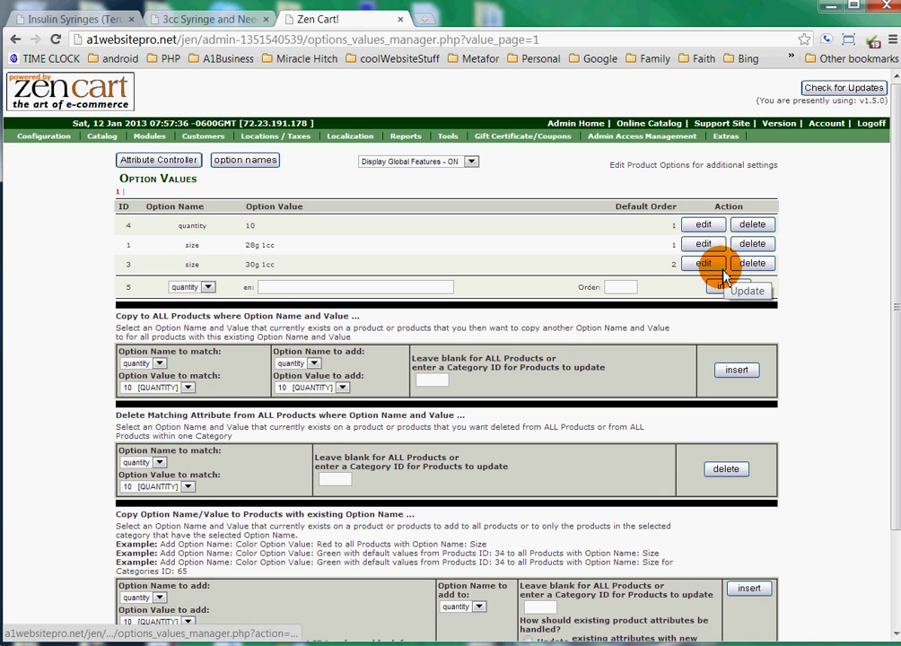
- Add option value 100 under the quantity option with default order 2, consulting the Insulin Syringes (Terumo) page
{"action": "left_click", "coordinate": [76, 18]}
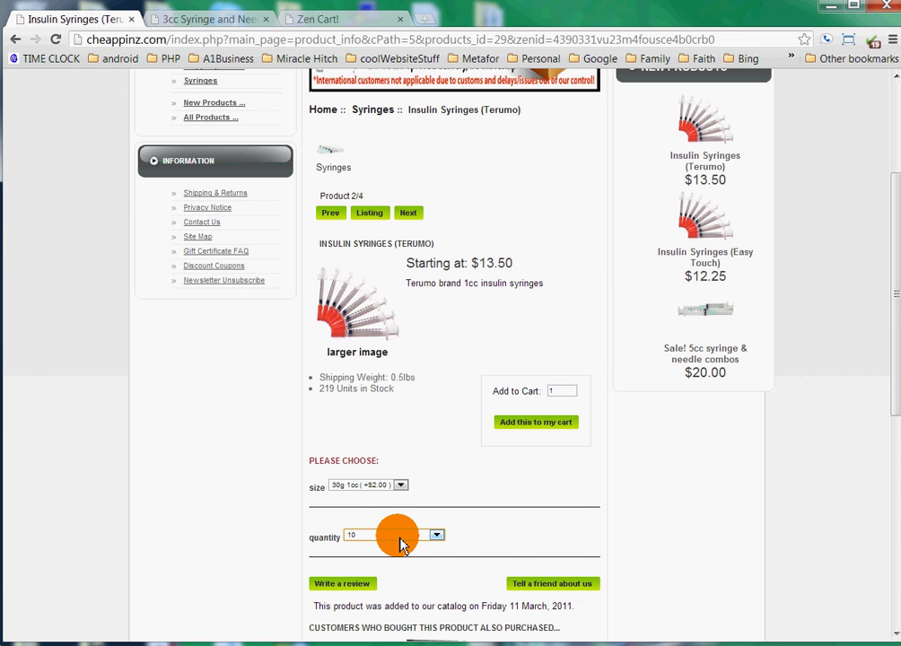
{"action": "key", "text": "ctrl+shift+Tab"}
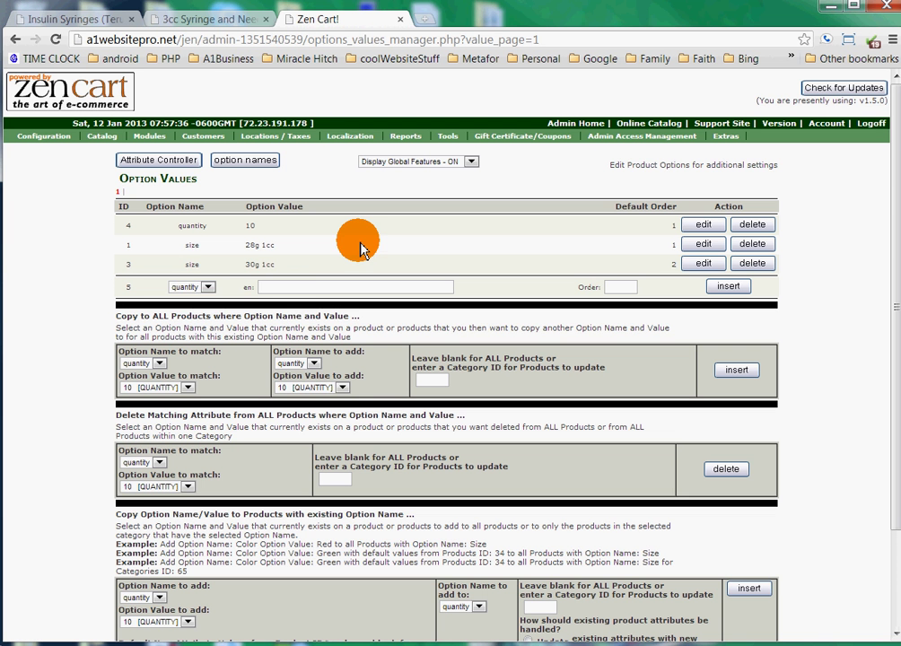
{"action": "left_click", "coordinate": [207, 287]}
{"action": "left_click", "coordinate": [184, 303]}
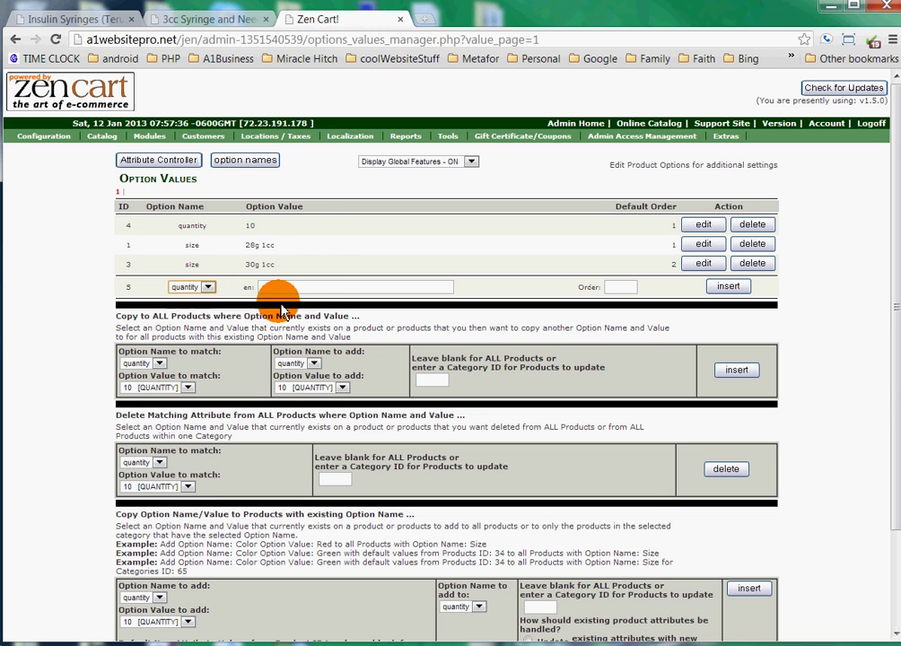
{"action": "left_click", "coordinate": [324, 289]}
{"action": "type", "text": "100"}
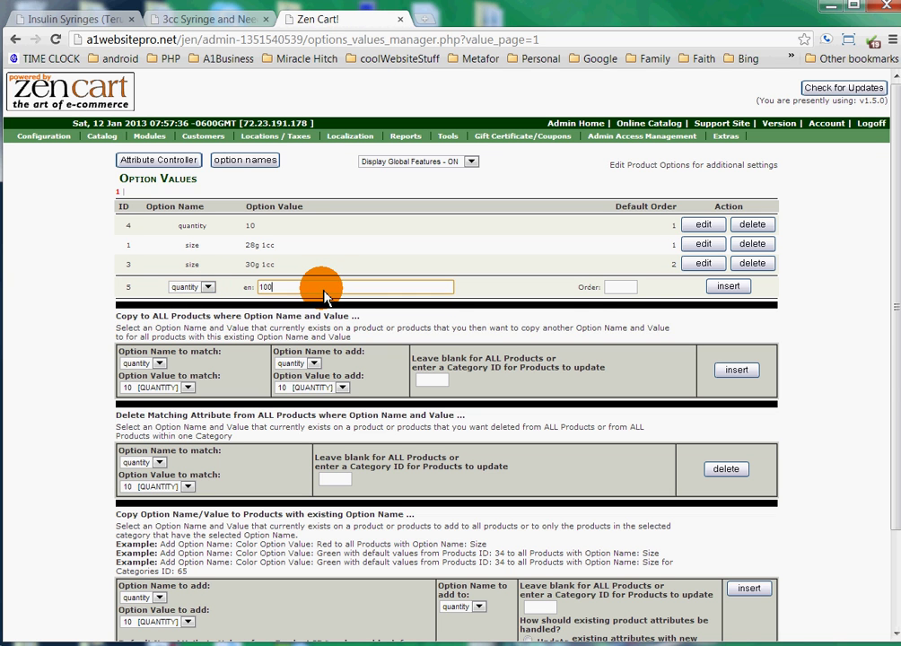
{"action": "left_click", "coordinate": [621, 287]}
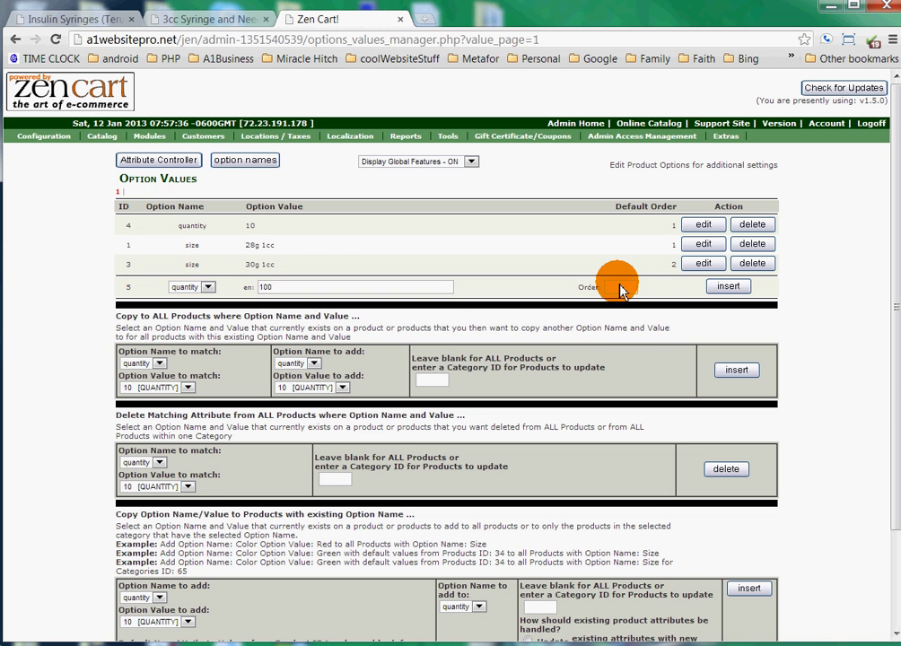
{"action": "left_click", "coordinate": [725, 287]}
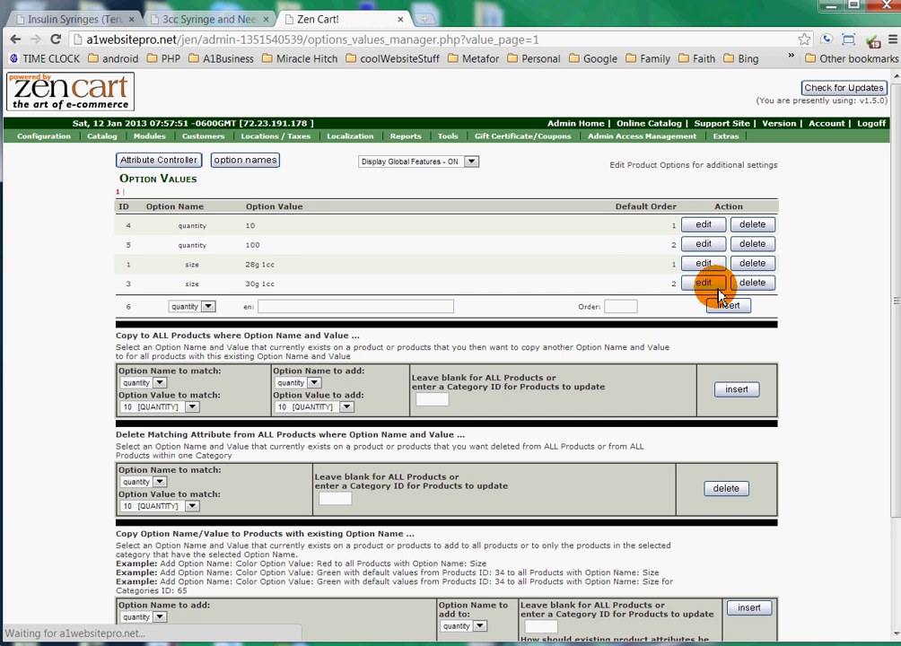
- Look up the remaining quantity choice on the Insulin Syringes (Terumo) page and enter 50 as a new value for the quantity option
{"action": "left_click", "coordinate": [72, 18]}
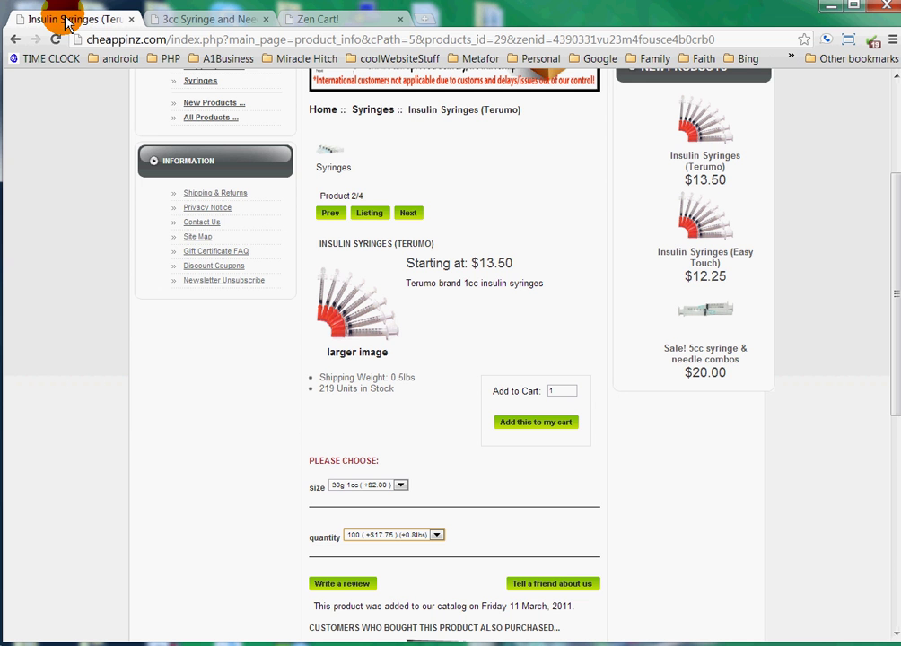
{"action": "left_click", "coordinate": [413, 539]}
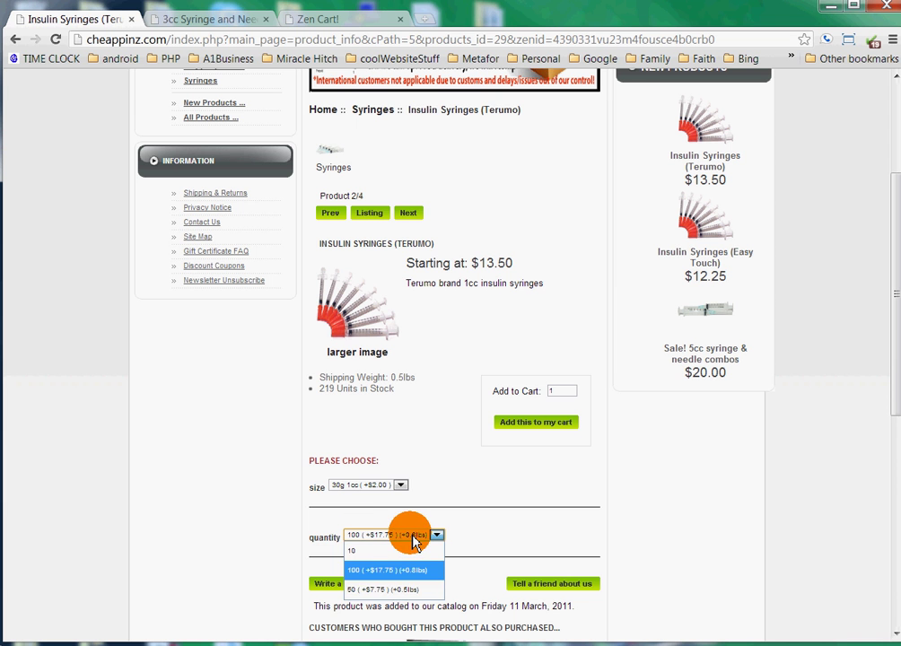
{"action": "left_click", "coordinate": [427, 590]}
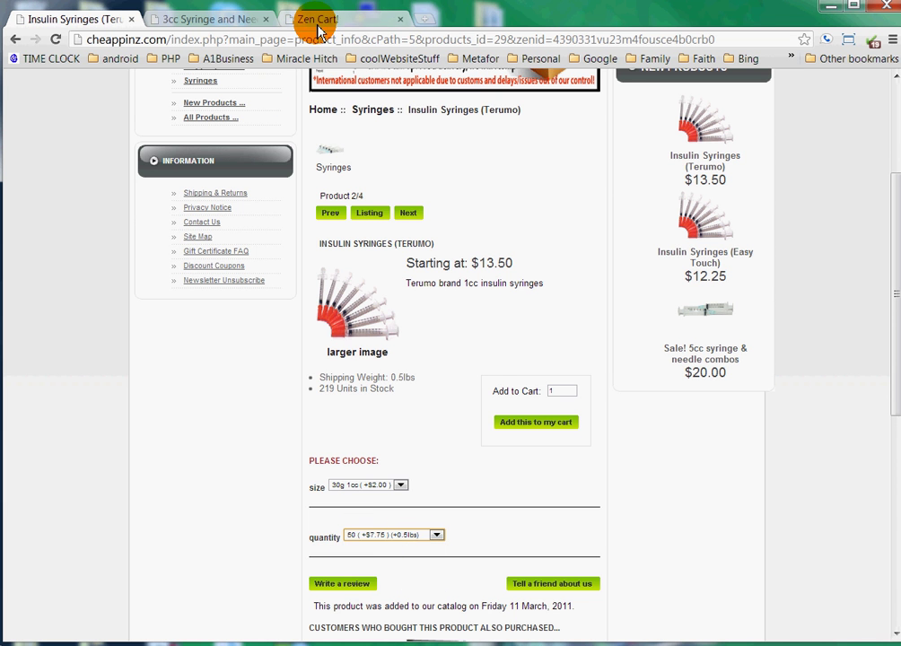
{"action": "left_click", "coordinate": [318, 25]}
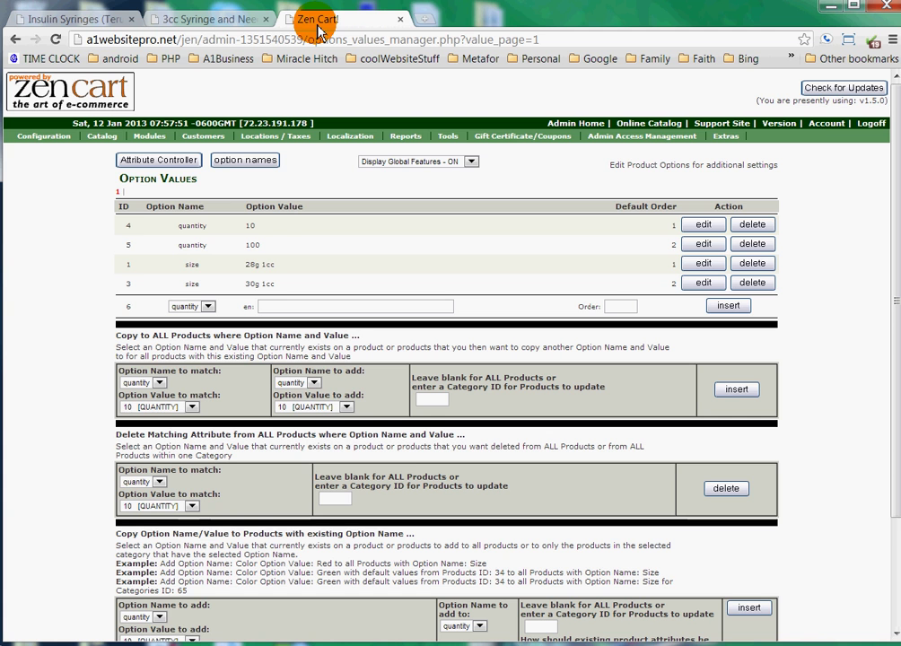
{"action": "left_click", "coordinate": [207, 307]}
{"action": "left_click", "coordinate": [186, 322]}
{"action": "left_click", "coordinate": [284, 310]}
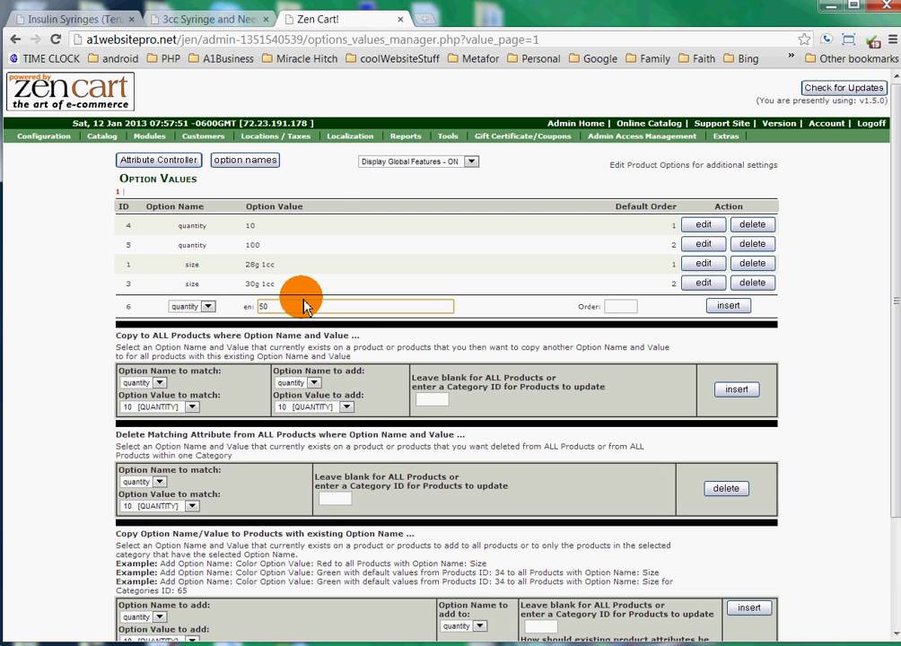
- Review the size and quantity drop-downs on the store pages, and insert quantity value 50 with default order 3
{"action": "left_click", "coordinate": [35, 18]}
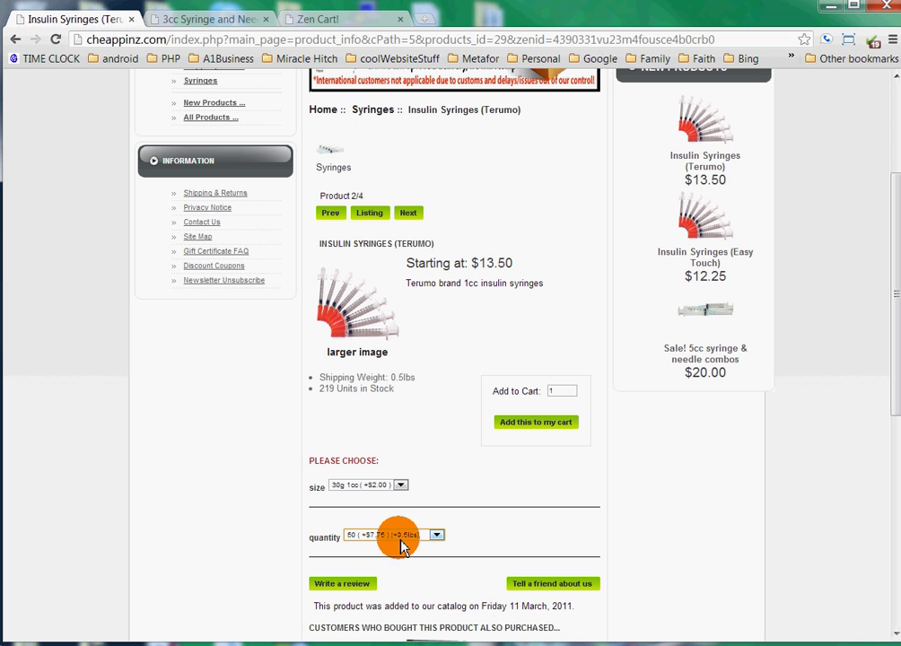
{"action": "left_click", "coordinate": [400, 485]}
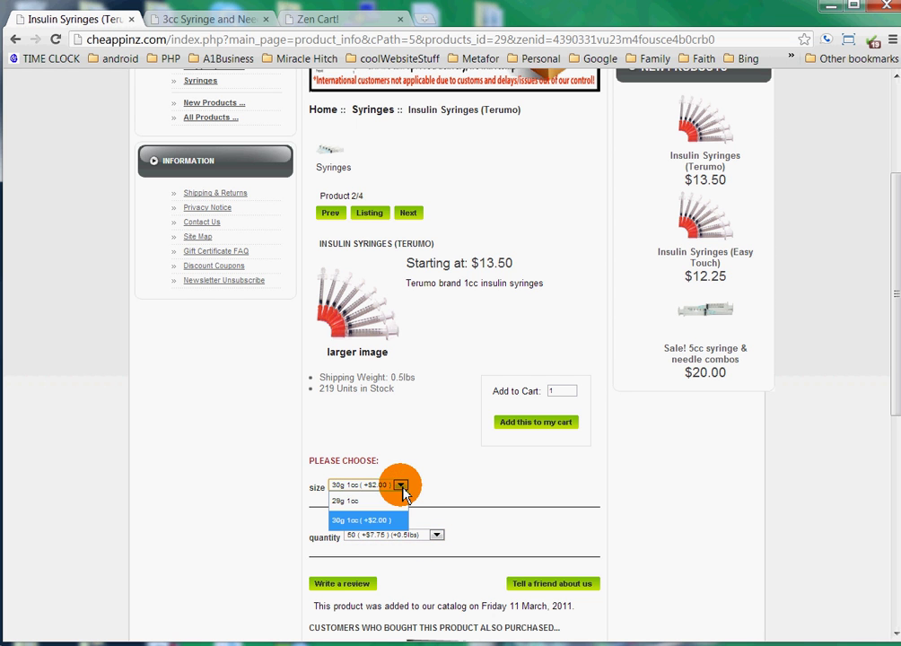
{"action": "left_click", "coordinate": [454, 507]}
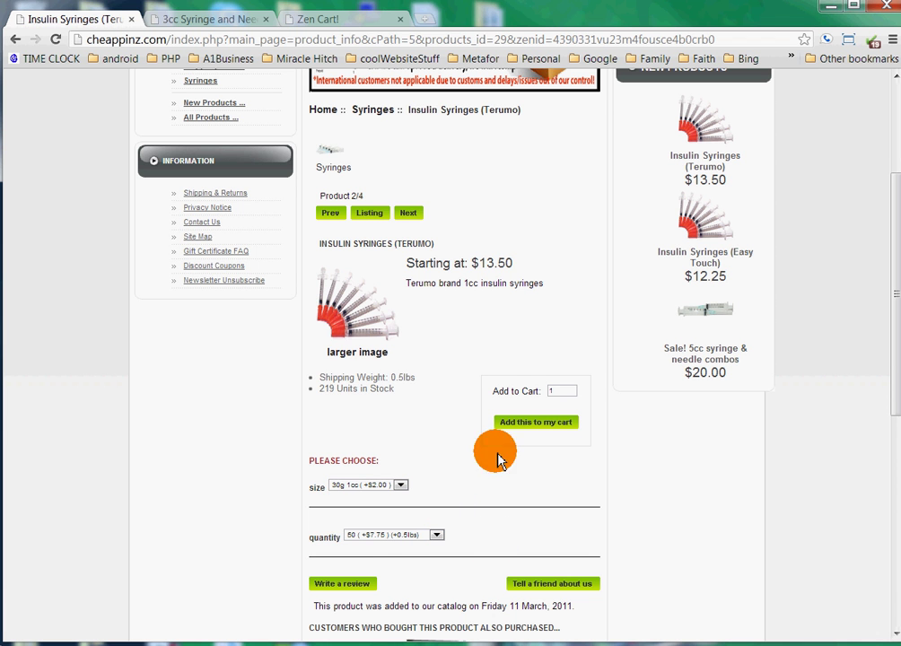
{"action": "left_click", "coordinate": [213, 21]}
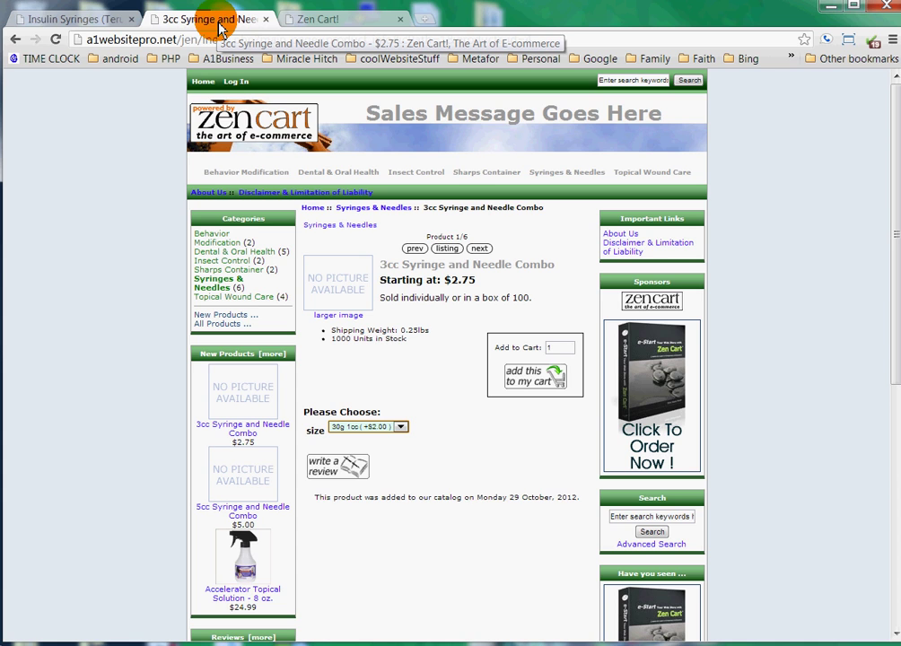
{"action": "left_click", "coordinate": [314, 19]}
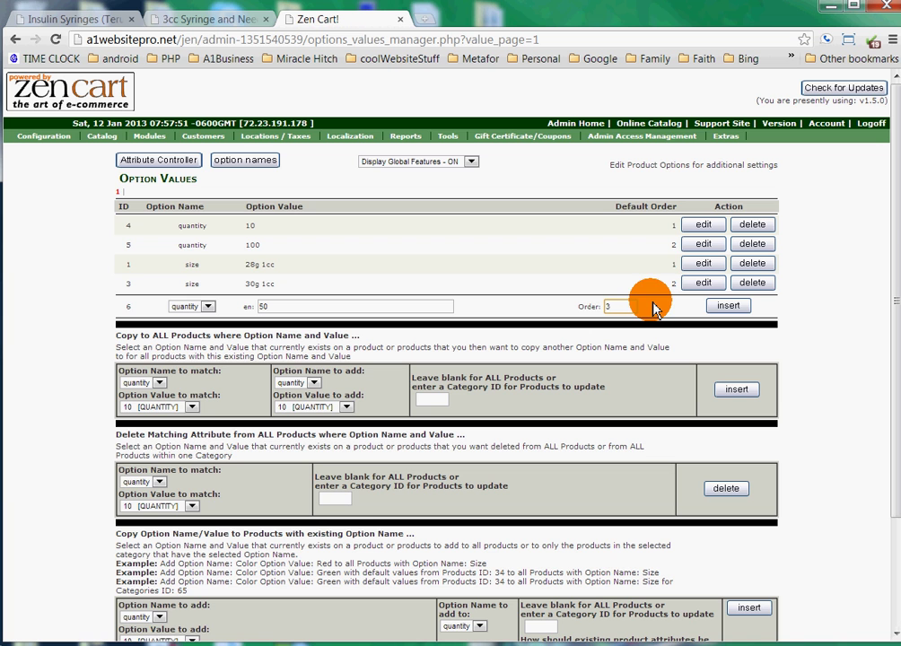
{"action": "left_click", "coordinate": [728, 306]}
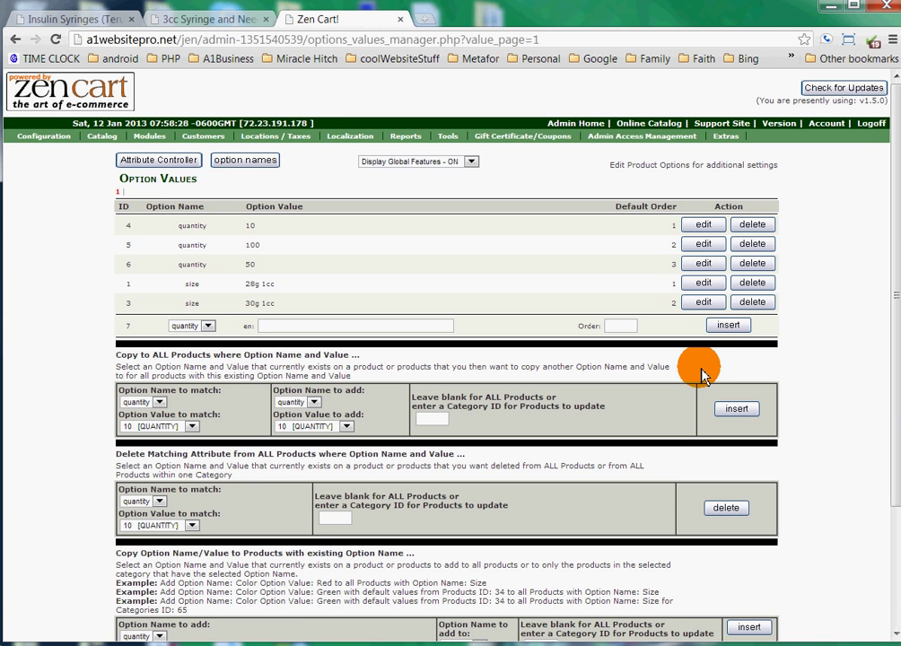
- Open the Attributes Controller for the Syringes & Needles category and display the 3cc Syringe and Needle Combo's attributes
{"action": "left_click", "coordinate": [159, 159]}
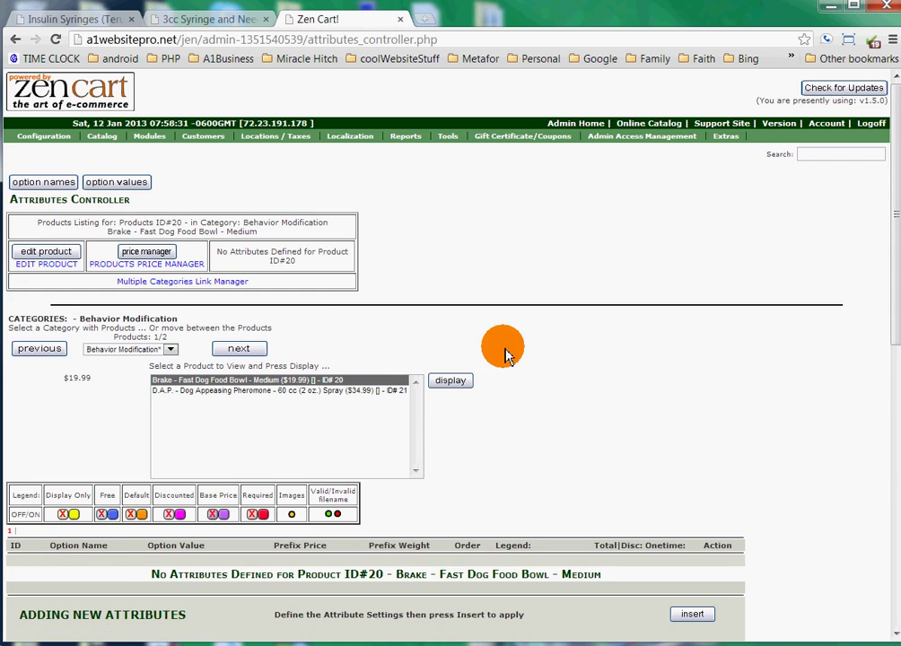
{"action": "scroll", "coordinate": [476, 386], "scroll_direction": "down", "scroll_amount": 3}
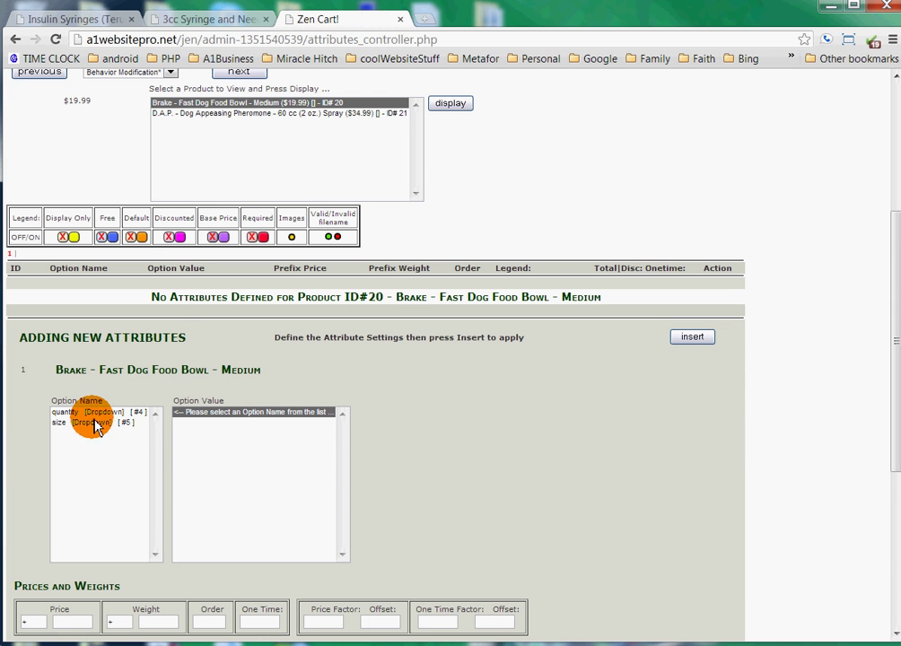
{"action": "scroll", "coordinate": [170, 307], "scroll_direction": "up", "scroll_amount": 2}
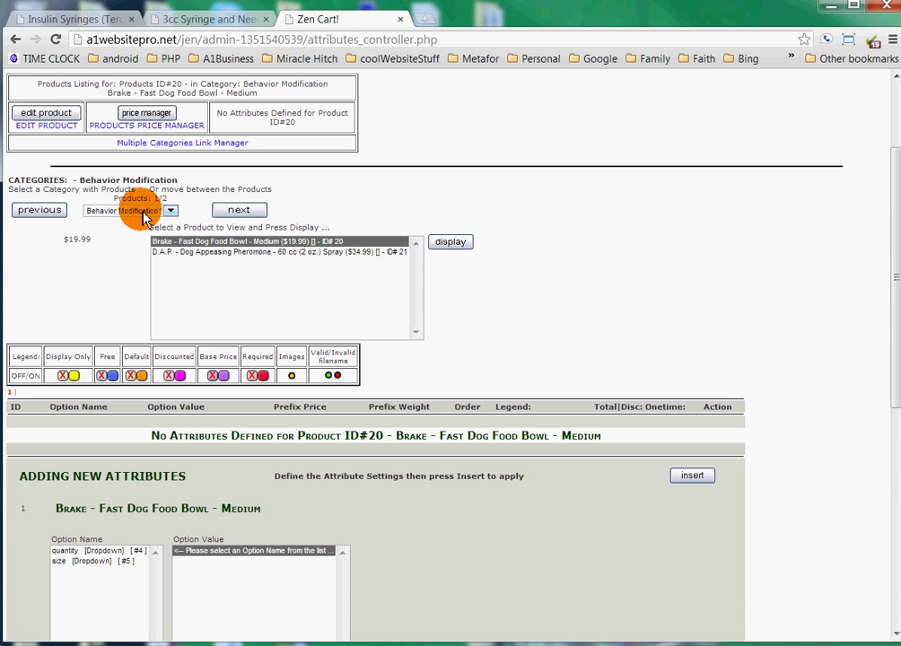
{"action": "left_click", "coordinate": [135, 210]}
{"action": "left_click", "coordinate": [126, 307]}
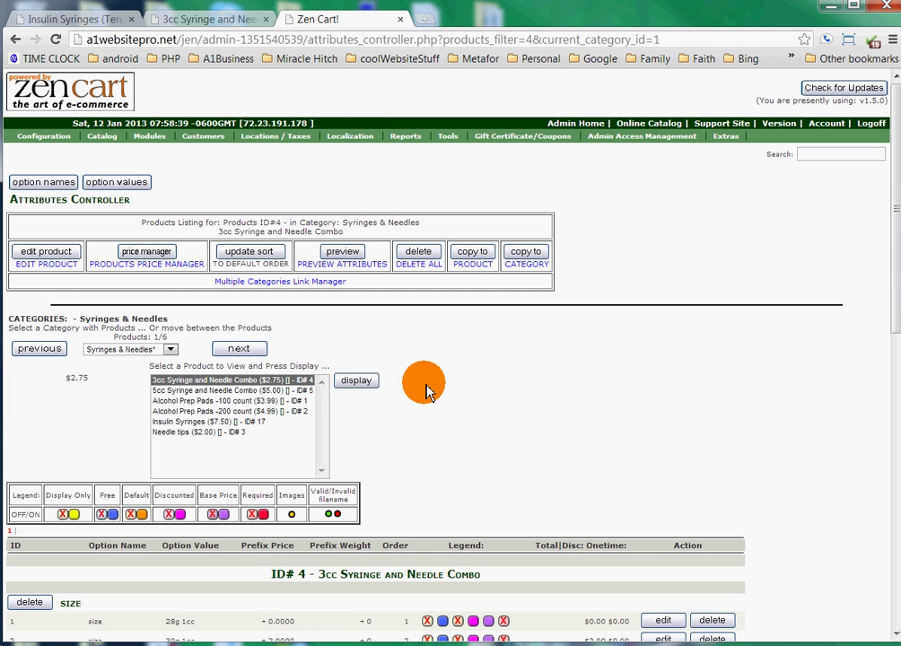
{"action": "left_click", "coordinate": [164, 382]}
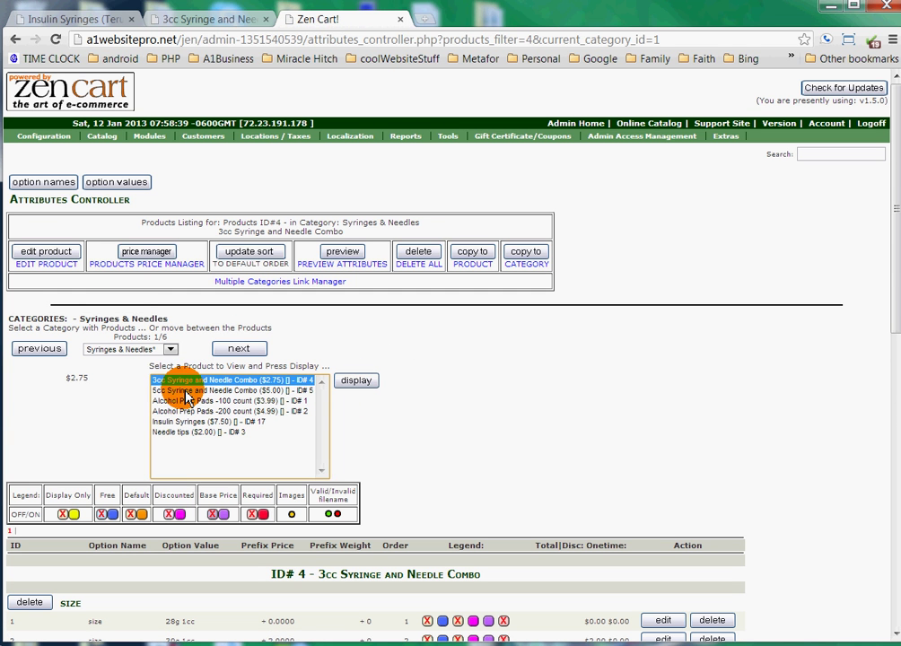
{"action": "left_click", "coordinate": [359, 381]}
{"action": "scroll", "coordinate": [509, 395], "scroll_direction": "down", "scroll_amount": 3}
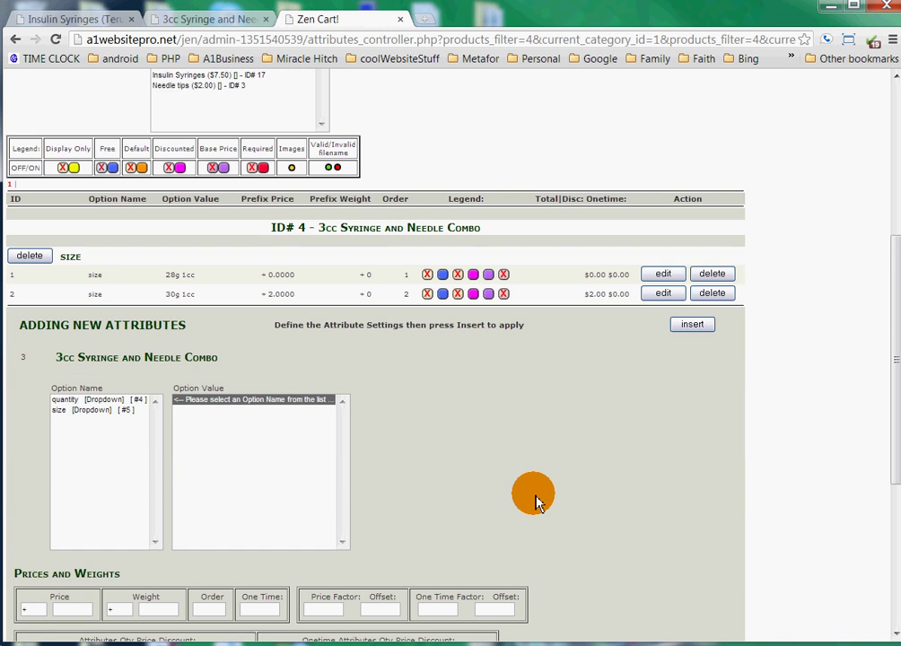
- Insert quantity 10 as an attribute of the 3cc Syringe and Needle Combo, without any added price or weight
{"action": "left_click", "coordinate": [77, 399]}
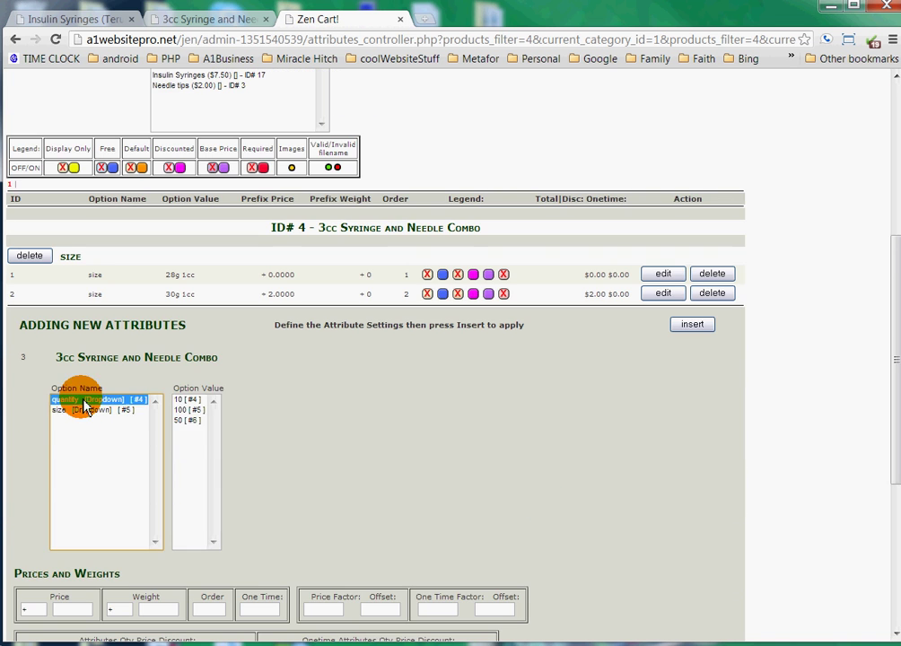
{"action": "left_click", "coordinate": [198, 401]}
{"action": "scroll", "coordinate": [450, 440], "scroll_direction": "down", "scroll_amount": 3}
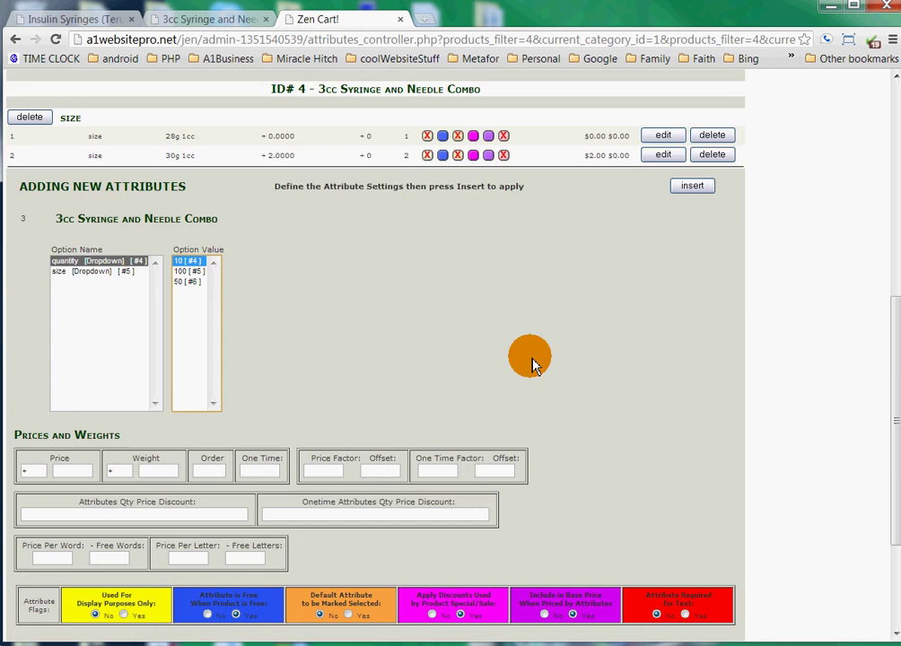
{"action": "left_click", "coordinate": [693, 192]}
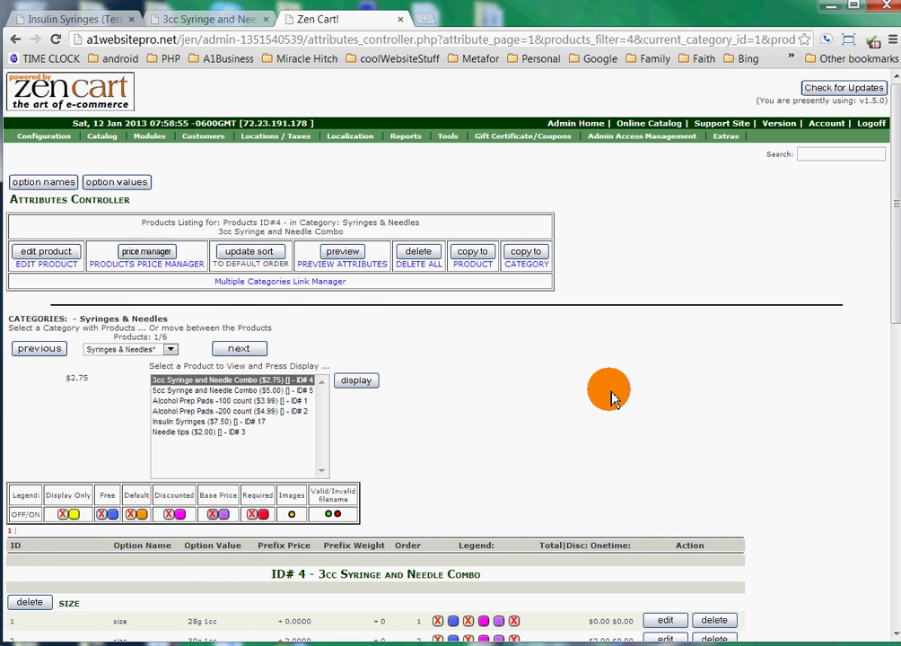
- Redisplay the 3cc Syringe and Needle Combo's attributes in the Syringes & Needles category and choose quantity 50 for a new attribute
{"action": "scroll", "coordinate": [338, 332], "scroll_direction": "down", "scroll_amount": 1}
{"action": "left_click", "coordinate": [134, 282]}
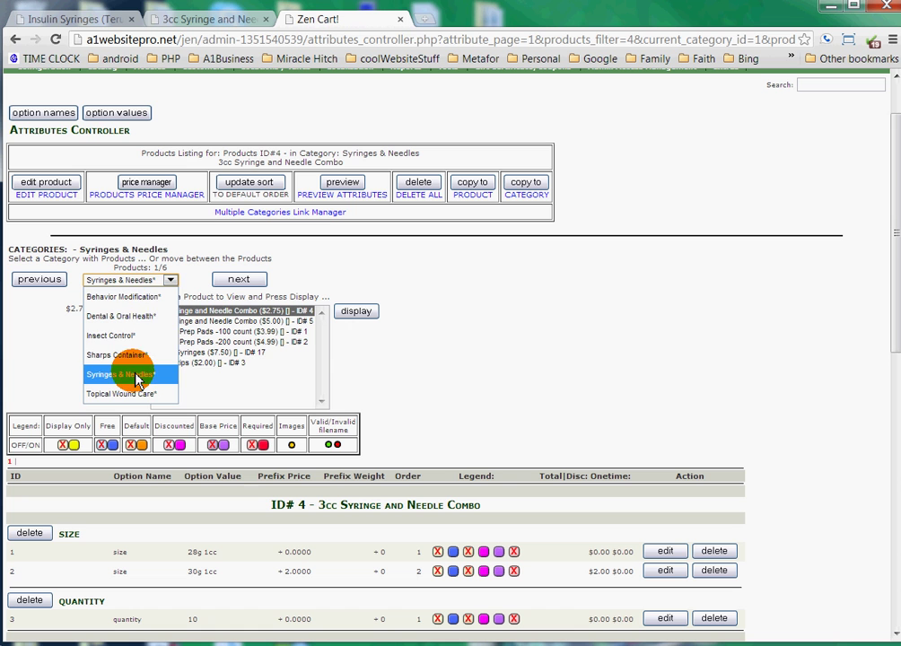
{"action": "left_click", "coordinate": [134, 374]}
{"action": "left_click", "coordinate": [356, 313]}
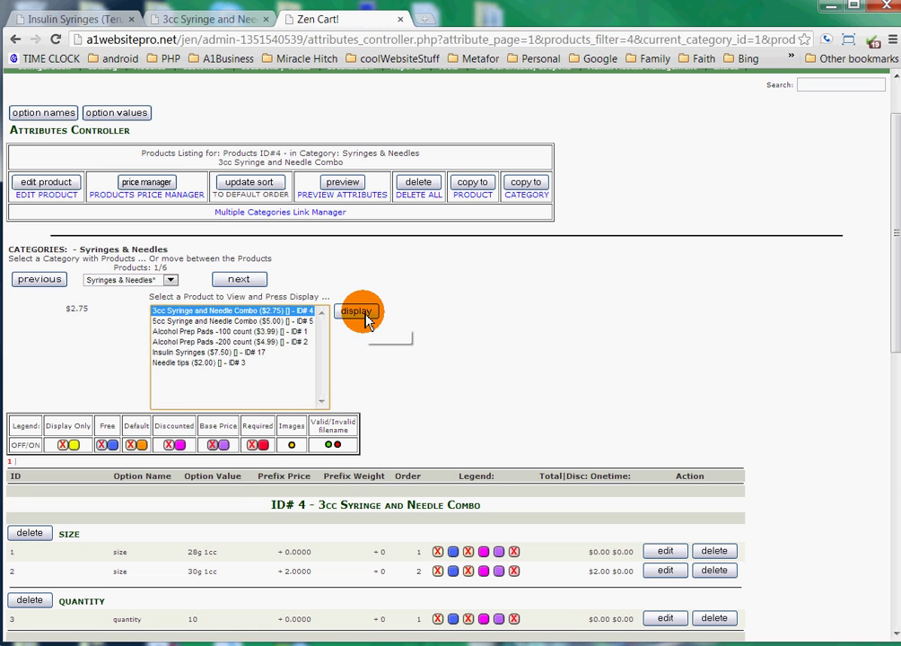
{"action": "scroll", "coordinate": [446, 332], "scroll_direction": "down", "scroll_amount": 5}
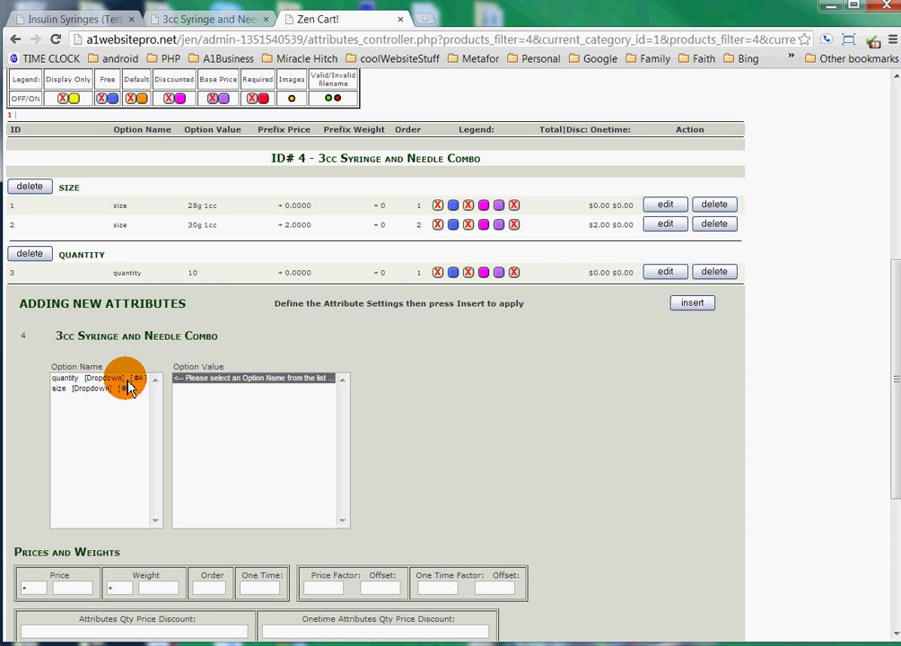
{"action": "left_click", "coordinate": [95, 378]}
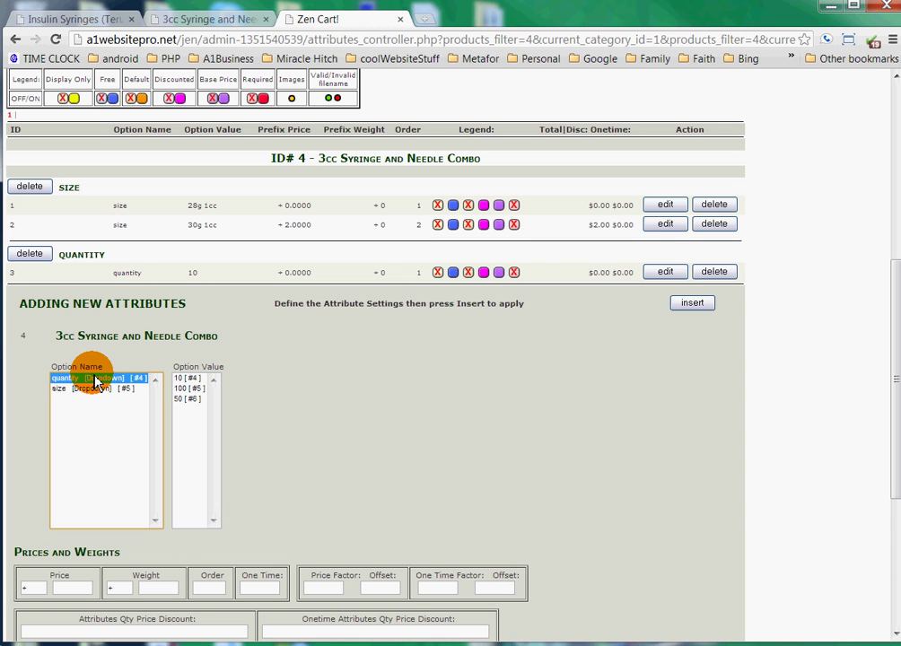
{"action": "left_click", "coordinate": [186, 398]}
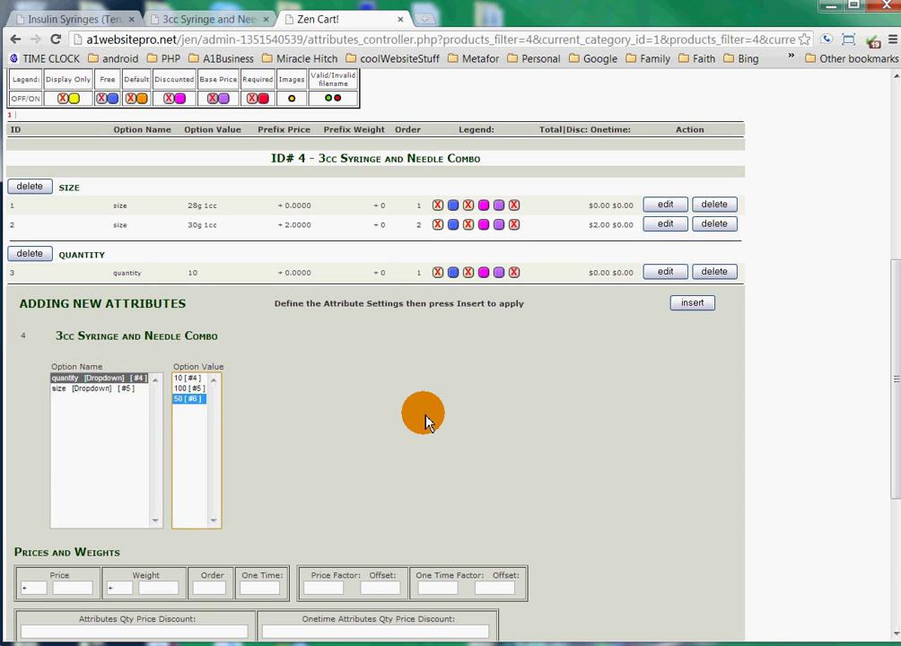
- Look up the surcharge for 50 on the Insulin Syringes (Terumo) page and set the new attribute's price to 7.75
{"action": "left_click", "coordinate": [63, 18]}
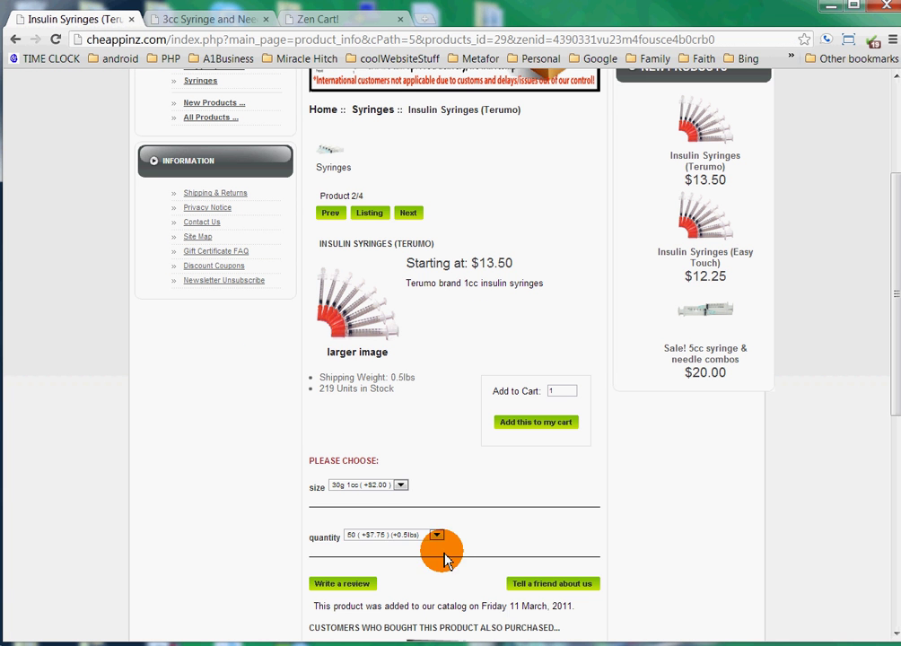
{"action": "left_click", "coordinate": [409, 537]}
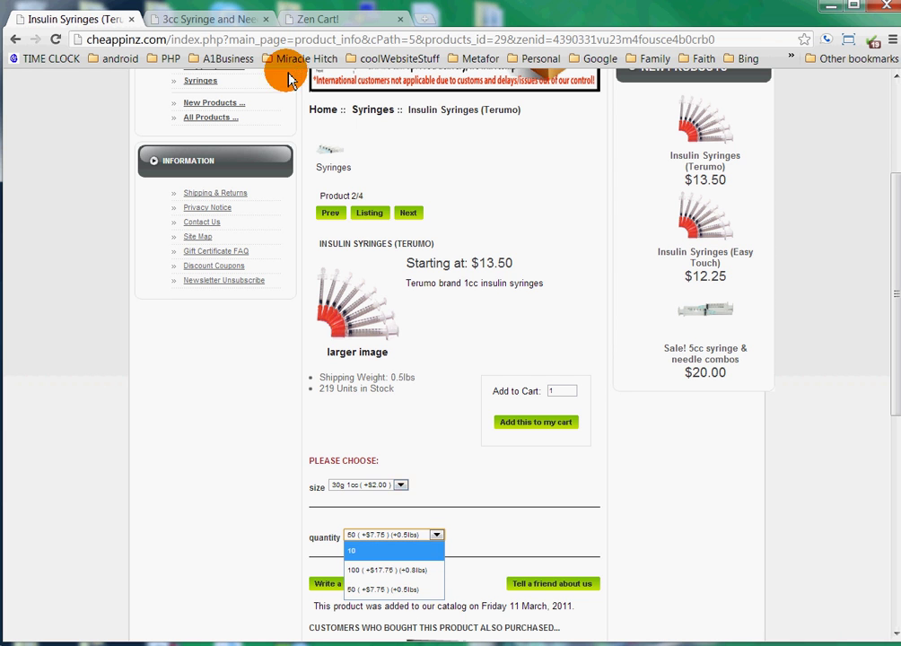
{"action": "left_click", "coordinate": [322, 18]}
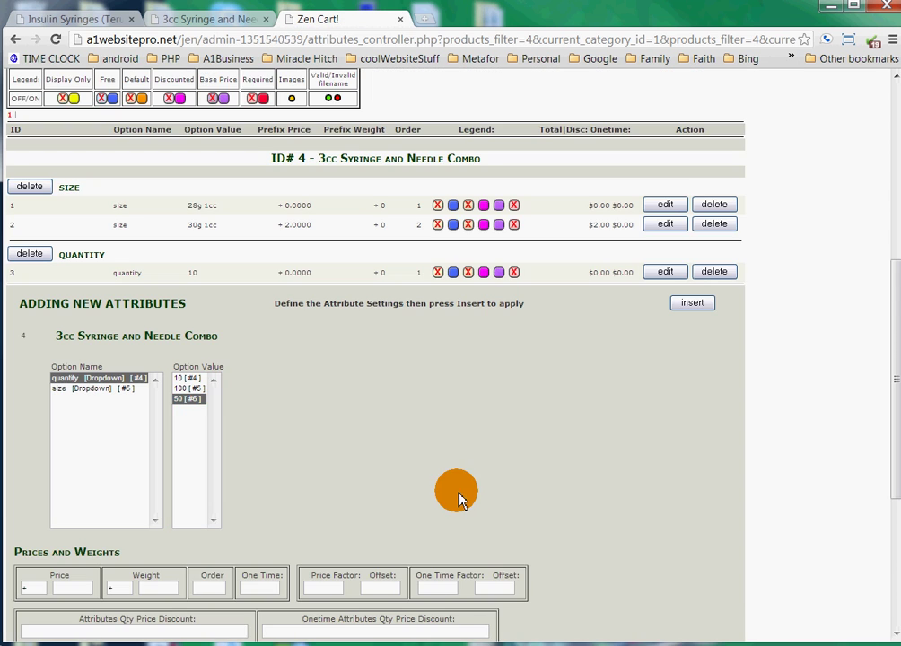
{"action": "scroll", "coordinate": [455, 489], "scroll_direction": "down", "scroll_amount": 3}
{"action": "left_click", "coordinate": [88, 456]}
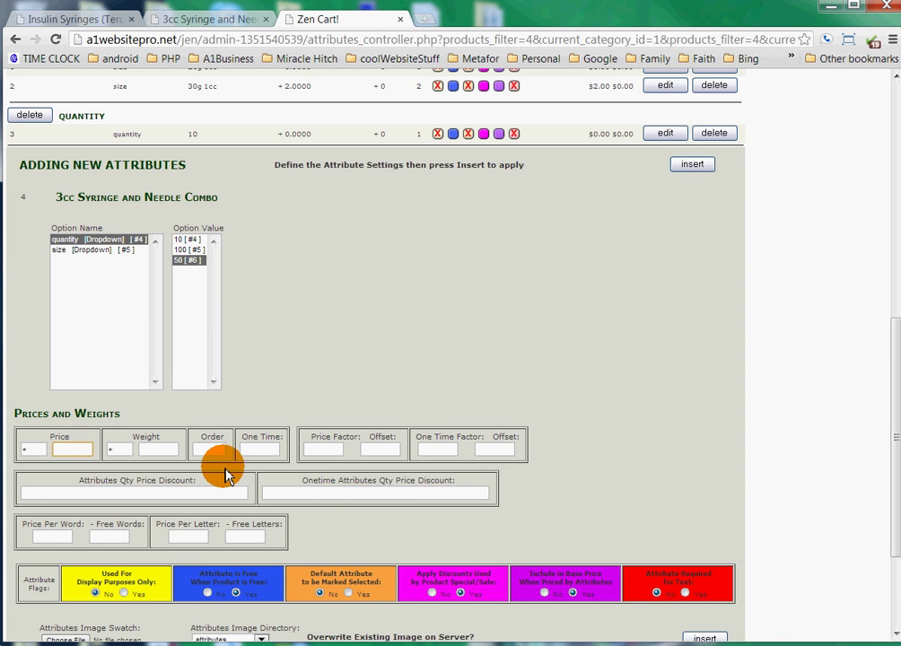
{"action": "left_click", "coordinate": [36, 18]}
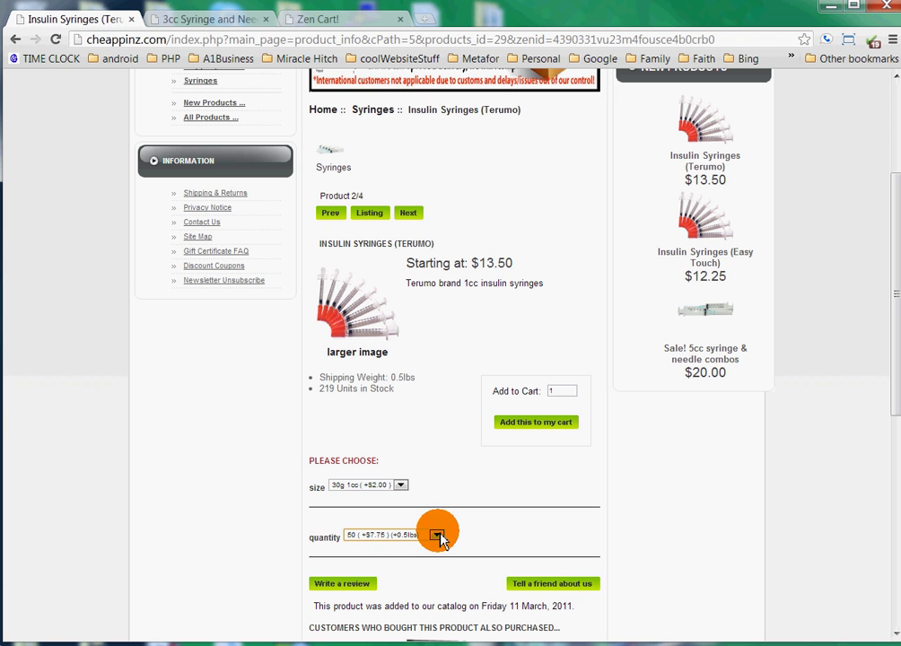
{"action": "left_click", "coordinate": [325, 16]}
{"action": "left_click", "coordinate": [83, 449]}
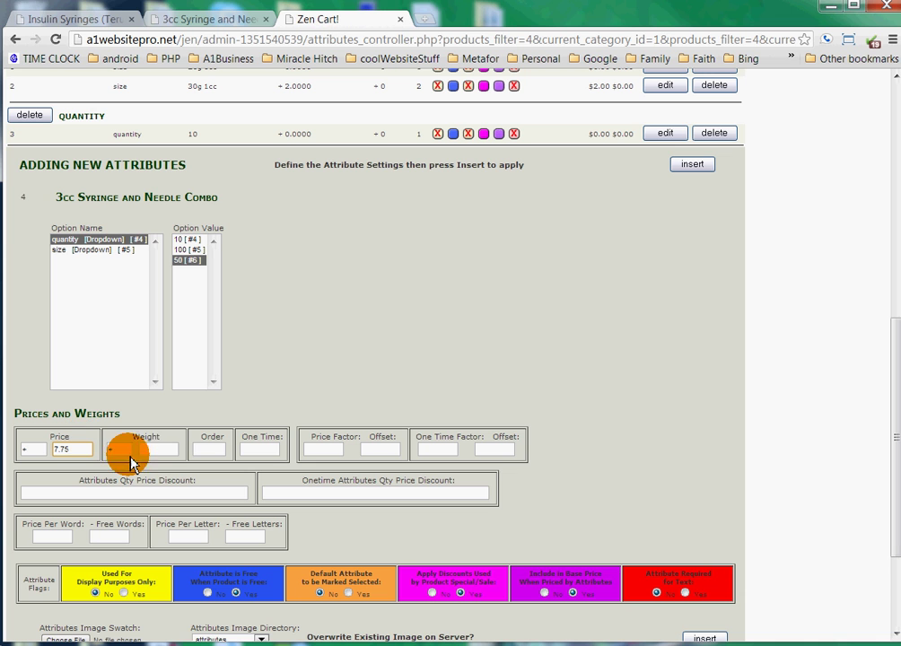
- Set the quantity 50 attribute's weight to .5 and insert it into the 3cc Syringe and Needle Combo
{"action": "left_click", "coordinate": [171, 456]}
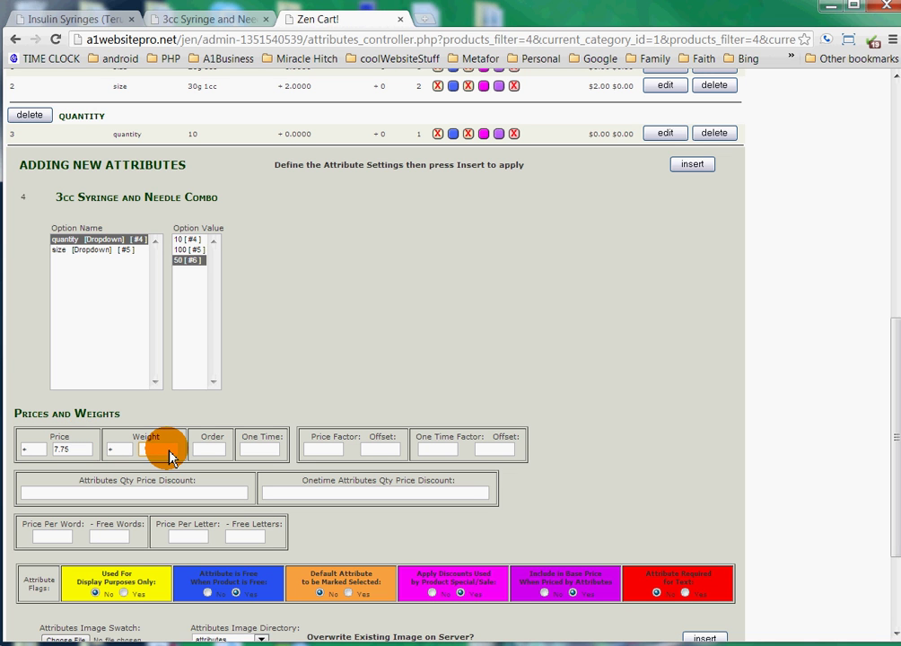
{"action": "type", "text": ".5"}
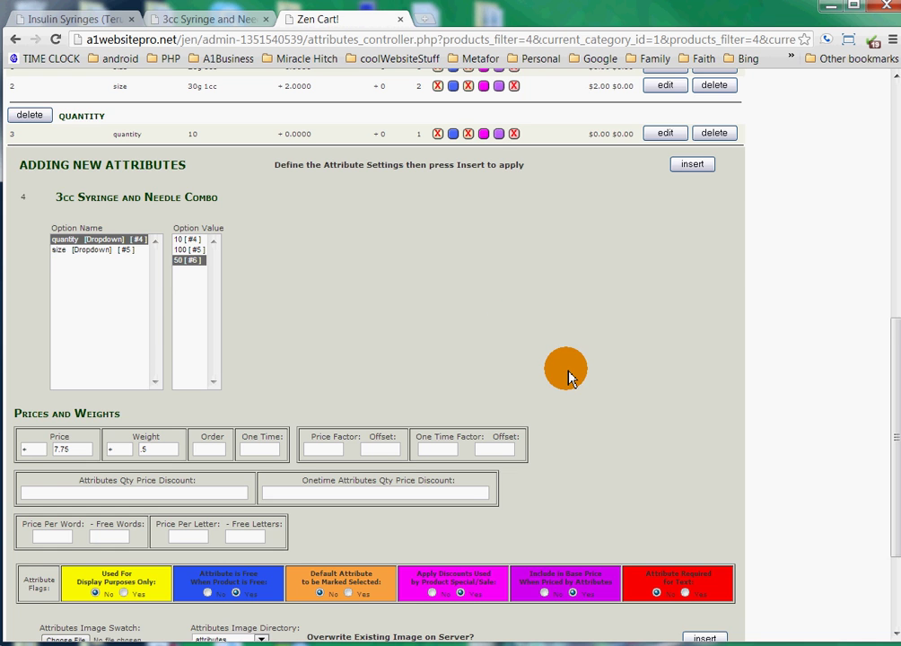
{"action": "scroll", "coordinate": [628, 350], "scroll_direction": "up", "scroll_amount": 3}
{"action": "left_click", "coordinate": [686, 306]}
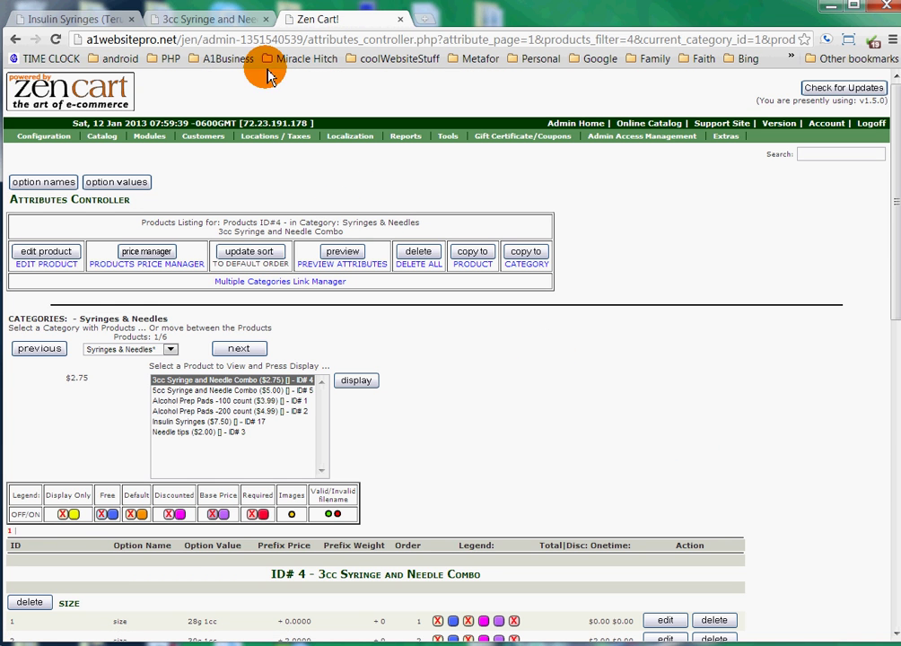
- Look up the 100 choice on the Insulin Syringes (Terumo) page, and choose quantity 100 for a new 3cc Syringe and Needle Combo attribute
{"action": "left_click", "coordinate": [65, 16]}
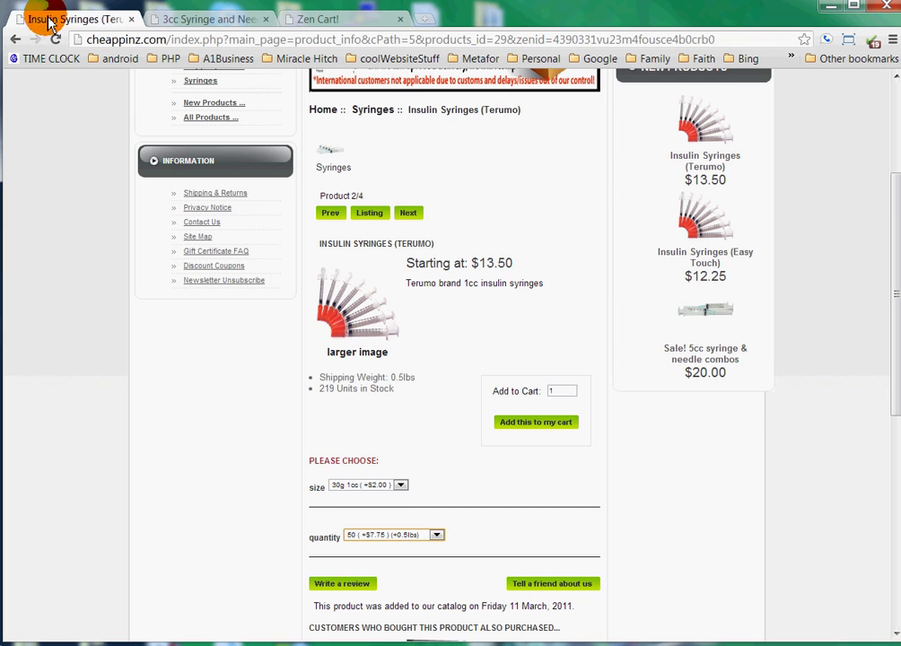
{"action": "left_click", "coordinate": [431, 536]}
{"action": "left_click", "coordinate": [412, 572]}
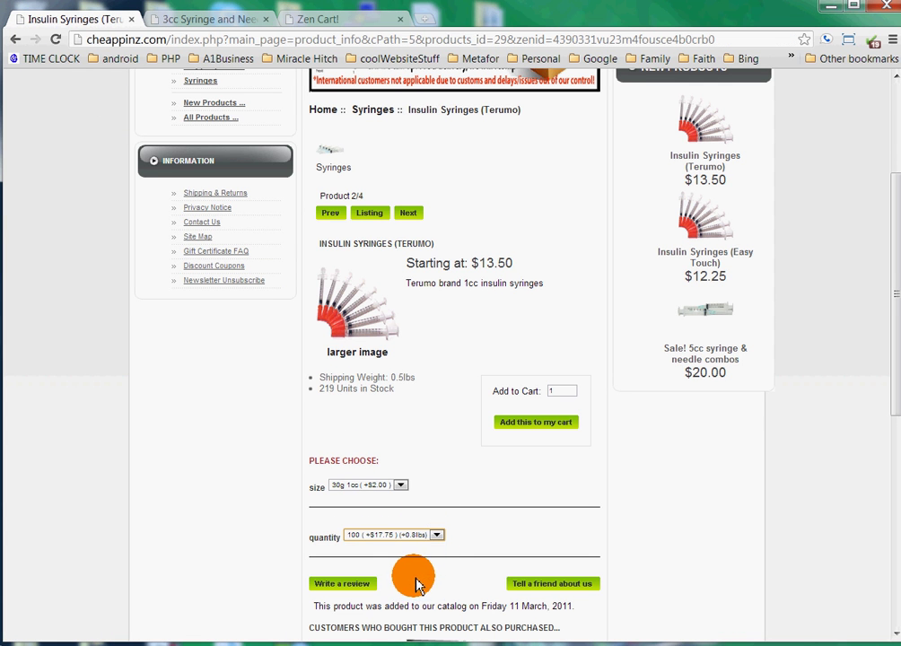
{"action": "left_click", "coordinate": [321, 20]}
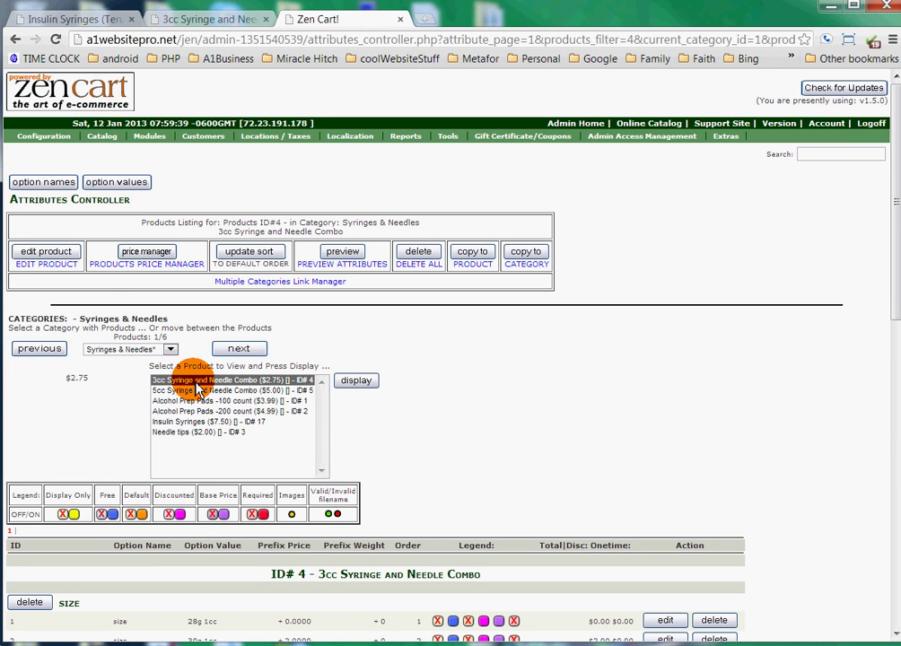
{"action": "left_click", "coordinate": [355, 383]}
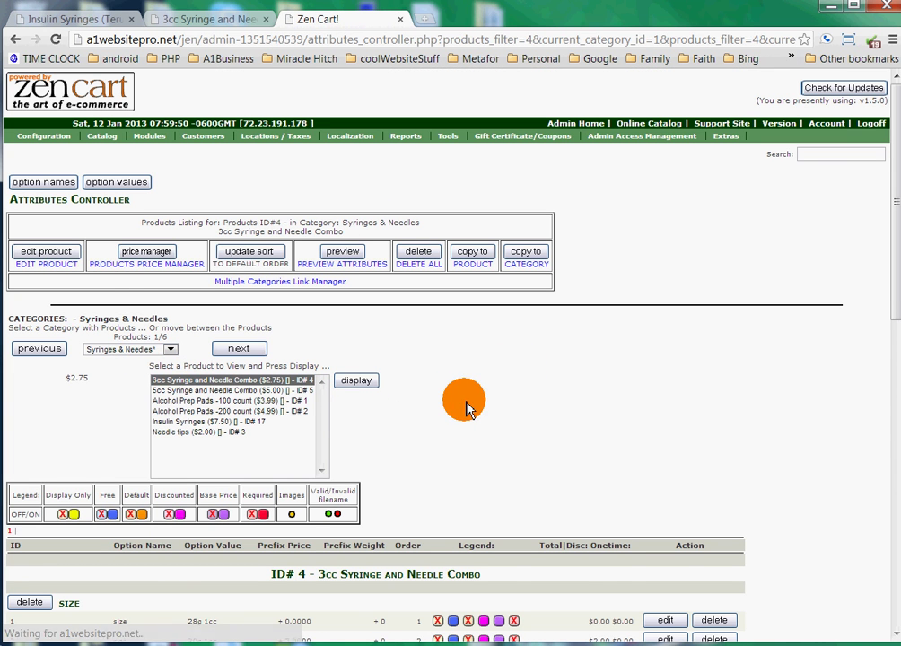
{"action": "scroll", "coordinate": [465, 408], "scroll_direction": "down", "scroll_amount": 4}
{"action": "scroll", "coordinate": [465, 409], "scroll_direction": "down", "scroll_amount": 2}
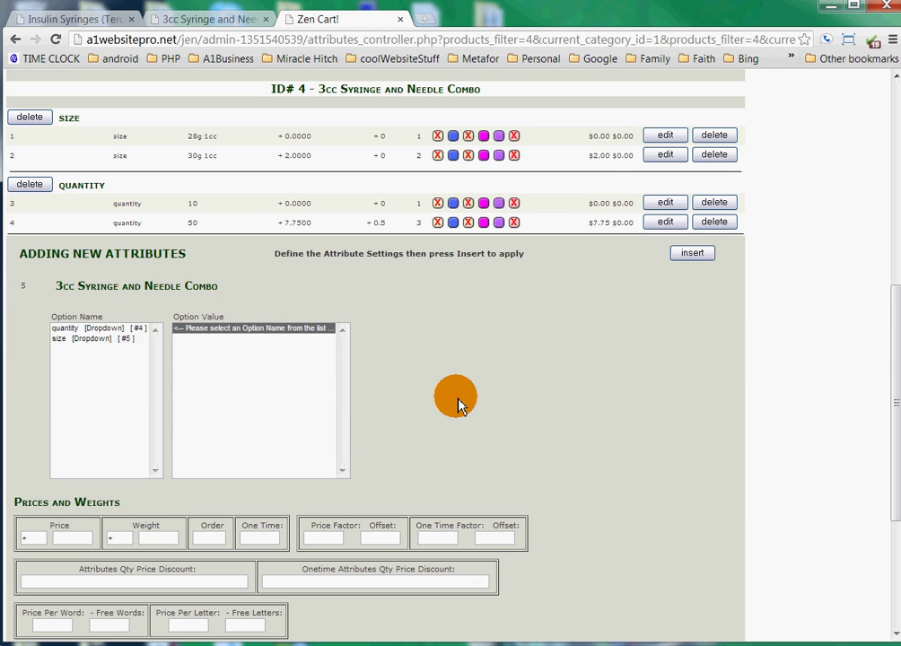
{"action": "left_click", "coordinate": [99, 330]}
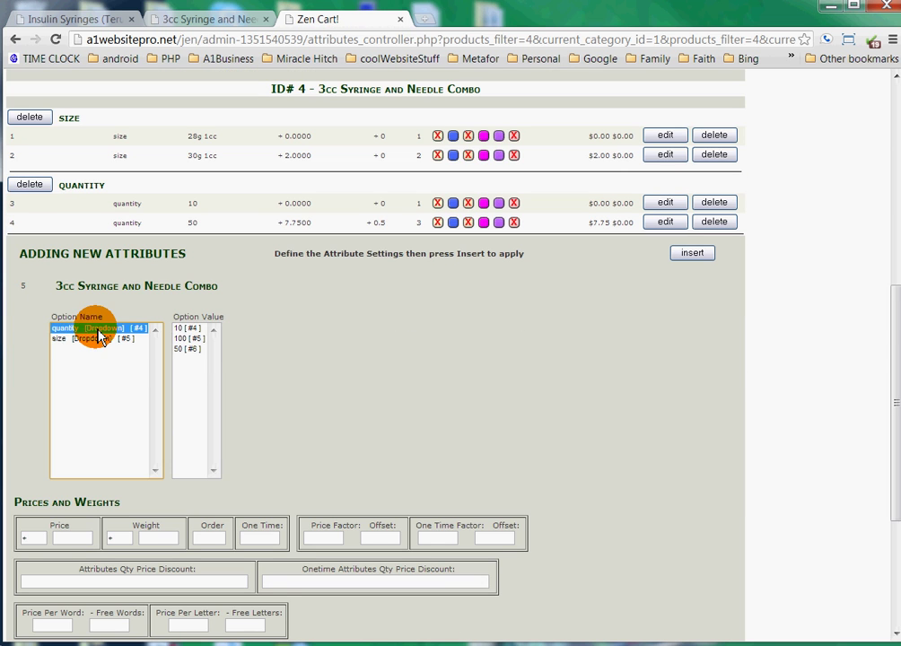
{"action": "left_click", "coordinate": [191, 339]}
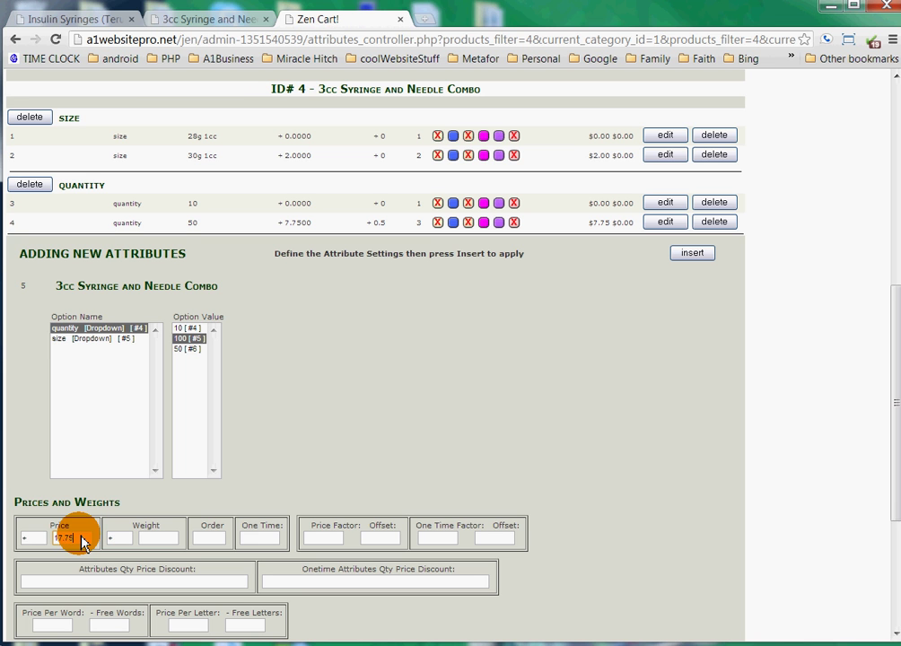
- Insert the quantity 100 attribute with price 17.75 and weight 0.8, checking the weight on the Insulin Syringes (Terumo) page
{"action": "left_click", "coordinate": [81, 542]}
{"action": "type", "text": "17.75"}
{"action": "left_click", "coordinate": [74, 24]}
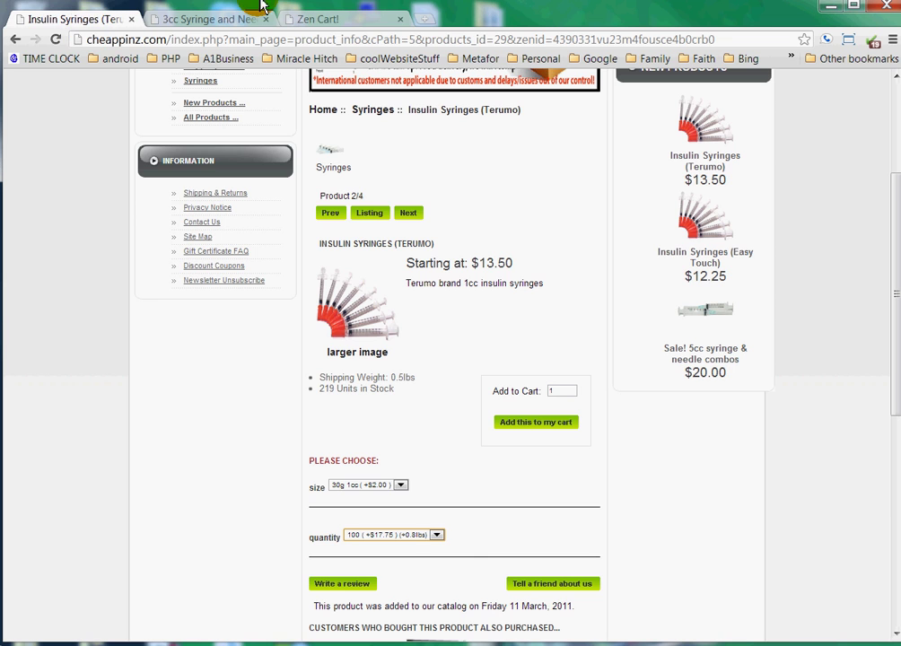
{"action": "left_click", "coordinate": [323, 17]}
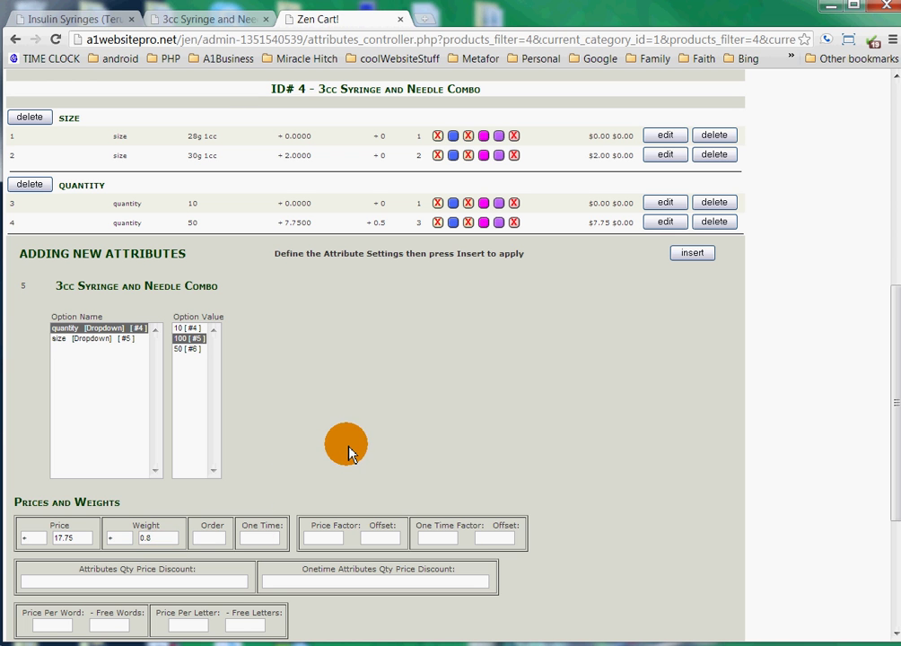
{"action": "left_click", "coordinate": [691, 255]}
- Reload the 3cc Syringe and Needle Combo store page and test the 100 and 50 choices in the quantity drop-down
{"action": "left_click", "coordinate": [213, 20]}
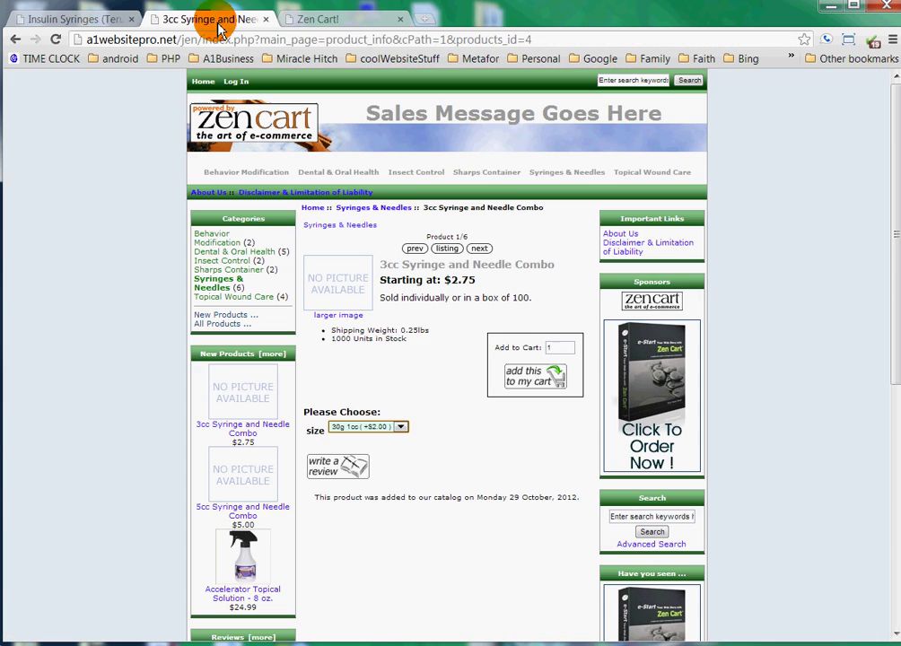
{"action": "left_click", "coordinate": [54, 42]}
{"action": "scroll", "coordinate": [433, 446], "scroll_direction": "down", "scroll_amount": 2}
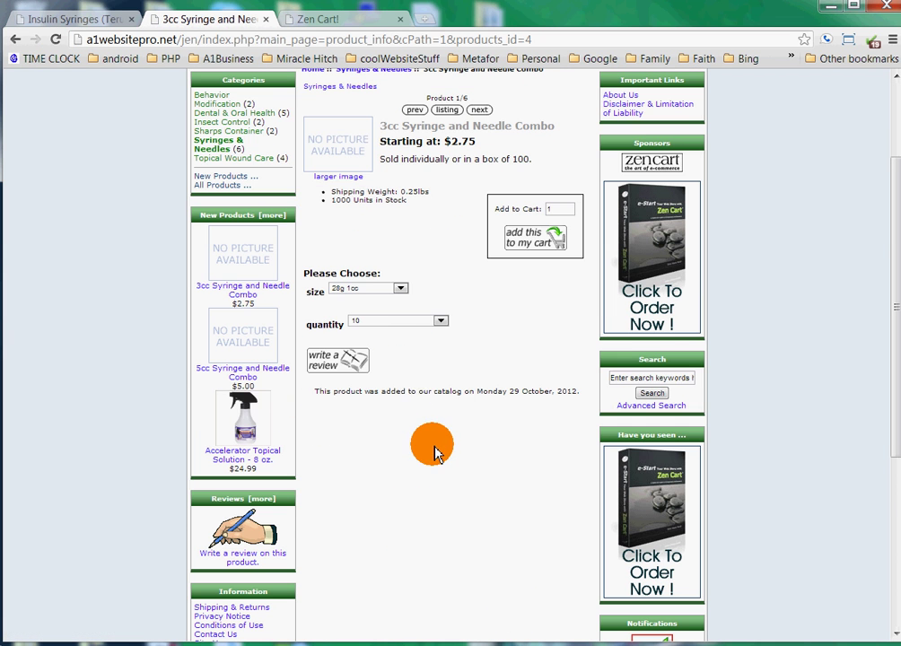
{"action": "left_click", "coordinate": [397, 323]}
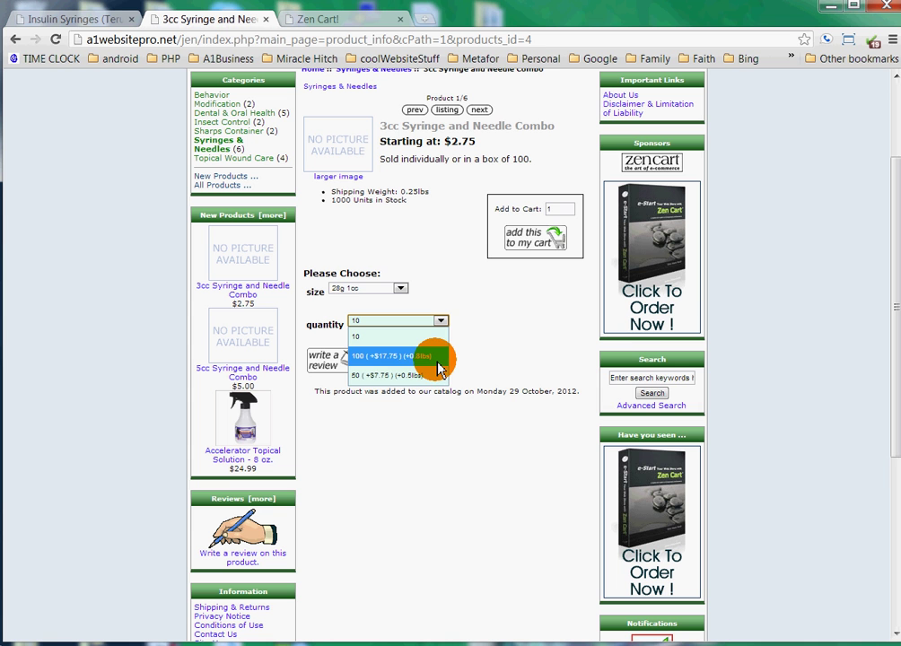
{"action": "left_click", "coordinate": [439, 368]}
{"action": "left_click", "coordinate": [435, 321]}
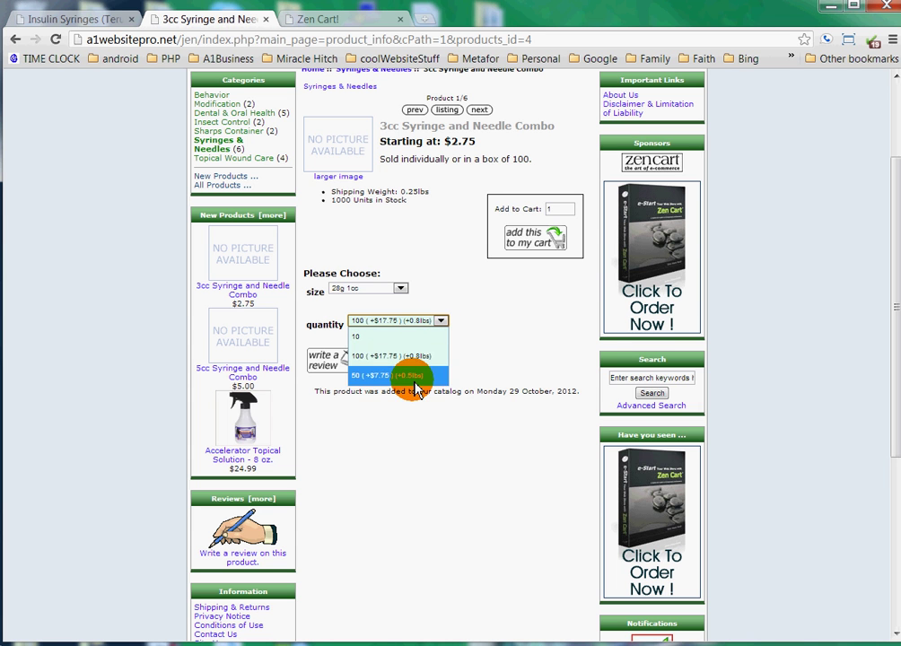
{"action": "left_click", "coordinate": [422, 382]}
{"action": "scroll", "coordinate": [469, 404], "scroll_direction": "up", "scroll_amount": 2}
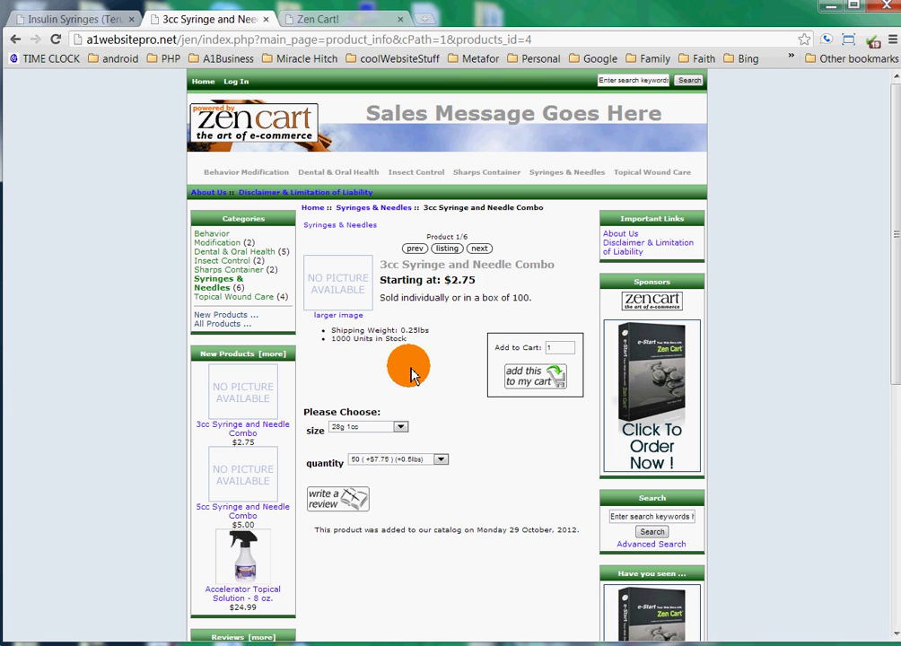
- Return to the Zen Cart admin and reopen the Attributes Controller
{"action": "left_click", "coordinate": [325, 20]}
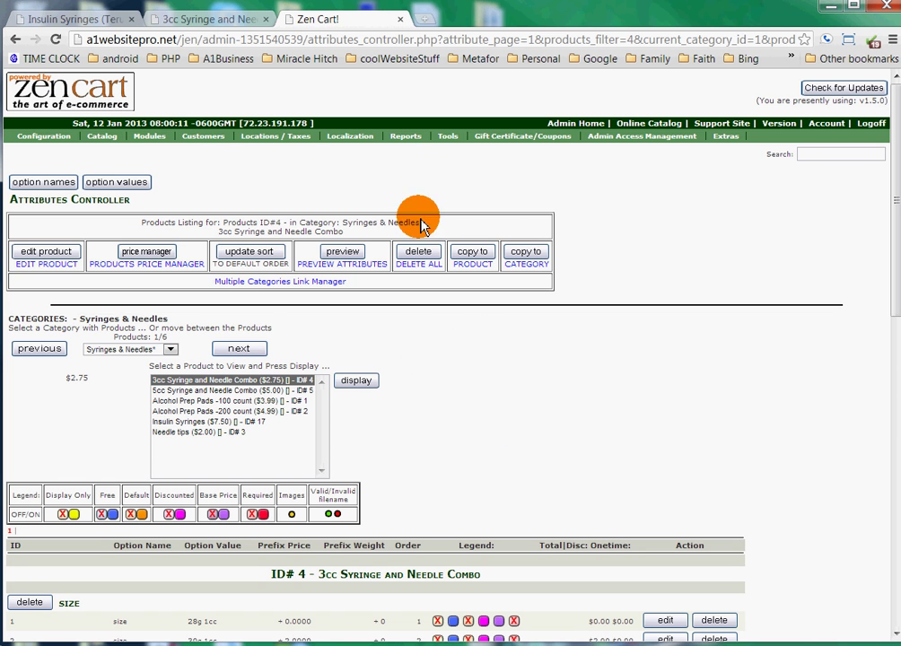
{"action": "mouse_move", "coordinate": [119, 137]}
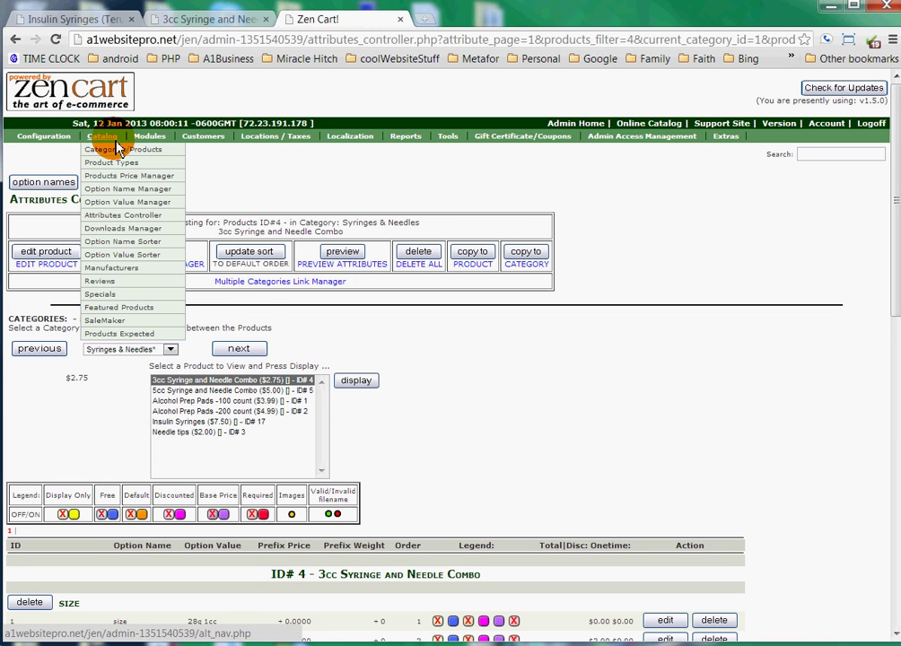
{"action": "left_click", "coordinate": [126, 222]}
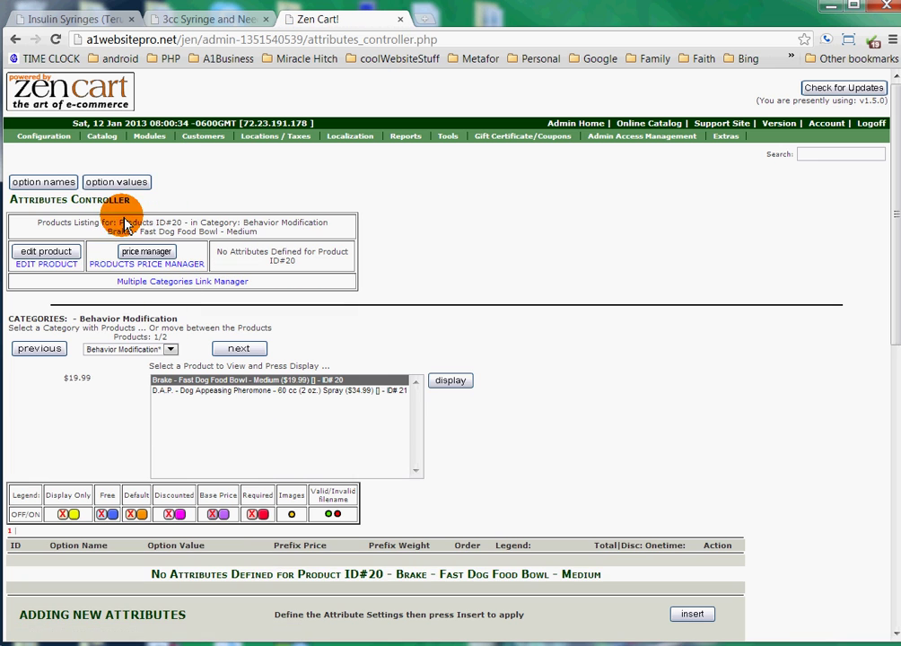